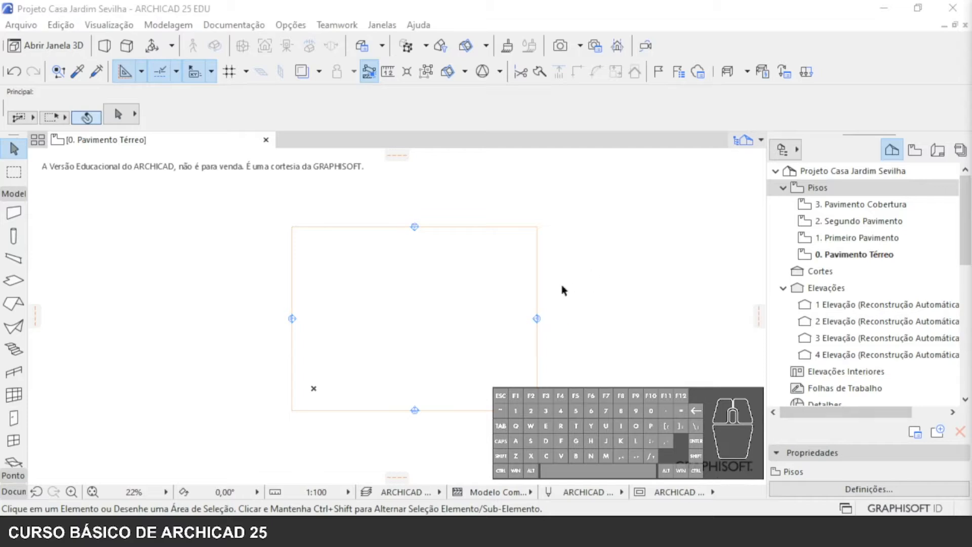
# - Delete the elevation marker on the east side of the floor plan together with its viewpoint
pyautogui.click(538, 320)
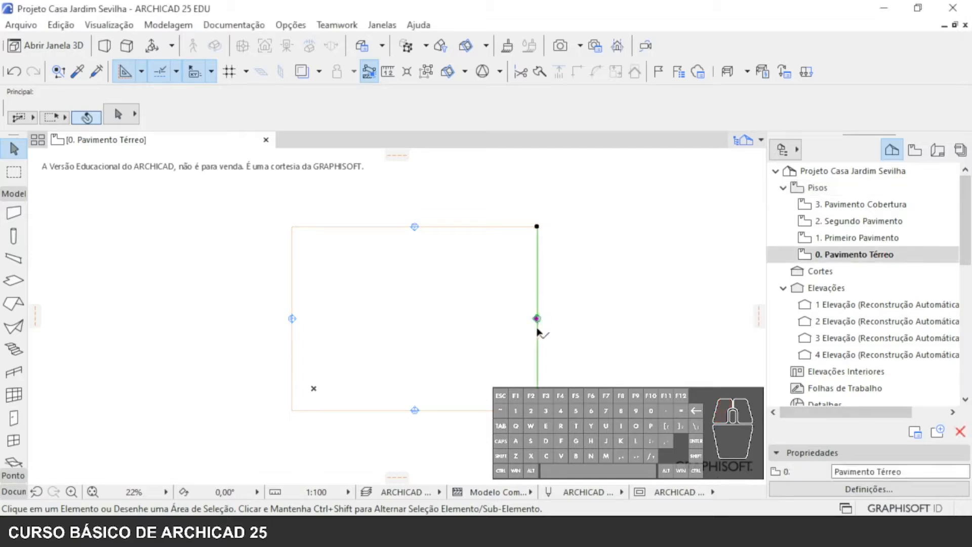
pyautogui.press('Delete')
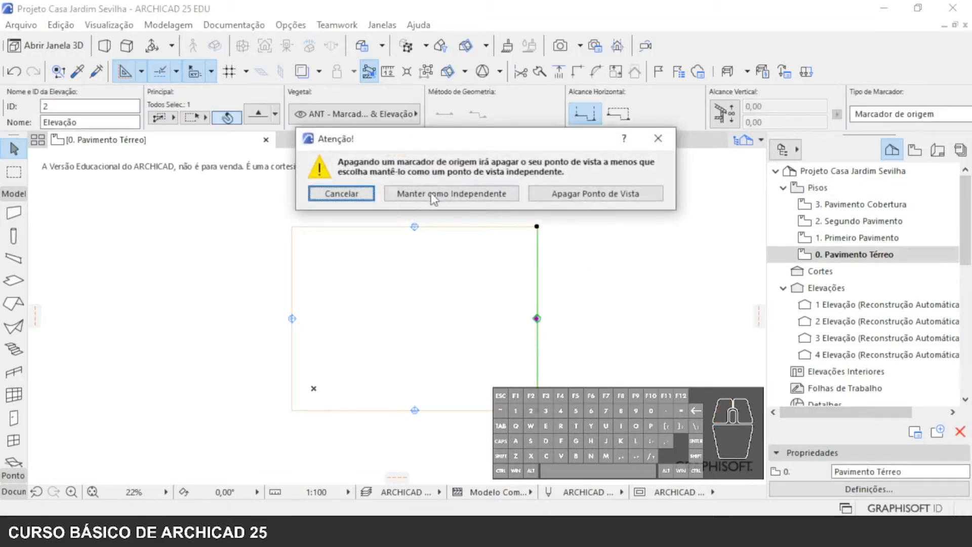
pyautogui.click(603, 195)
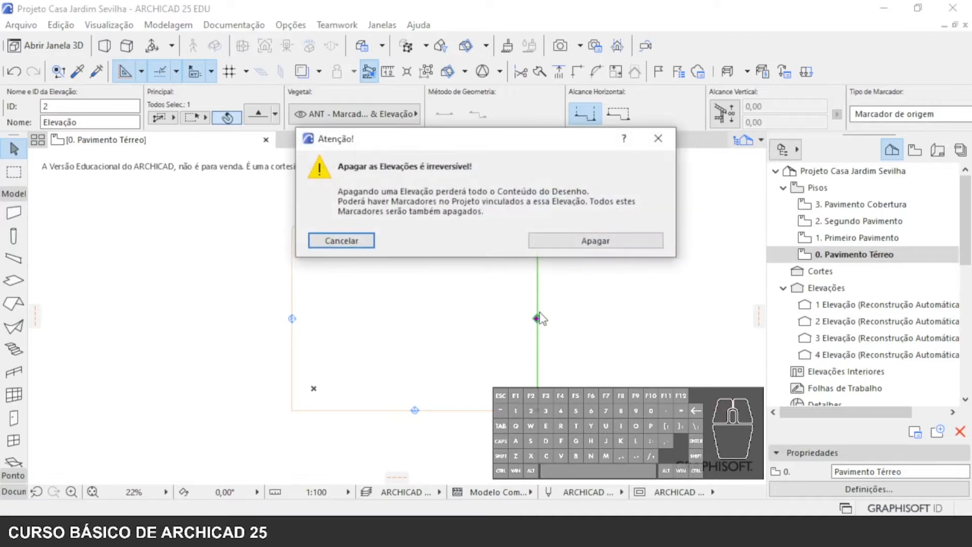
pyautogui.click(557, 242)
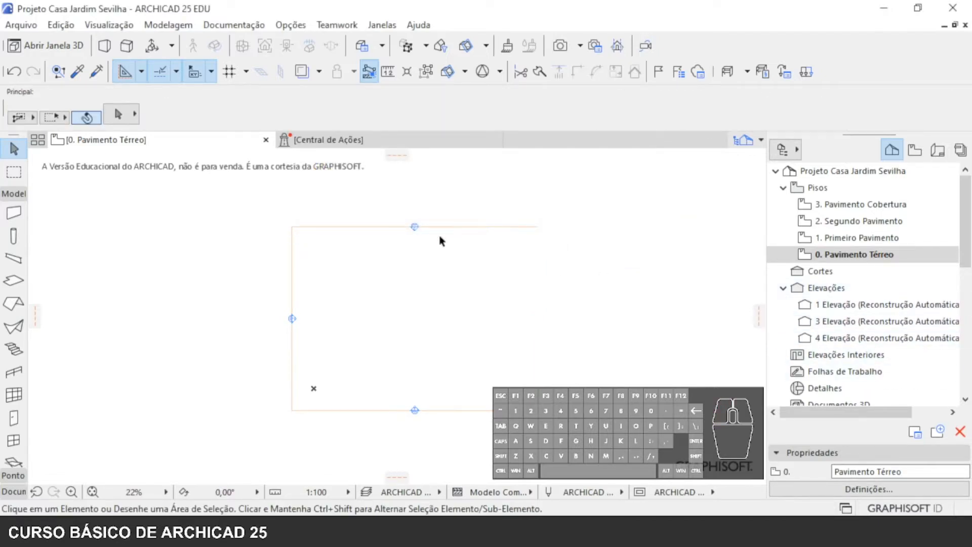
# - Delete the remaining elevations 1, 3 and 4 from the project and close the Central de Ações view
pyautogui.click(821, 307)
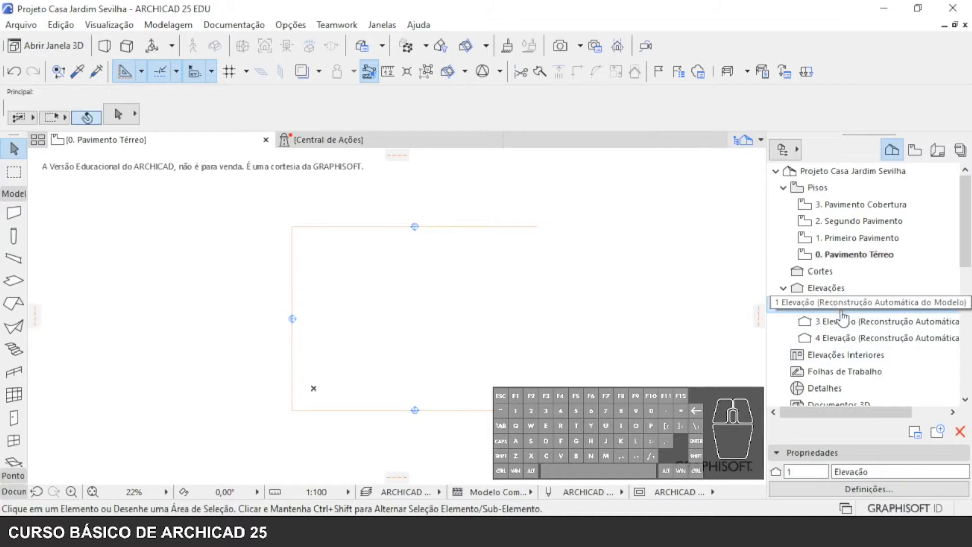
pyautogui.rightClick(840, 310)
pyautogui.click(721, 115)
pyautogui.click(555, 239)
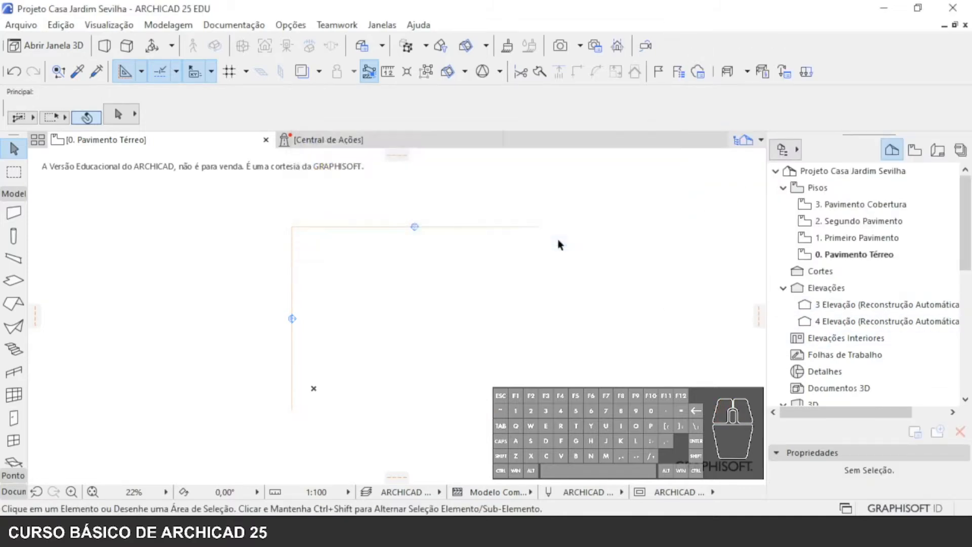
pyautogui.rightClick(839, 303)
pyautogui.click(717, 104)
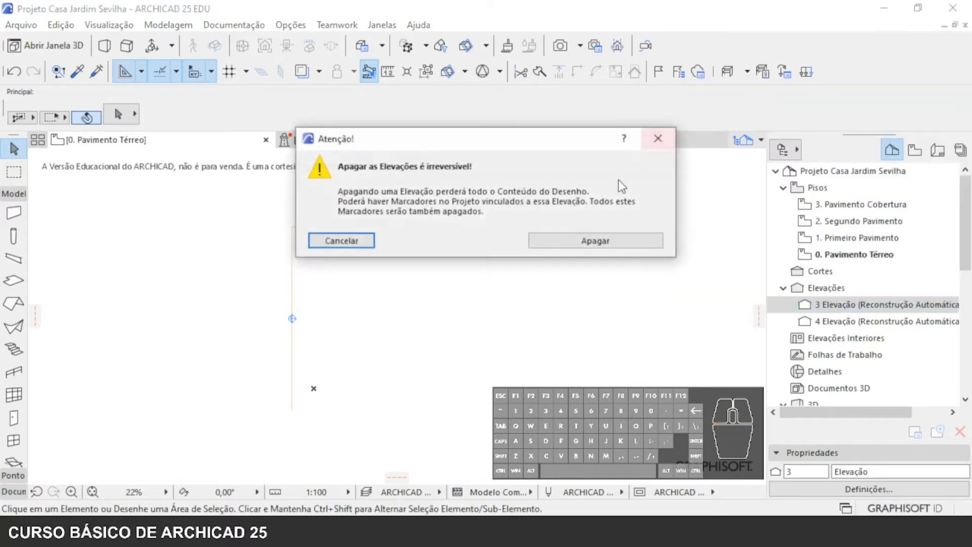
pyautogui.click(574, 240)
pyautogui.rightClick(841, 304)
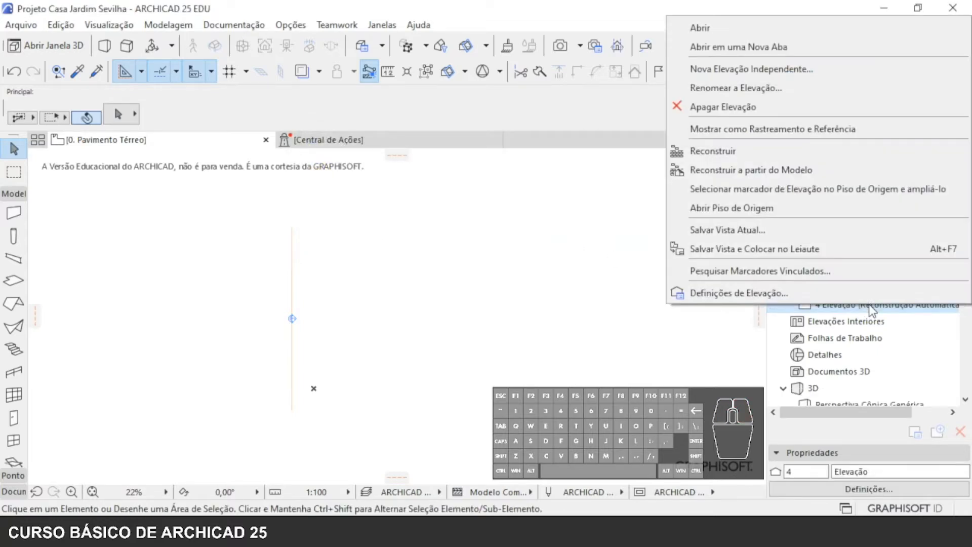
pyautogui.click(750, 110)
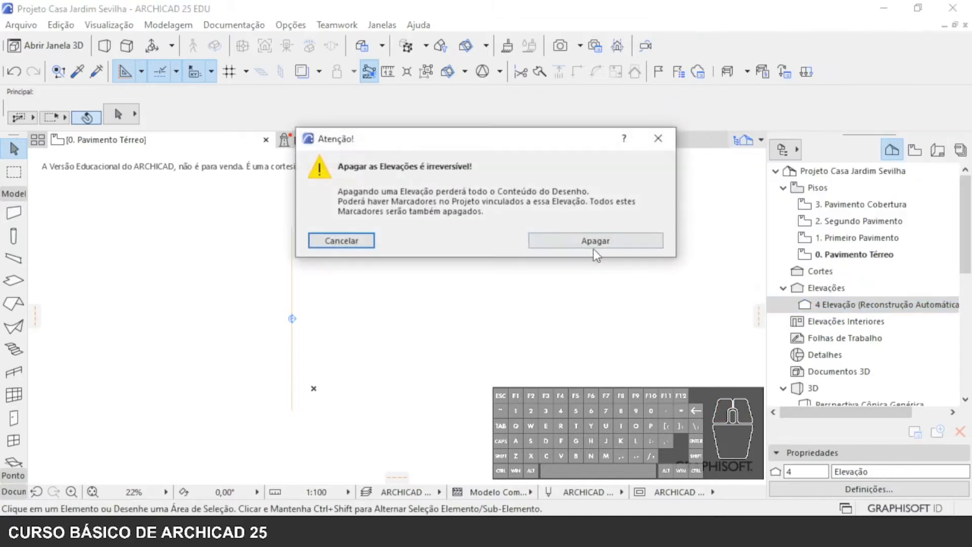
pyautogui.click(593, 242)
pyautogui.click(390, 136)
pyautogui.click(493, 140)
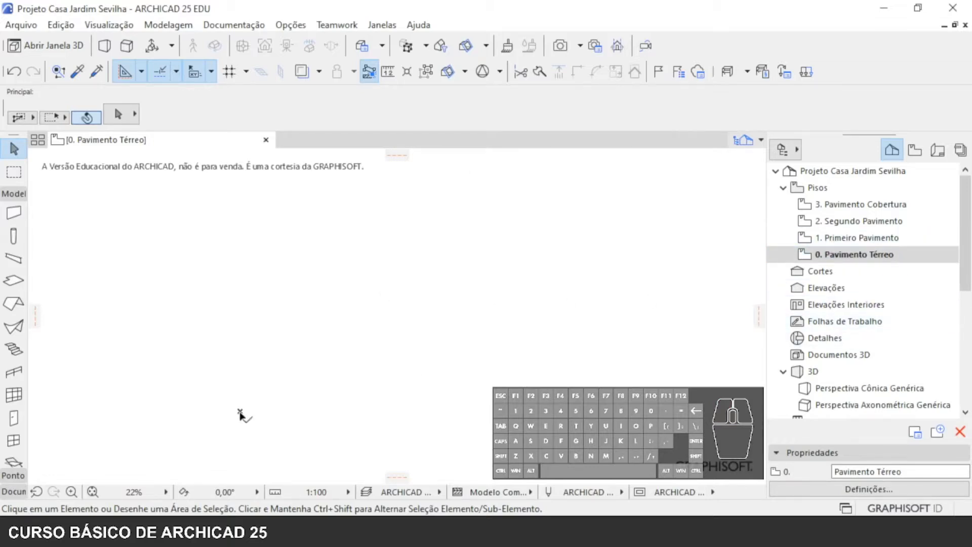
# - Review the project's existing storeys and their elevations and heights in the storey settings
pyautogui.click(240, 413)
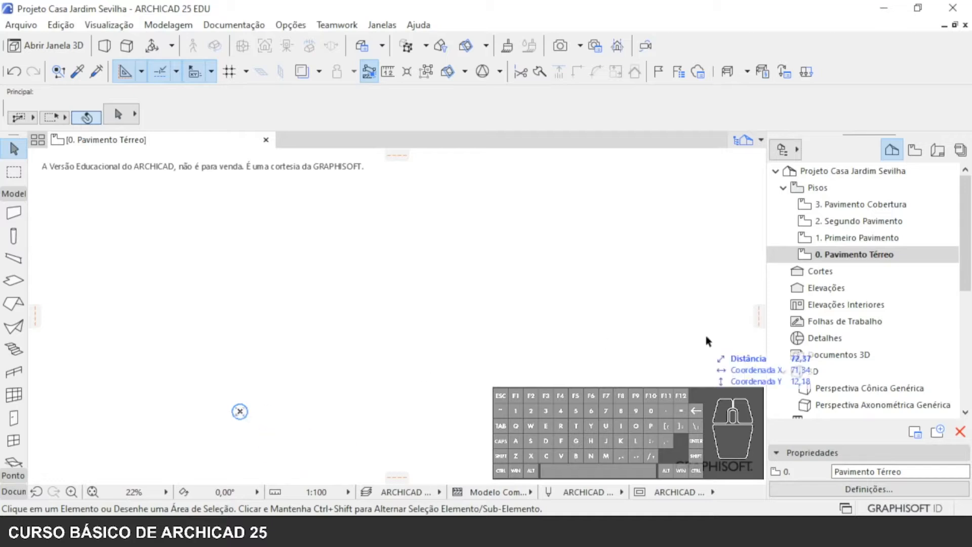
pyautogui.click(855, 238)
pyautogui.click(857, 221)
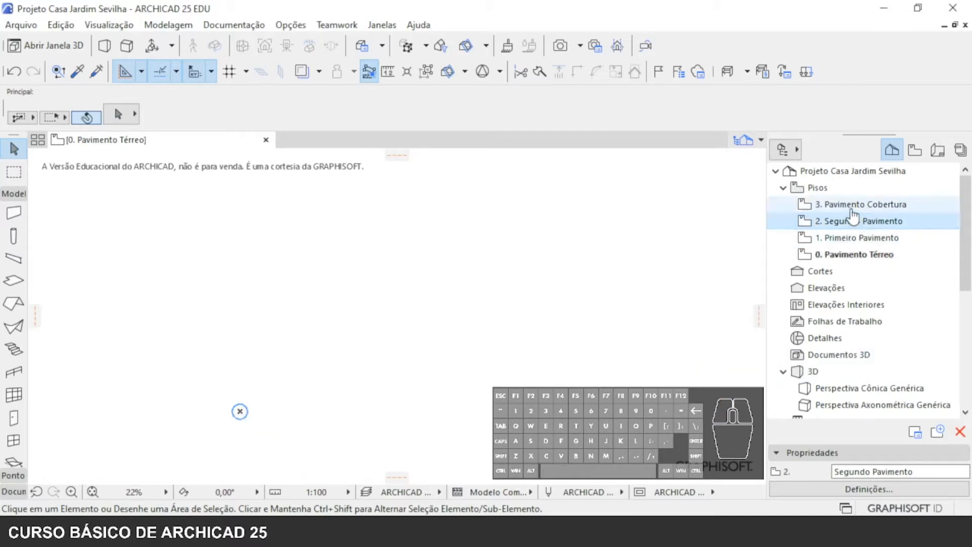
pyautogui.click(852, 208)
pyautogui.click(861, 253)
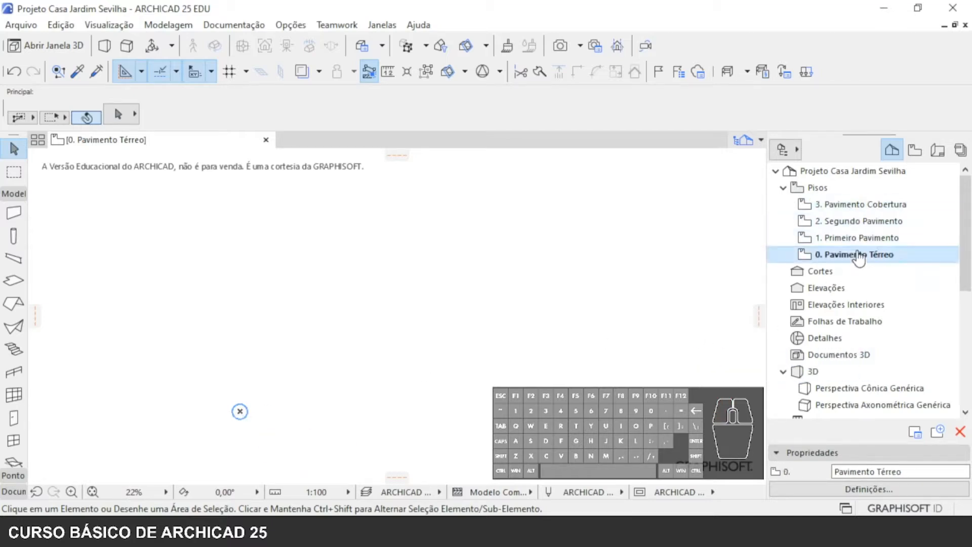
pyautogui.click(812, 191)
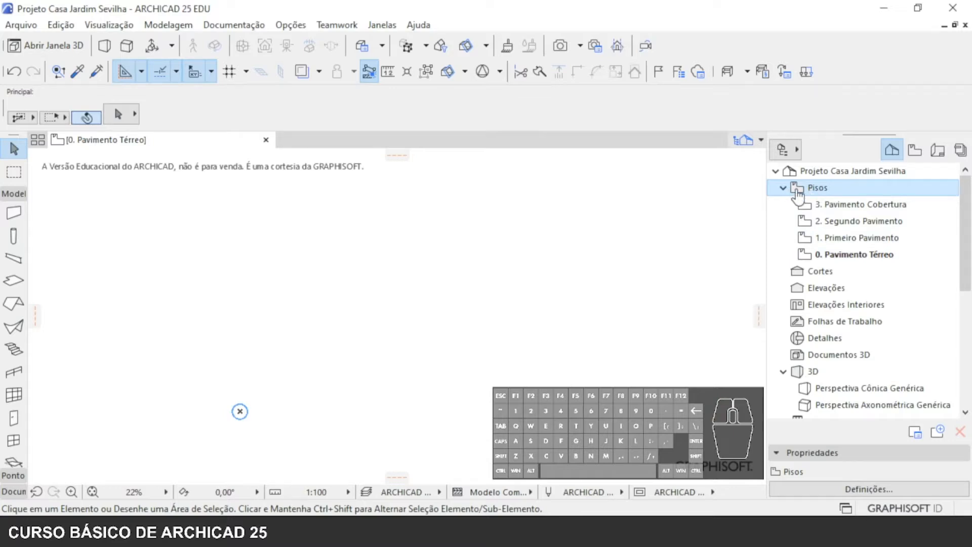
pyautogui.rightClick(797, 190)
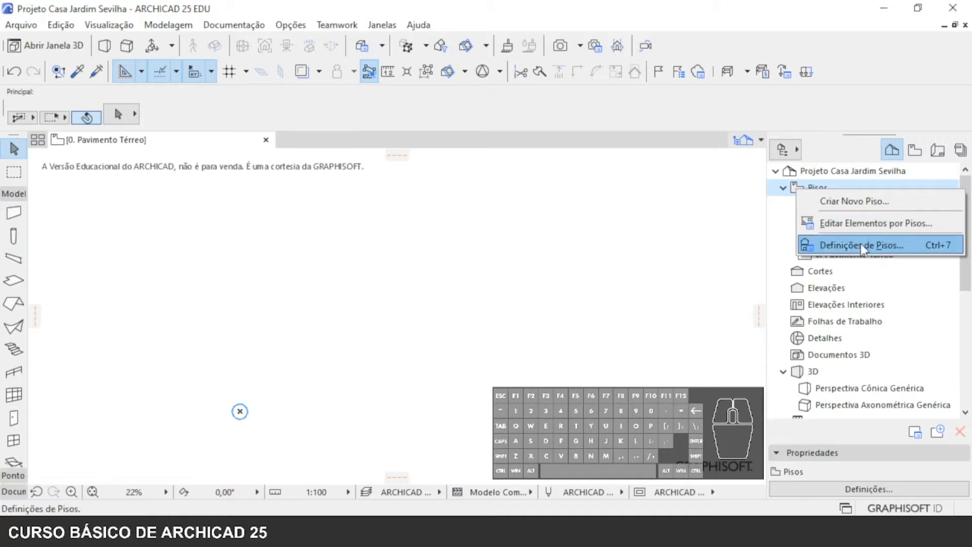
pyautogui.click(842, 247)
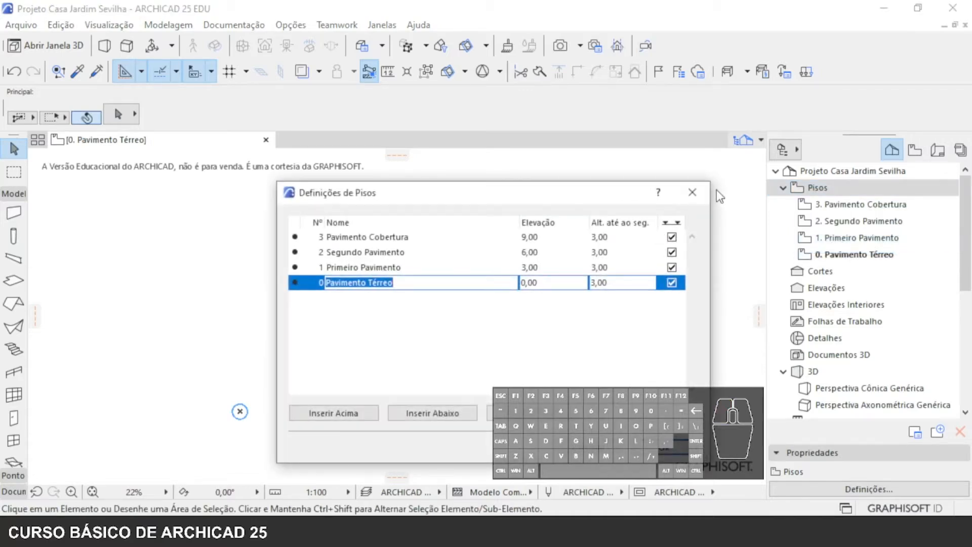
pyautogui.click(692, 193)
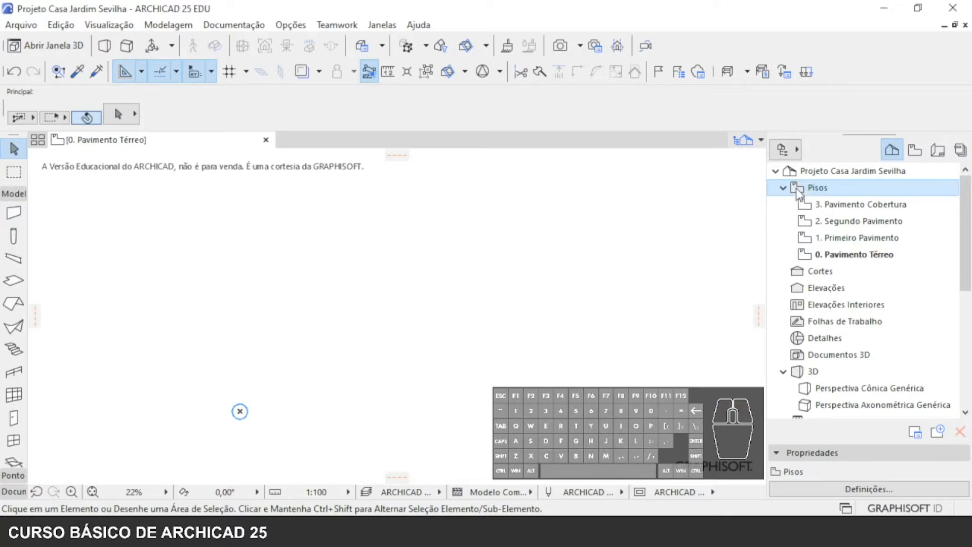
pyautogui.rightClick(796, 188)
pyautogui.click(240, 336)
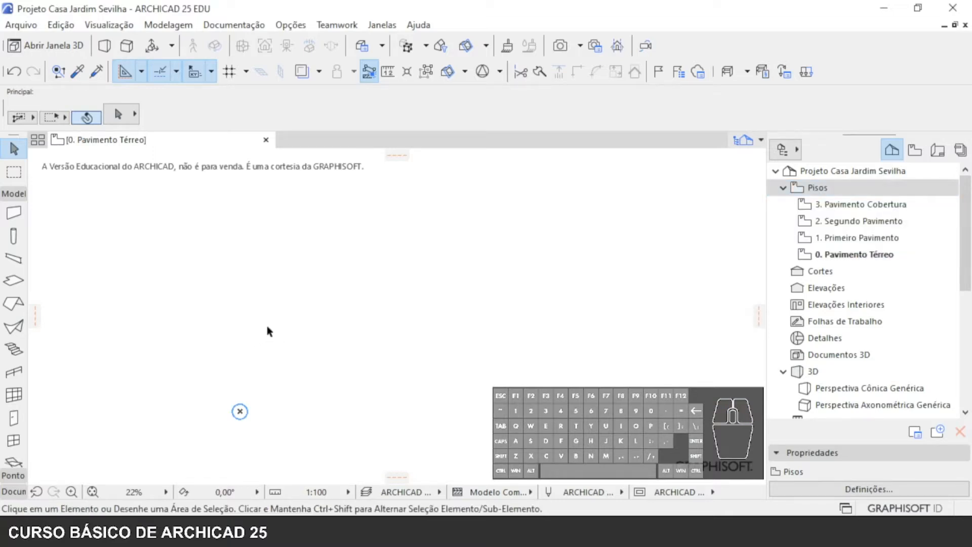
# - Open the storey settings and rename storey 0 as Terreno
pyautogui.hotkey('ctrl', '7')
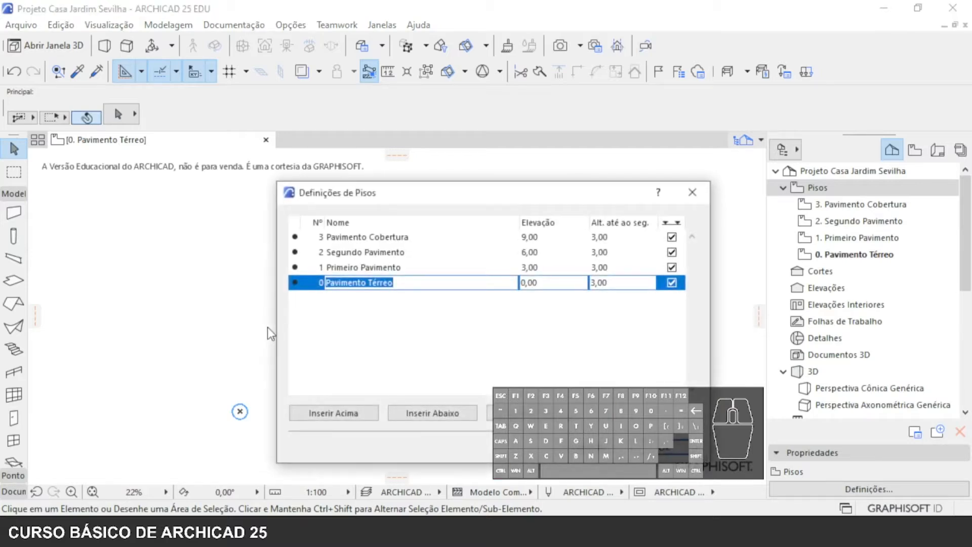
pyautogui.moveTo(431, 196); pyautogui.dragTo(207, 193)
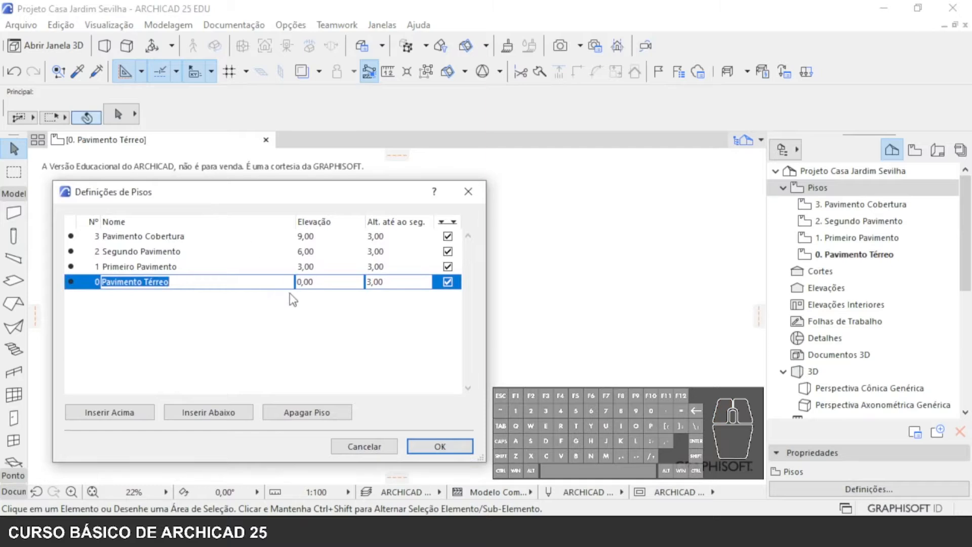
pyautogui.click(151, 236)
pyautogui.click(144, 285)
pyautogui.write('terreno')
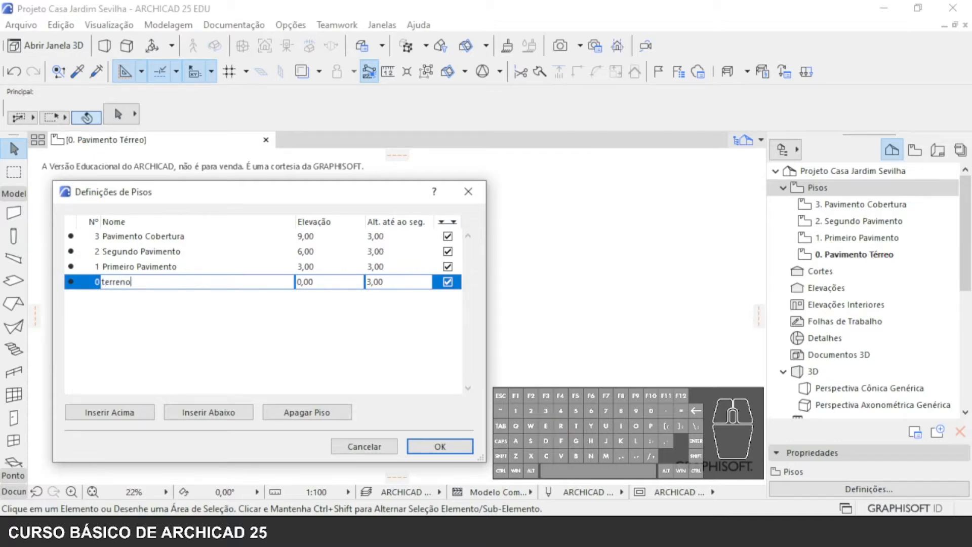
pyautogui.press('Delete')
pyautogui.write('T')
# - Rename storey 1 as Térreo in the storey settings
pyautogui.click(163, 267)
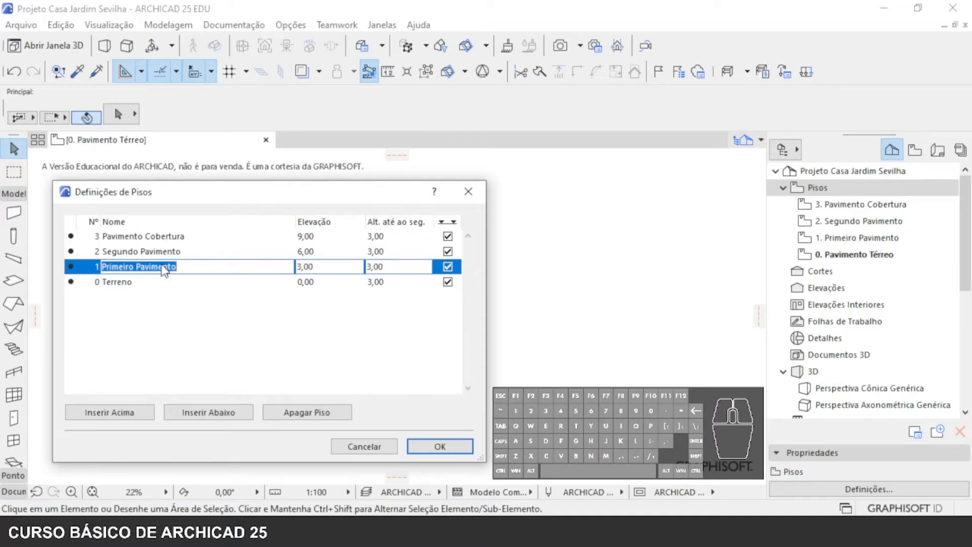
pyautogui.write('Térre')
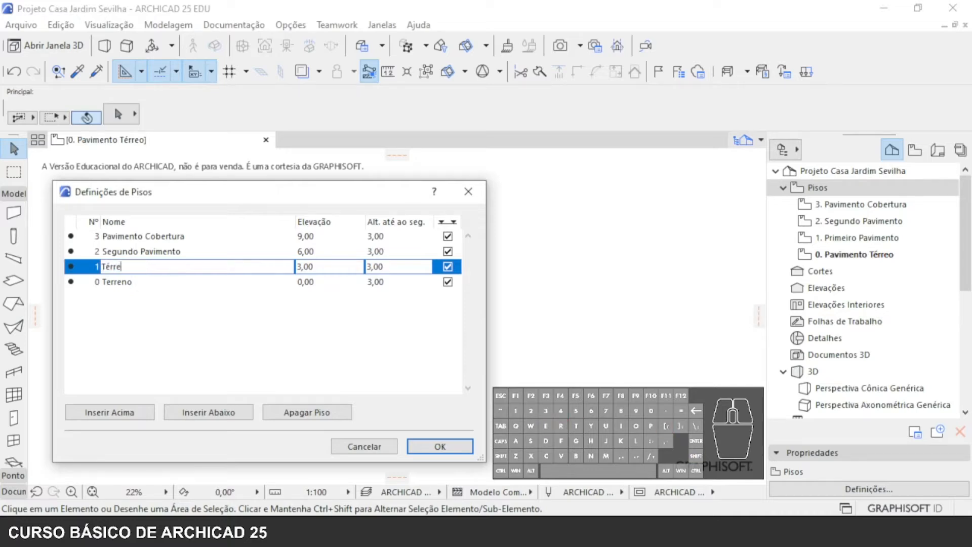
pyautogui.write('o')
# - Rename storey 2 as Cobertura and delete storey 3, Pavimento Cobertura, above it
pyautogui.click(150, 254)
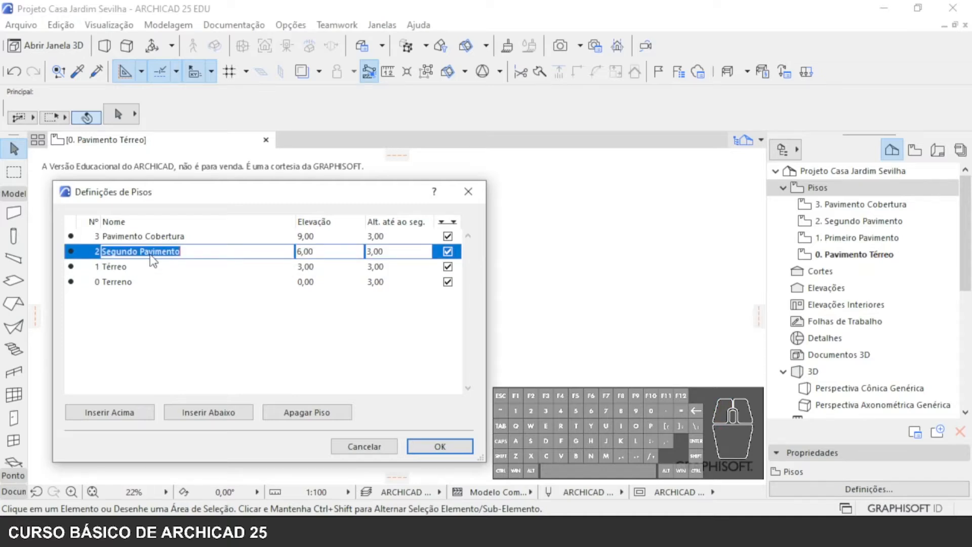
pyautogui.press('BackSpace')
pyautogui.write('Cobertura')
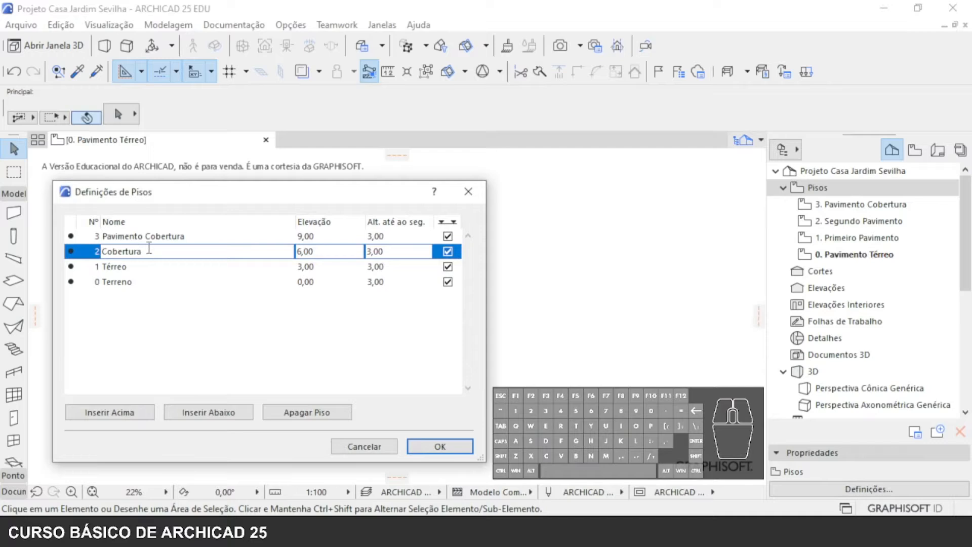
pyautogui.click(160, 270)
pyautogui.click(160, 238)
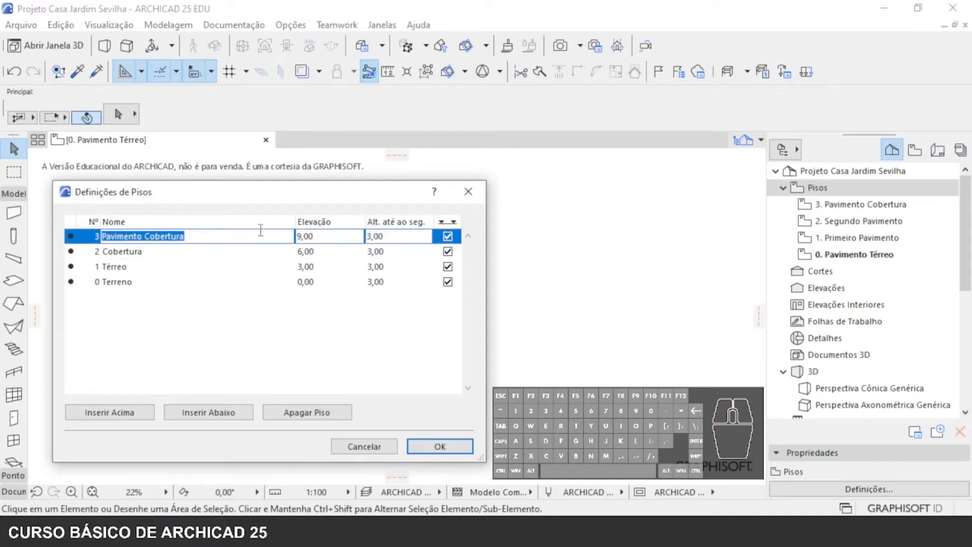
pyautogui.click(310, 412)
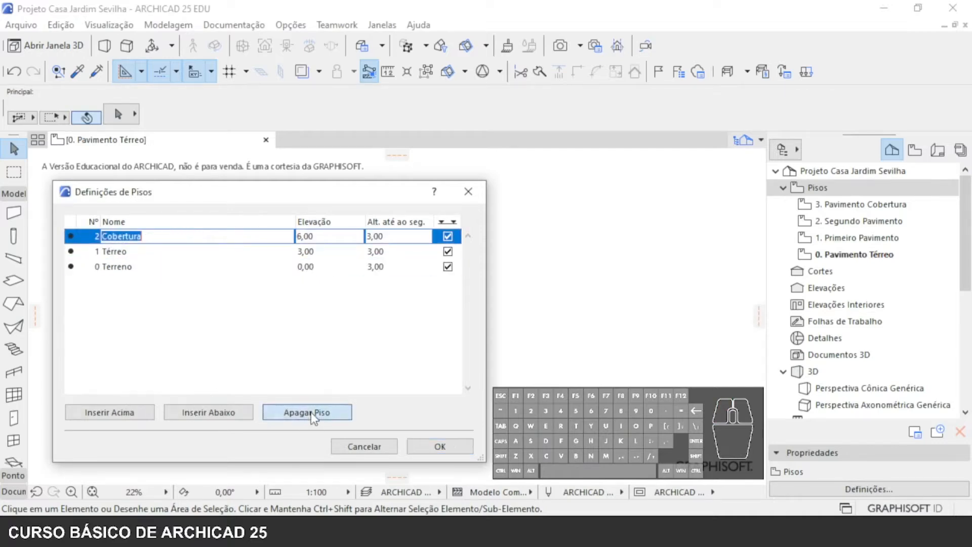
# - Insert two unnamed storeys between Terreno and Térreo, and delete both again
pyautogui.click(127, 267)
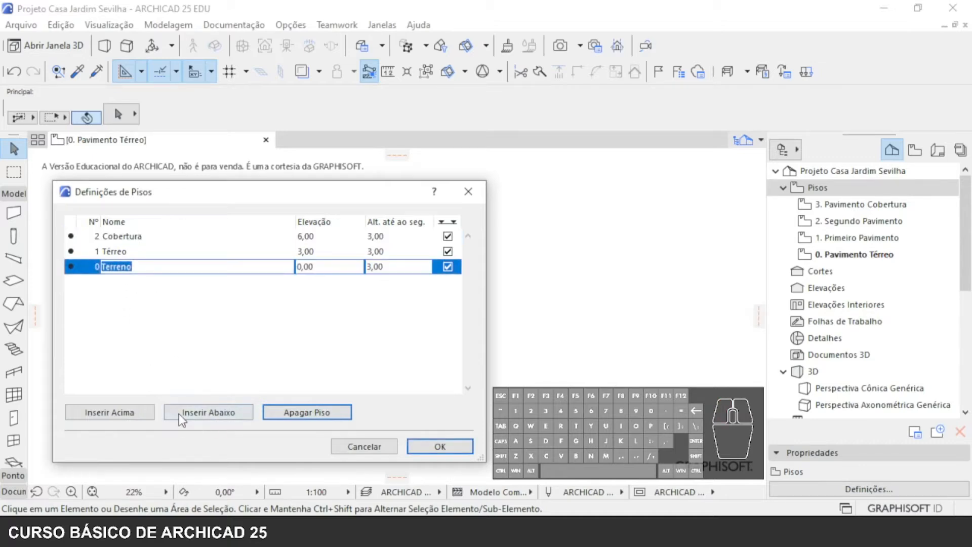
pyautogui.click(135, 418)
pyautogui.click(202, 414)
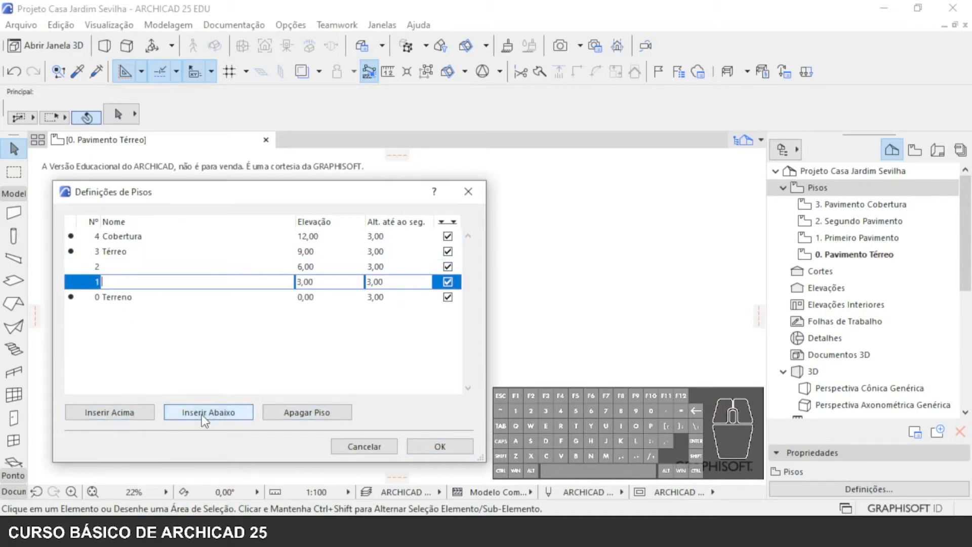
pyautogui.click(106, 267)
pyautogui.click(333, 409)
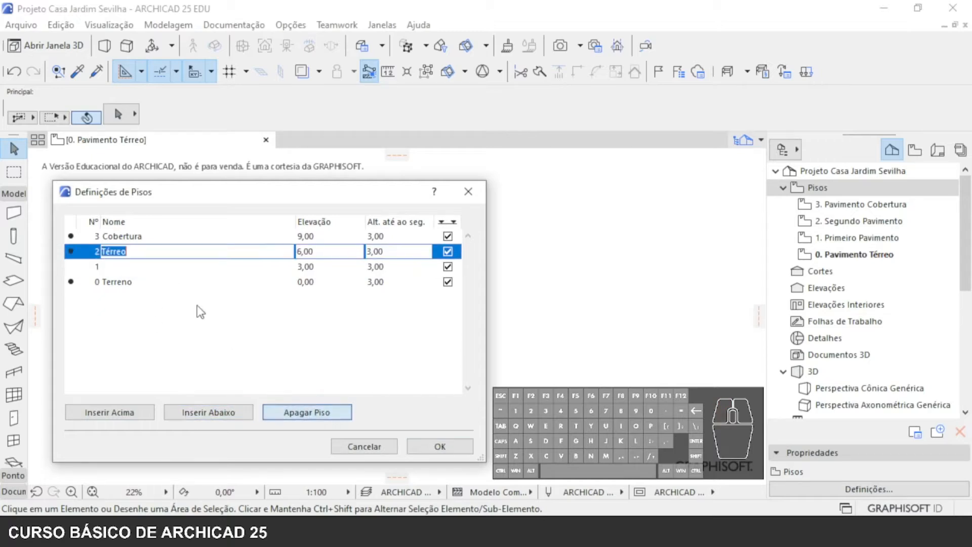
pyautogui.click(171, 266)
pyautogui.click(320, 414)
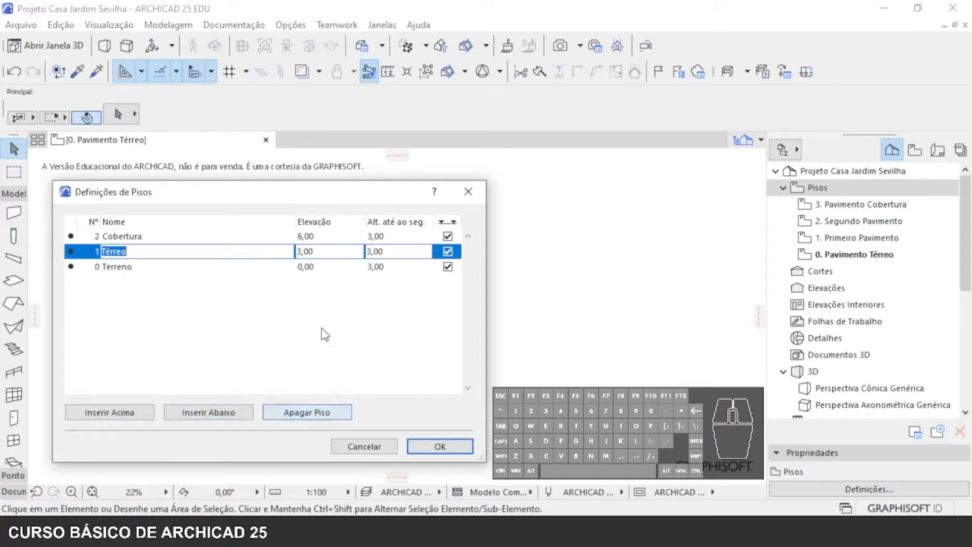
# - Set the height to next of the Terreno storey to 0, keeping its elevation at 0,00
pyautogui.click(169, 236)
pyautogui.click(171, 252)
pyautogui.click(179, 267)
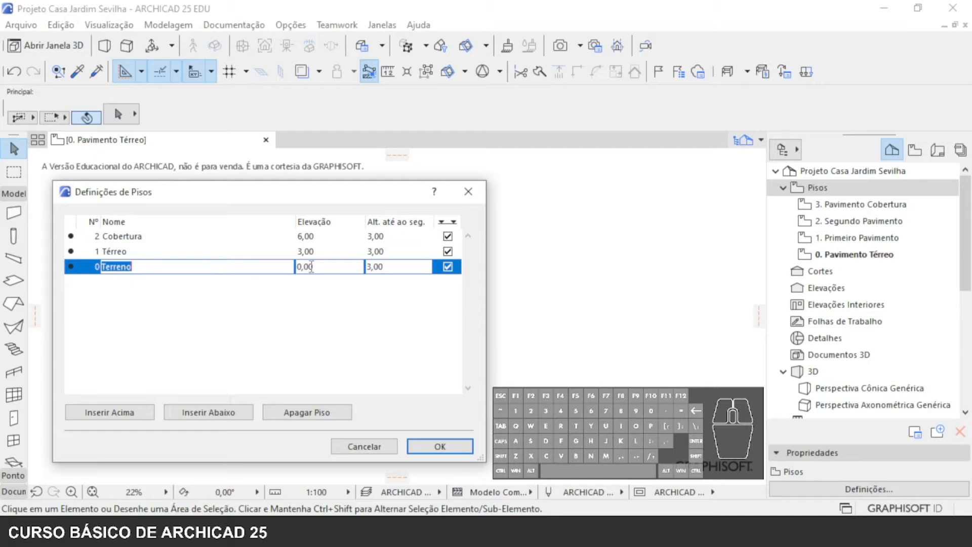
pyautogui.click(312, 268)
pyautogui.moveTo(318, 269); pyautogui.dragTo(228, 268)
pyautogui.press('Tab')
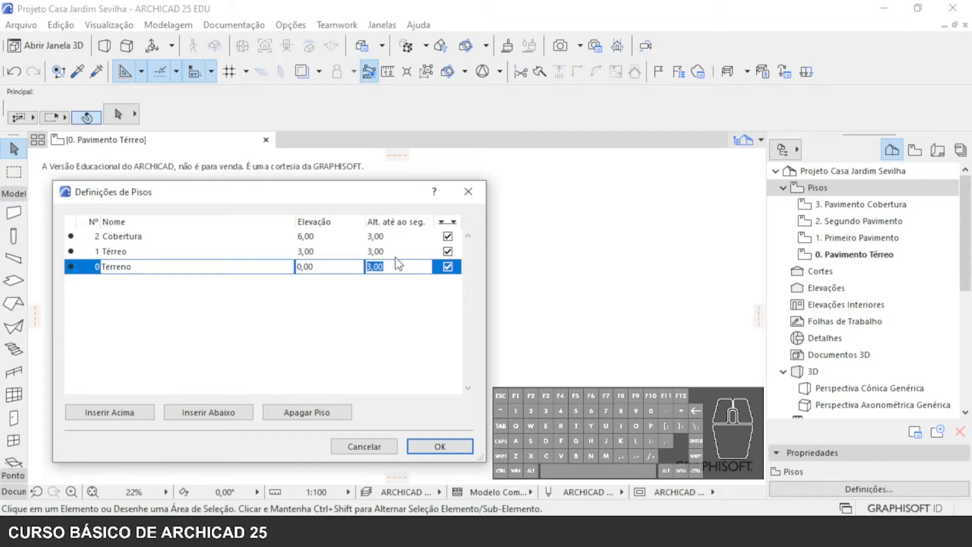
pyautogui.write('0')
pyautogui.press('Return')
pyautogui.click(338, 271)
pyautogui.click(402, 269)
# - Set the height to next of the Térreo storey to 3,15
pyautogui.click(329, 252)
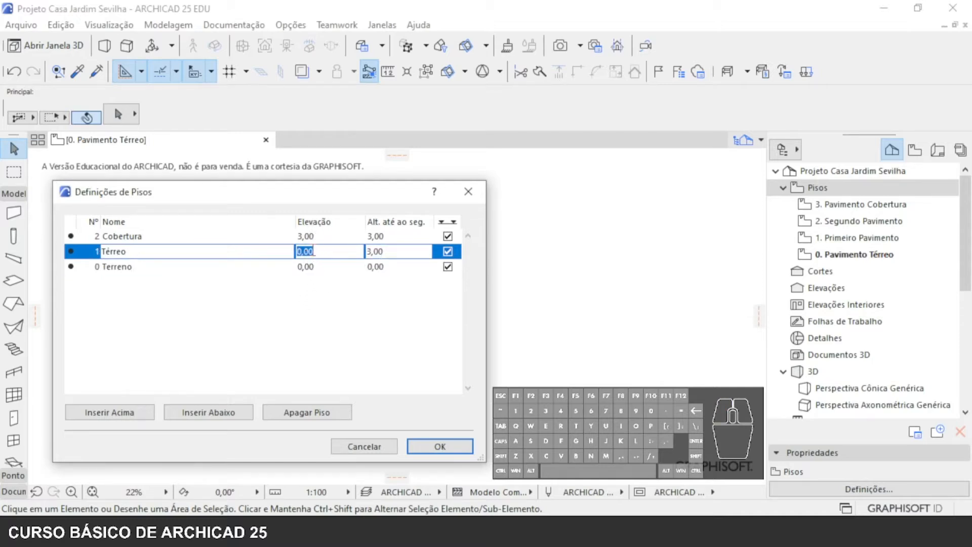
pyautogui.click(399, 248)
pyautogui.press('BackSpace')
pyautogui.press('BackSpace')
pyautogui.write('15')
pyautogui.press('Return')
pyautogui.click(330, 266)
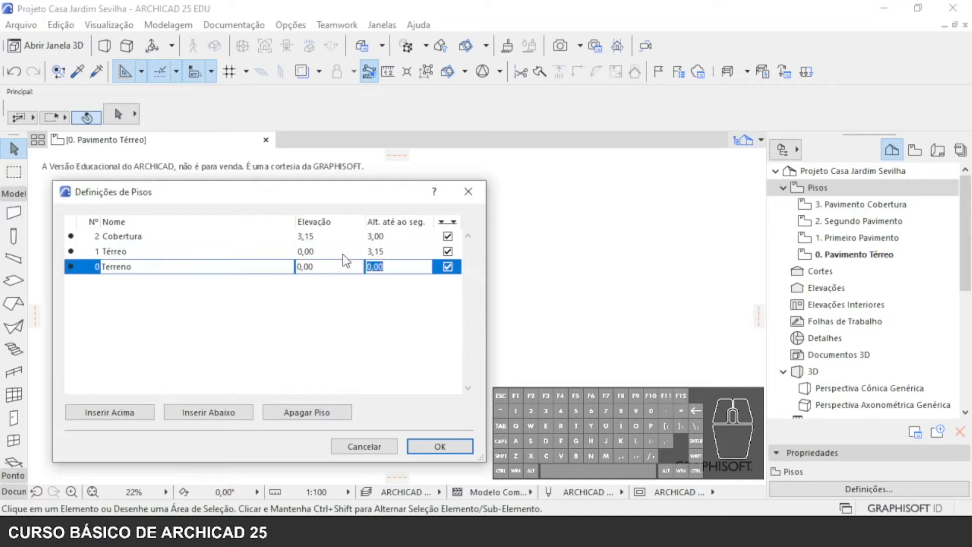
# - Apply the storey settings for Terreno, Térreo and Cobertura, confirming the irreversible deletion of the removed storeys
pyautogui.click(375, 252)
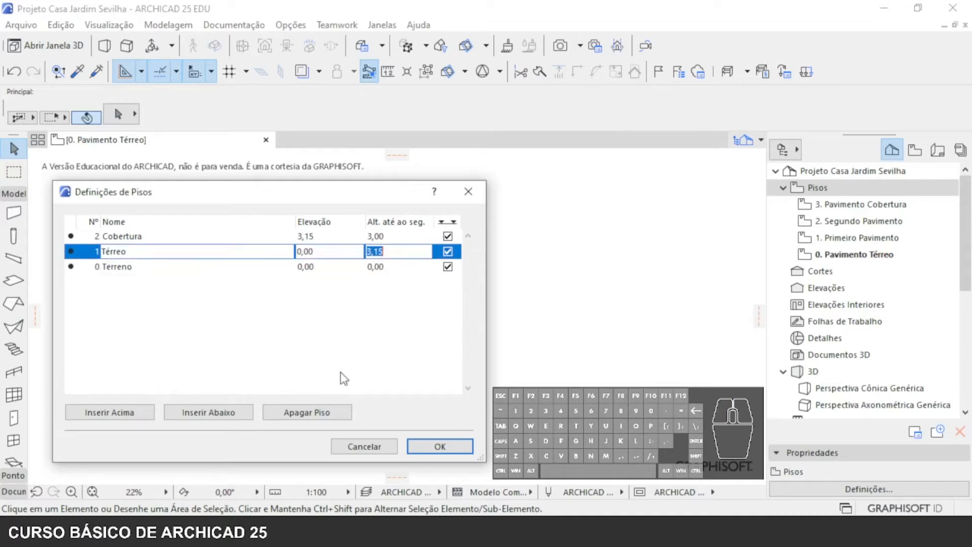
pyautogui.click(157, 264)
pyautogui.click(152, 252)
pyautogui.click(312, 251)
pyautogui.moveTo(202, 193); pyautogui.dragTo(403, 146)
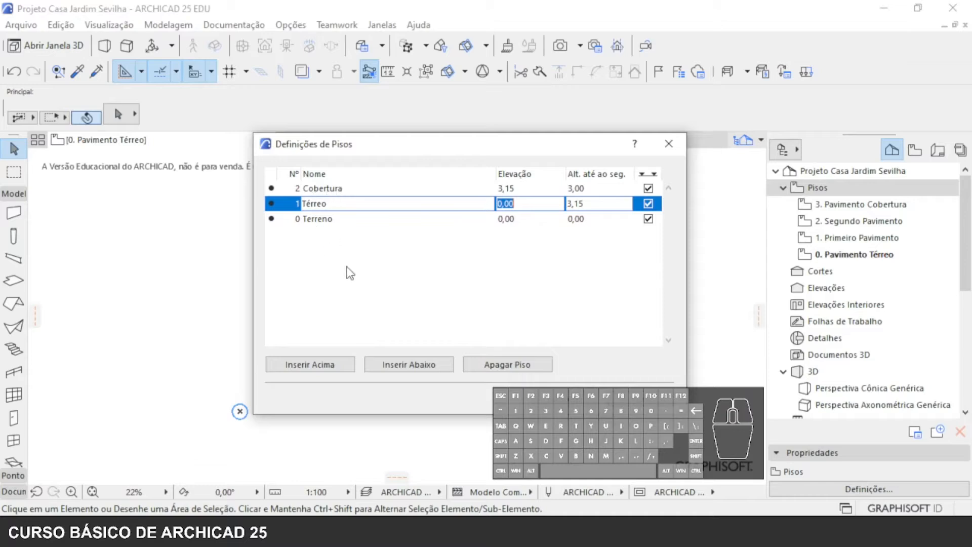
pyautogui.click(638, 399)
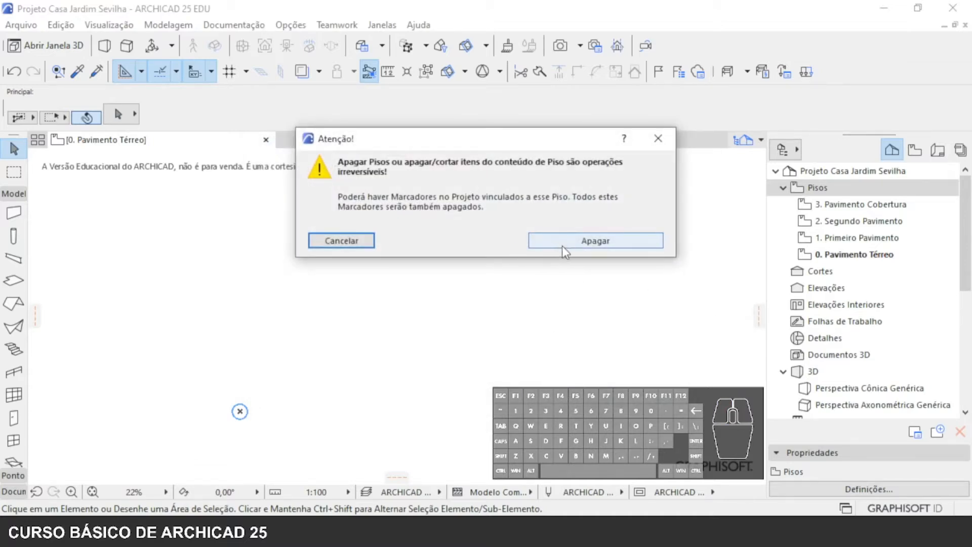
pyautogui.click(562, 245)
# - Open the Terreno, Térreo and Cobertura floor plans in turn to check them, finishing on Cobertura
pyautogui.click(834, 241)
pyautogui.doubleClick(834, 239)
pyautogui.click(834, 223)
pyautogui.doubleClick(834, 222)
pyautogui.doubleClick(838, 205)
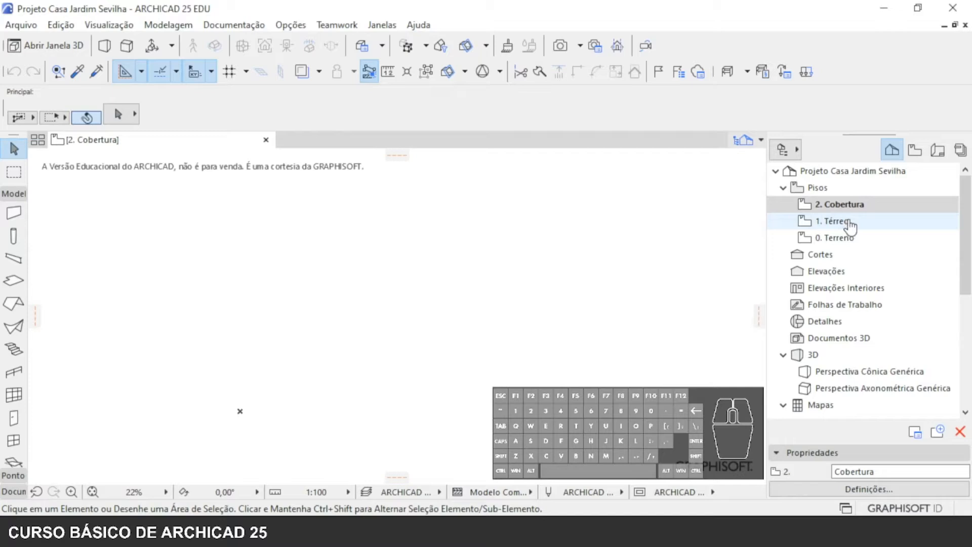
pyautogui.click(835, 222)
pyautogui.doubleClick(845, 239)
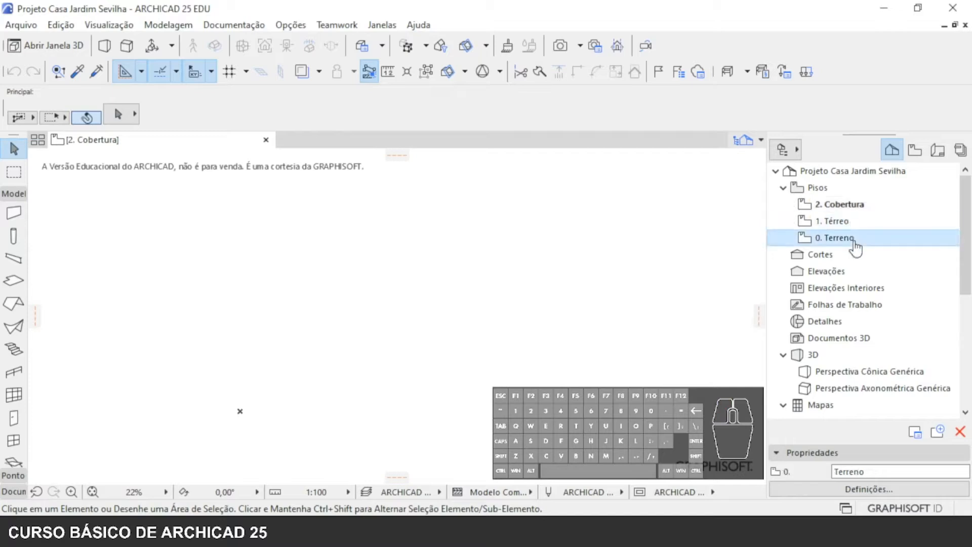
pyautogui.doubleClick(844, 222)
pyautogui.doubleClick(840, 205)
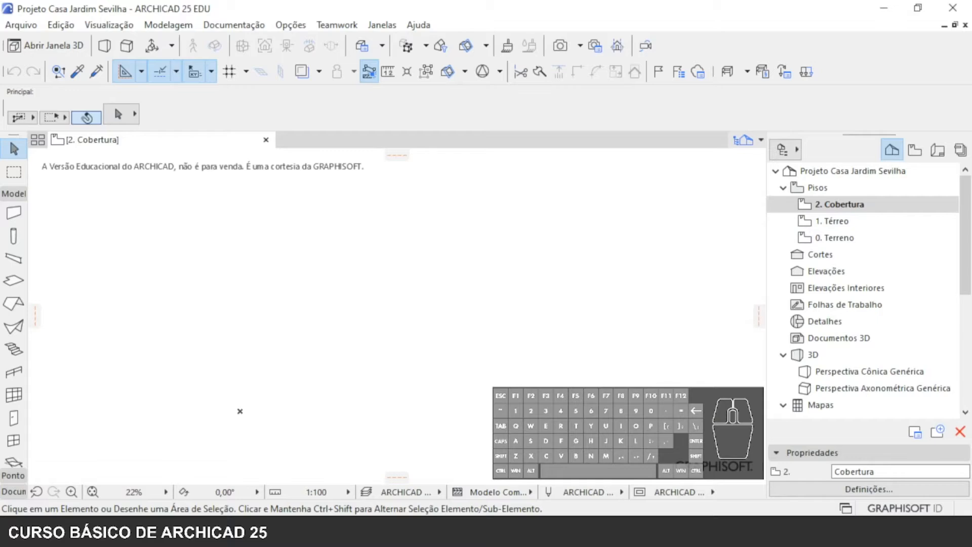
# - Create a new independent worksheet with reference ID W-01 and the name Planta Baixa
pyautogui.click(844, 305)
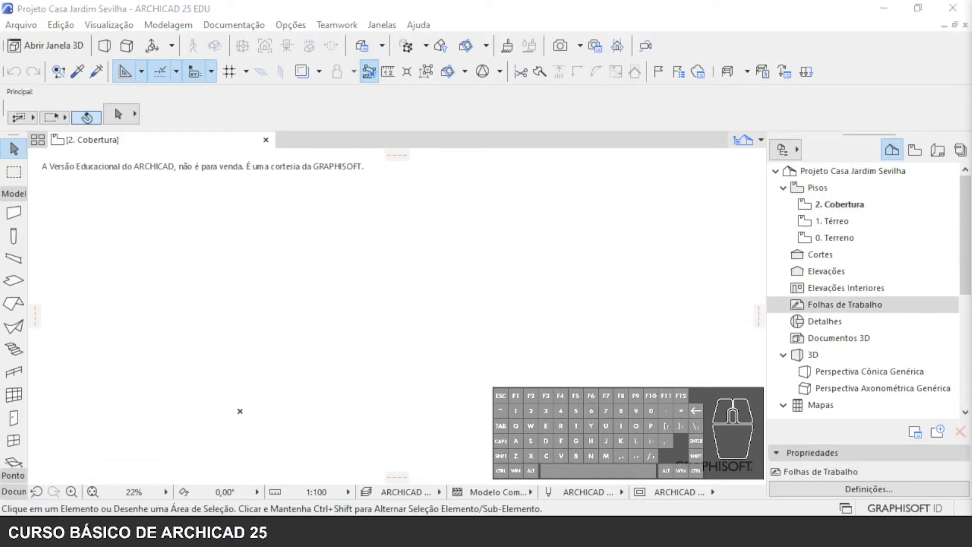
pyautogui.click(500, 253)
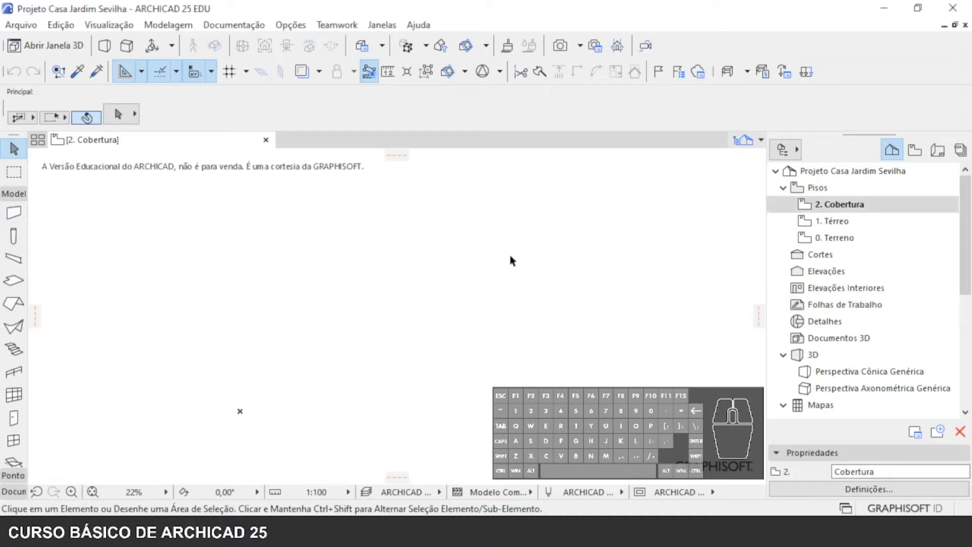
pyautogui.click(858, 305)
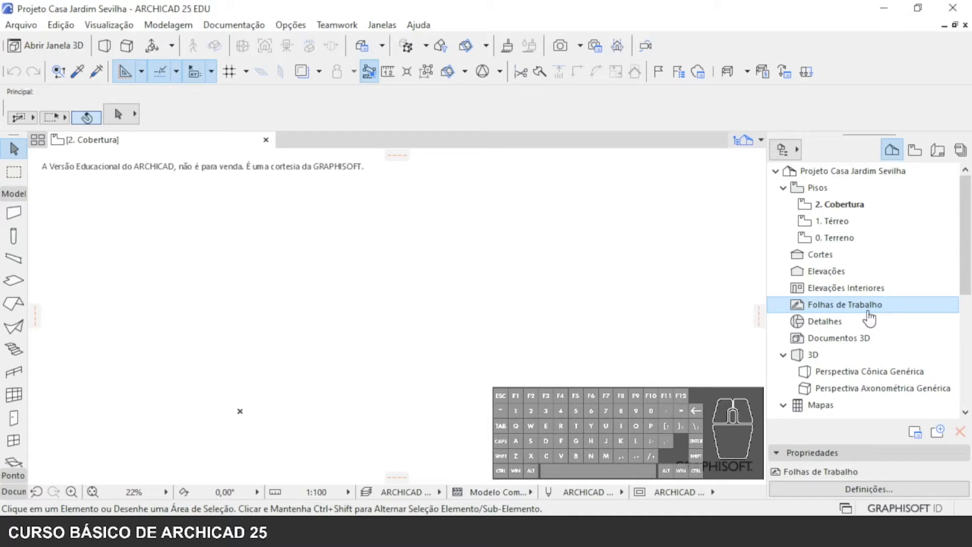
pyautogui.click(847, 305)
pyautogui.rightClick(847, 306)
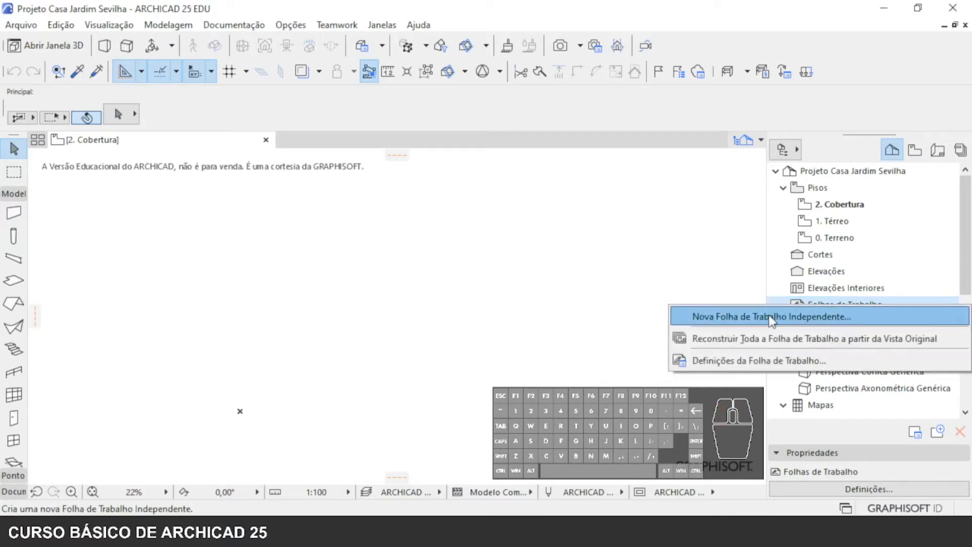
pyautogui.click(745, 314)
pyautogui.click(482, 197)
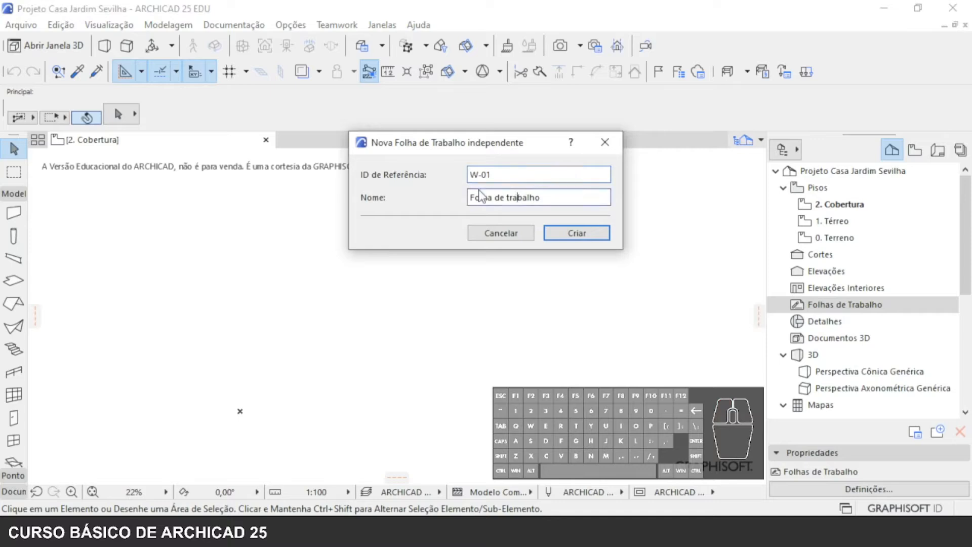
pyautogui.moveTo(470, 175); pyautogui.dragTo(496, 175)
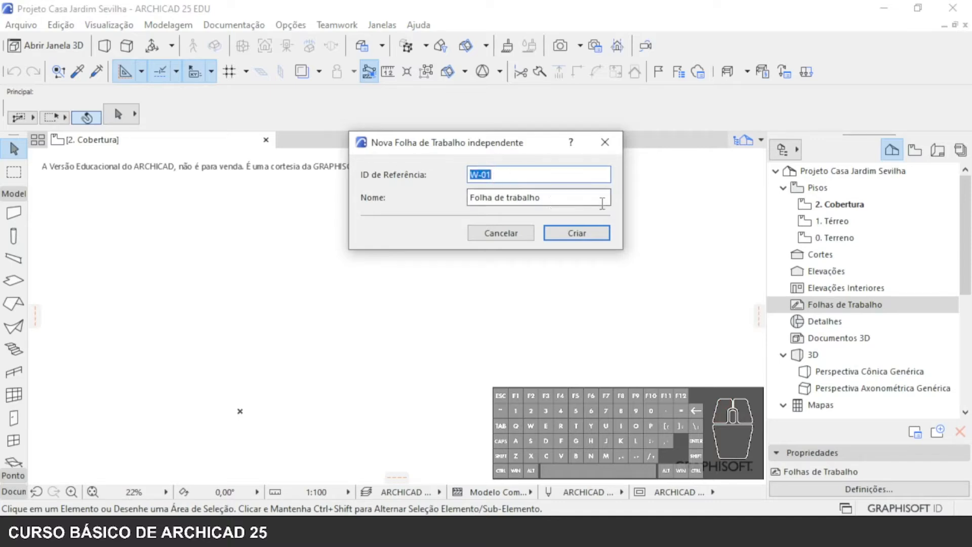
pyautogui.moveTo(570, 199); pyautogui.dragTo(436, 199)
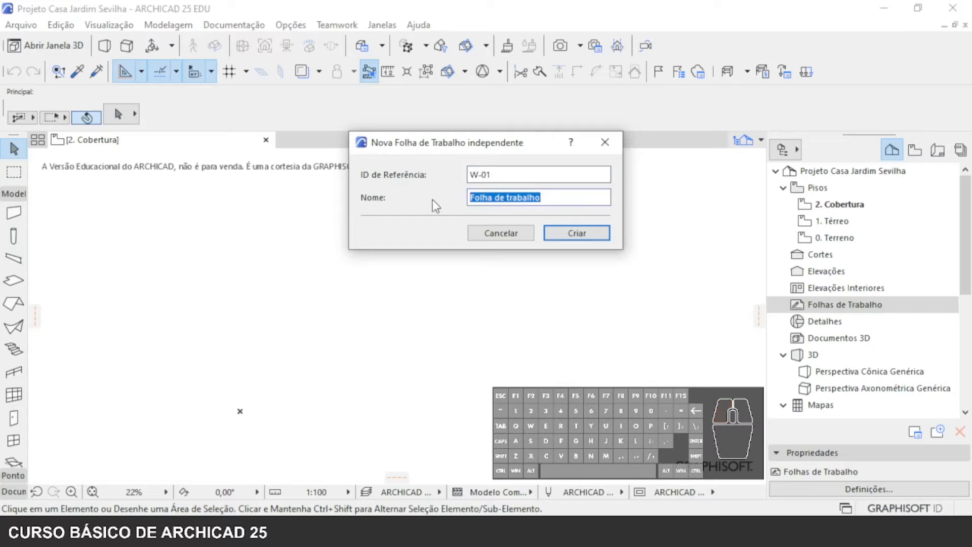
pyautogui.write('Plan')
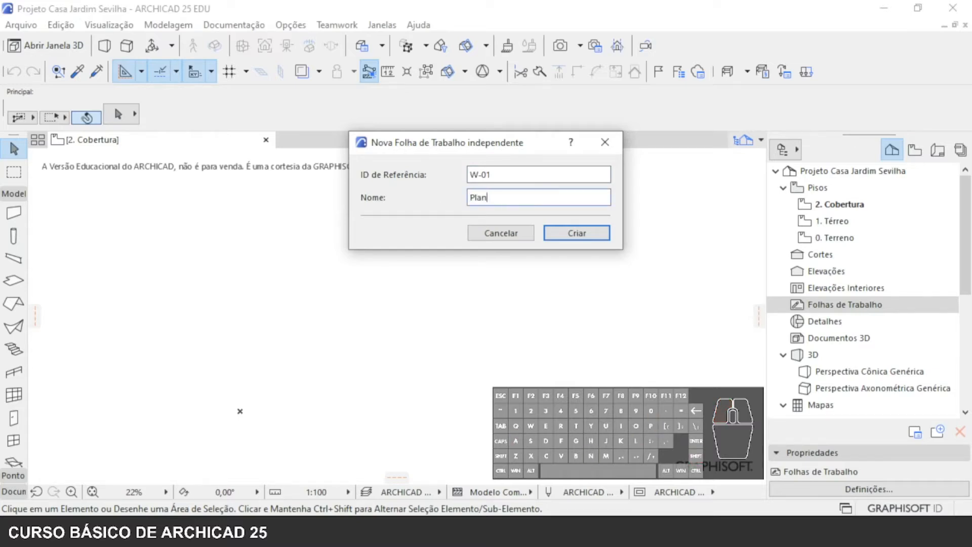
pyautogui.write('ta Baixa')
pyautogui.click(578, 238)
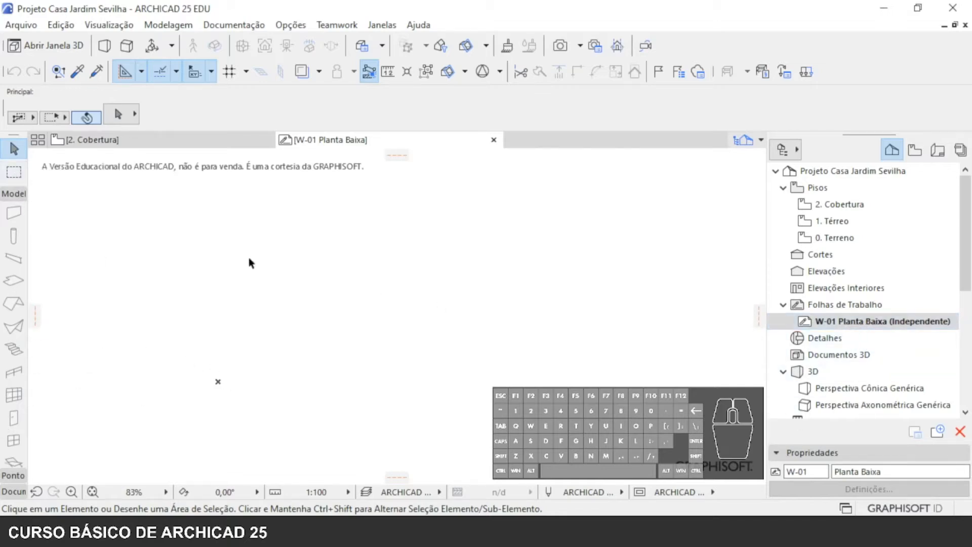
# - Draw a horizontal line 10 long from the project origin towards the right with the Line tool
pyautogui.click(14, 194)
pyautogui.click(14, 225)
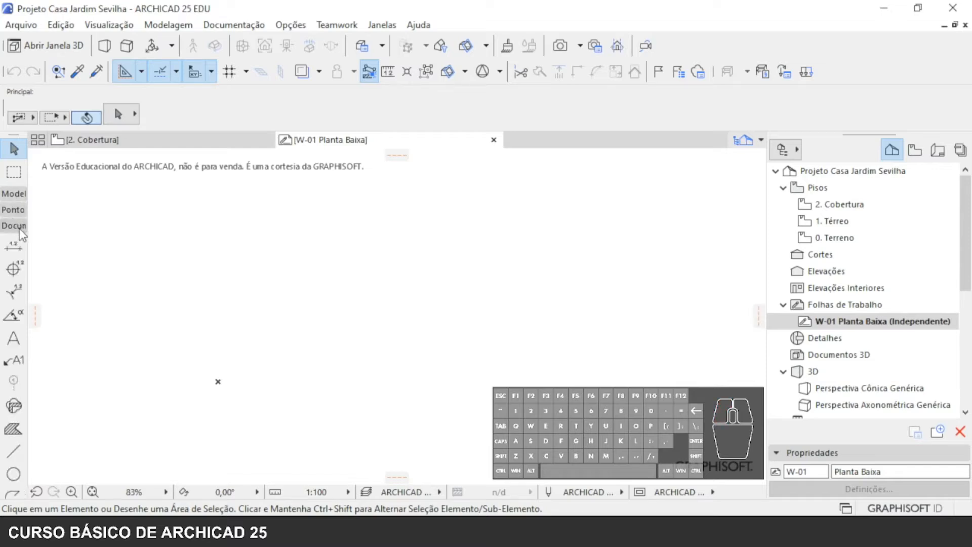
pyautogui.click(12, 450)
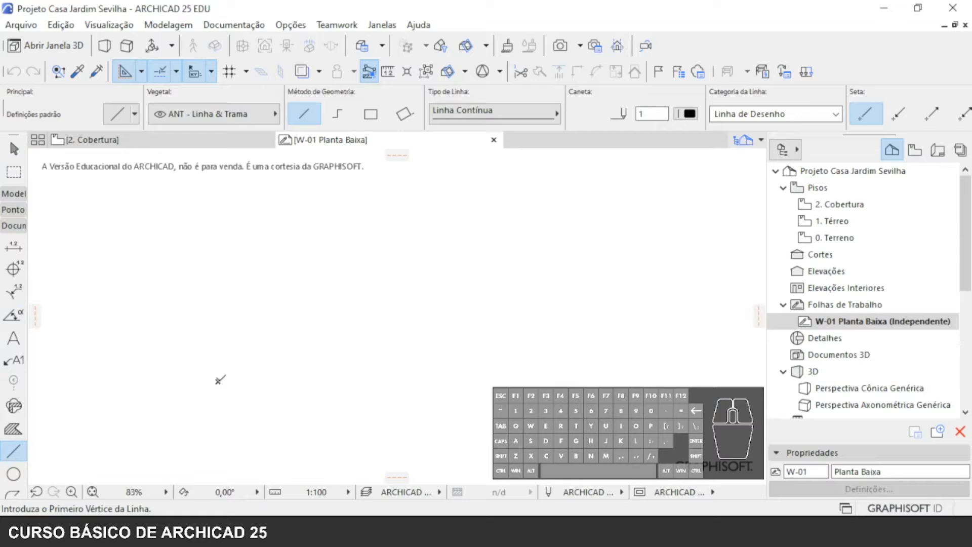
pyautogui.click(218, 381)
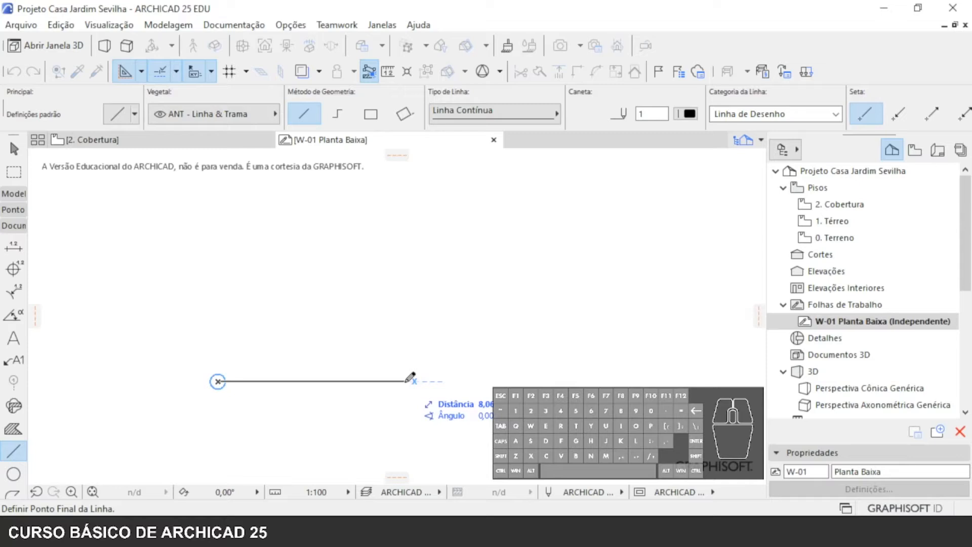
pyautogui.write('10')
pyautogui.press('Return')
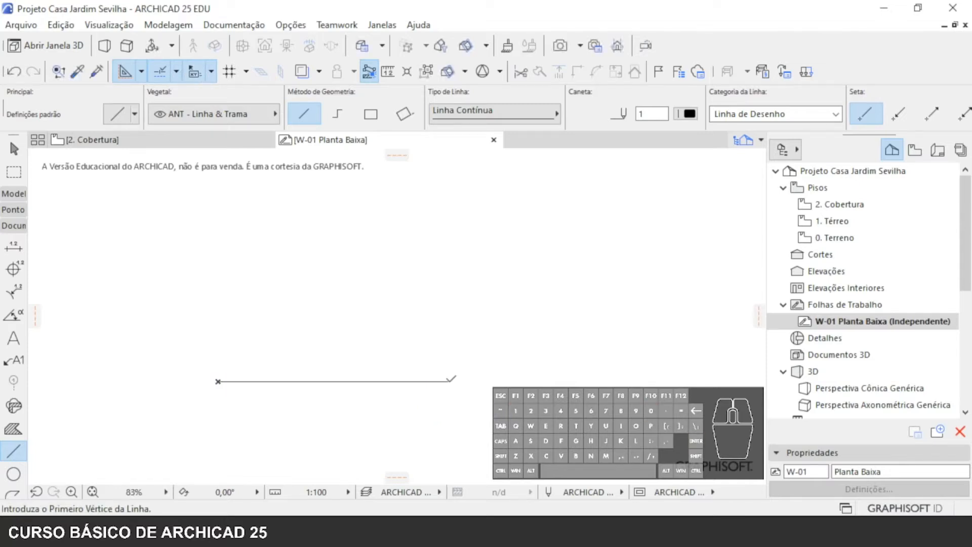
# - Draw a vertical line 30 long upwards from the right end of the horizontal line, and undo it
pyautogui.scroll(-5, 464, 396)
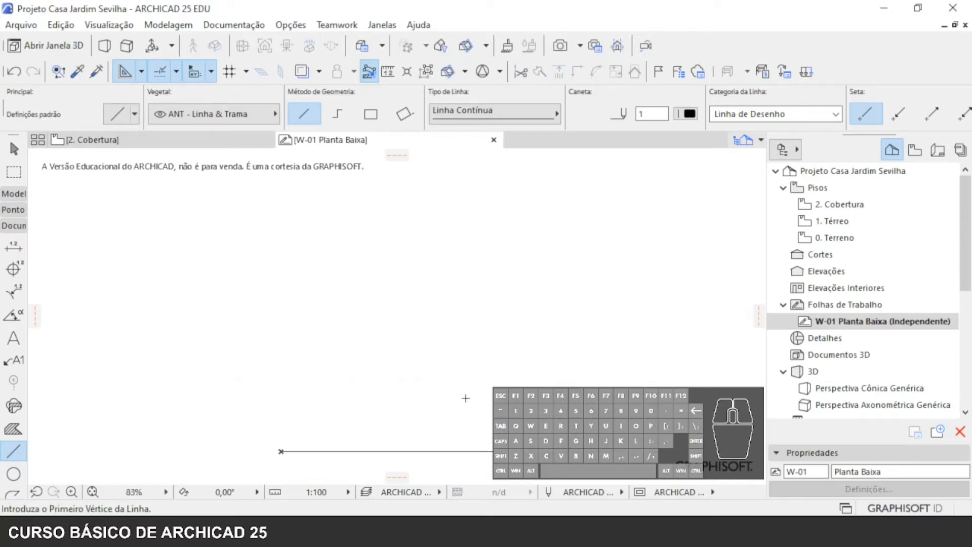
pyautogui.scroll(1, 471, 456)
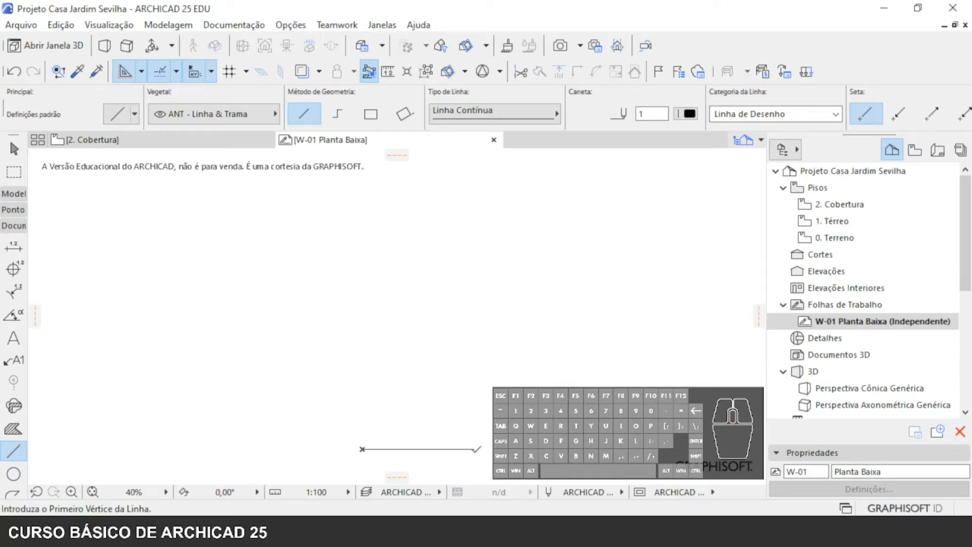
pyautogui.click(474, 449)
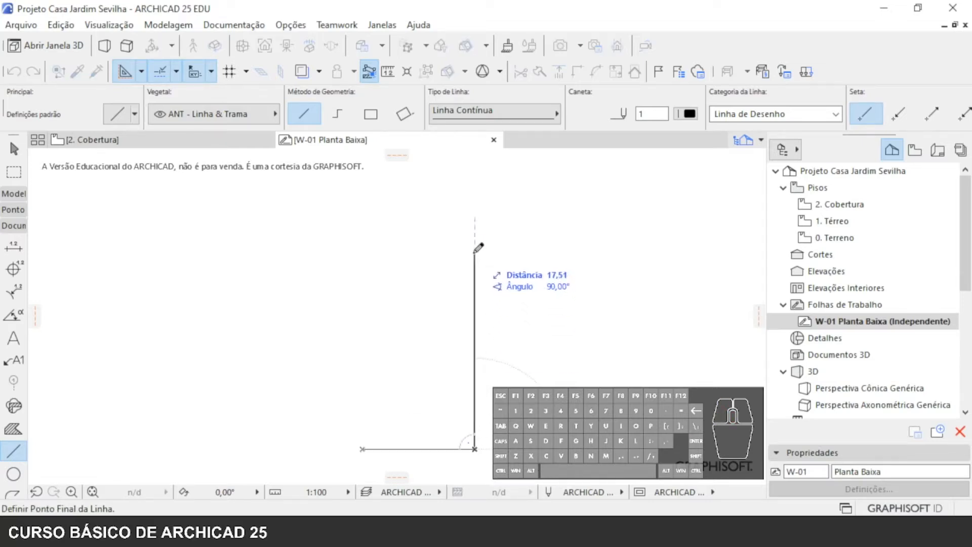
pyautogui.write('30')
pyautogui.press('Return')
pyautogui.scroll(-2, 458, 223)
pyautogui.hotkey('ctrl', 'z')
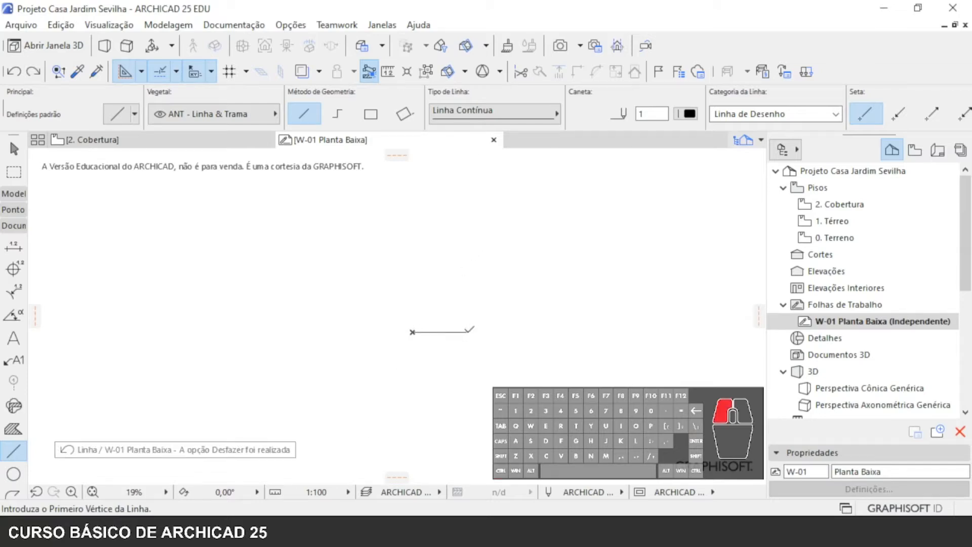
# - Draw a vertical line 25 long at 90° upwards from the right end of the horizontal line
pyautogui.click(467, 332)
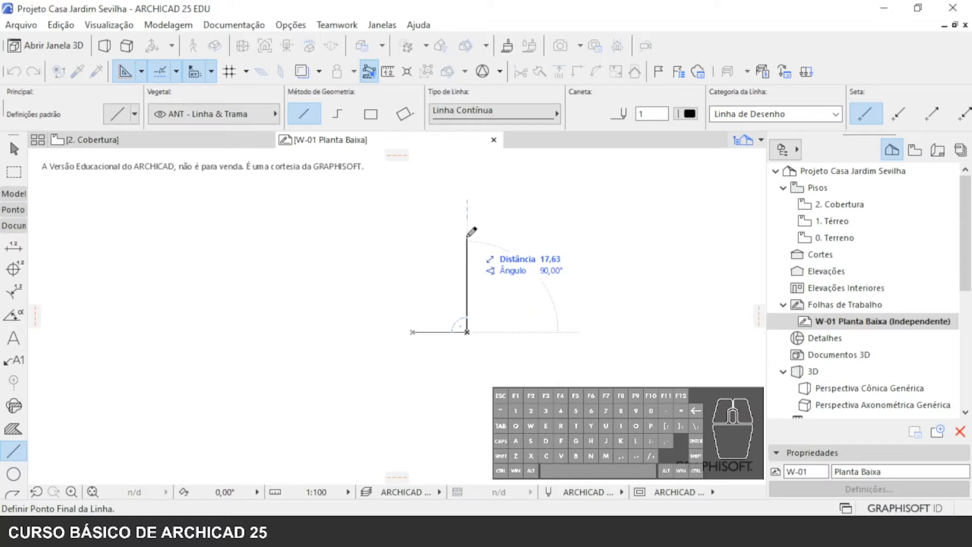
pyautogui.write('25')
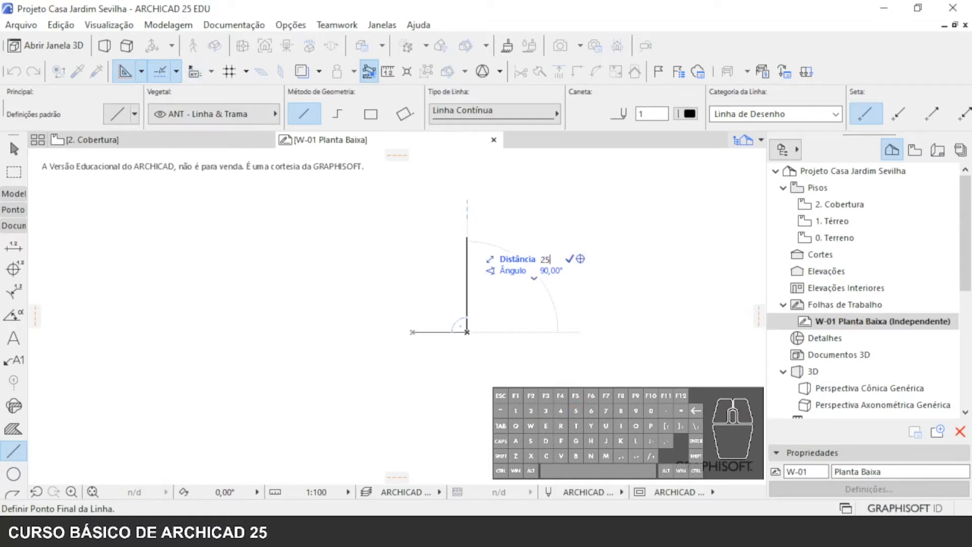
pyautogui.press('Return')
# - Try to draw a line leftwards from the upper end of the vertical line, and undo it
pyautogui.scroll(3, 446, 212)
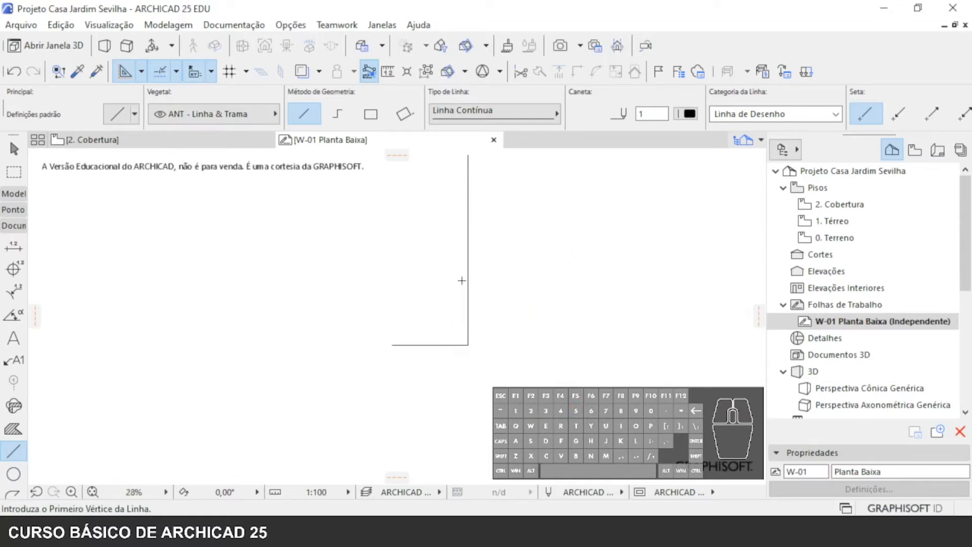
pyautogui.click(485, 190)
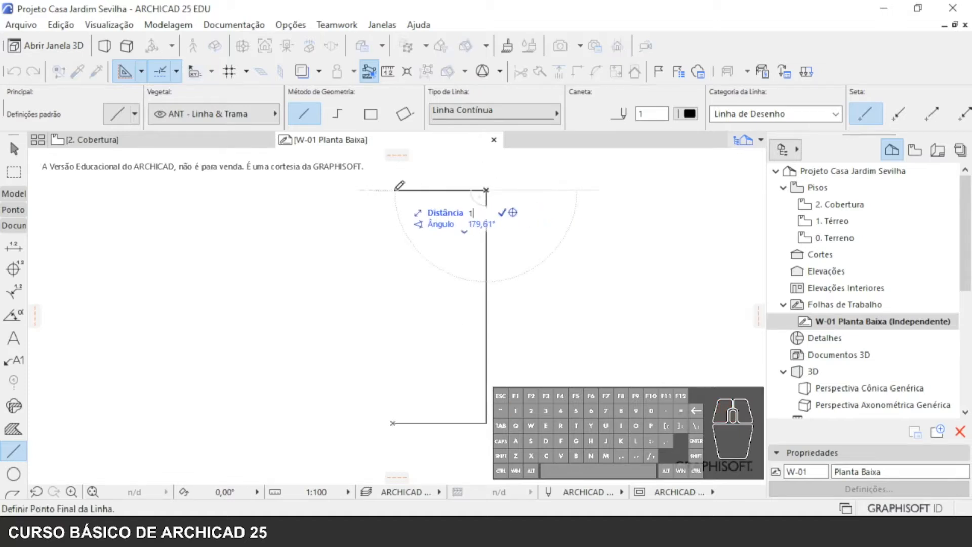
pyautogui.click(394, 191)
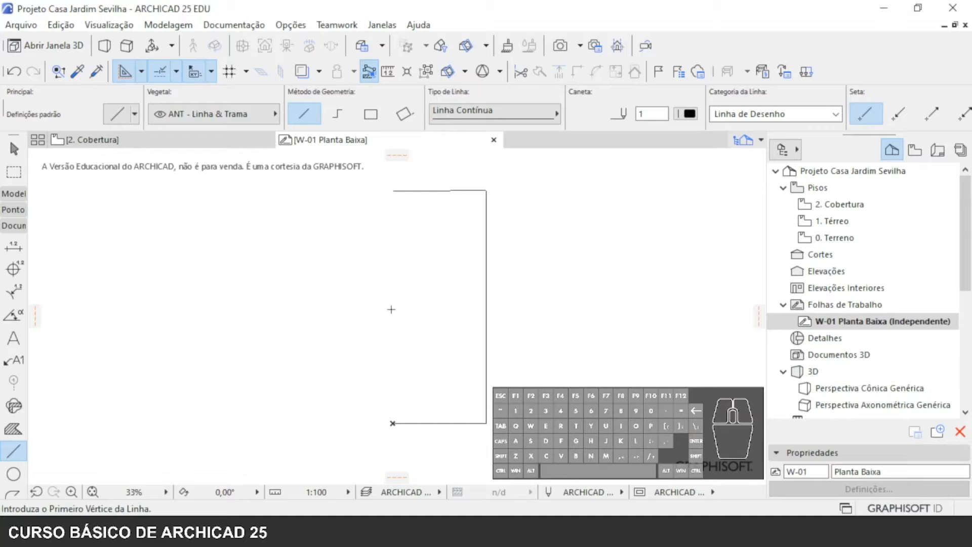
pyautogui.hotkey('ctrl', 'z')
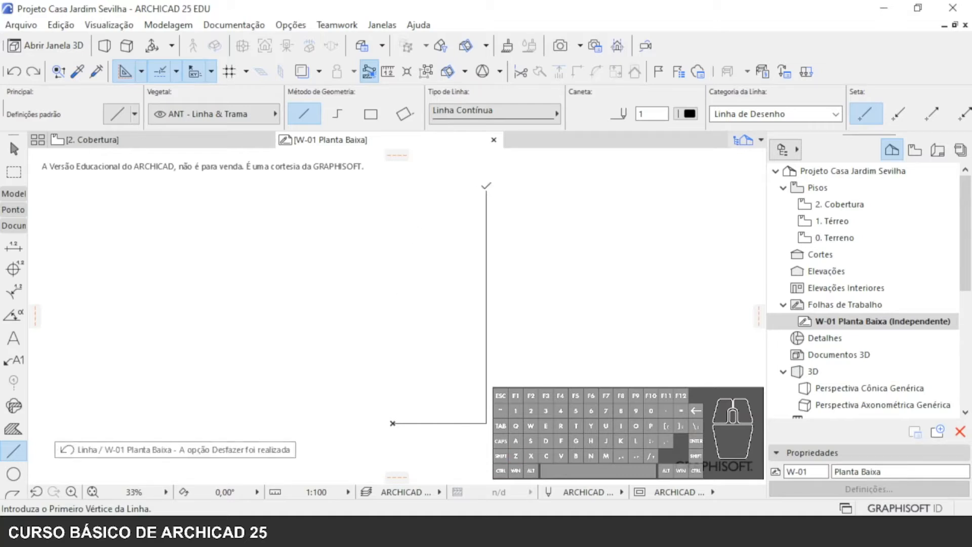
# - Draw a horizontal line 10 long at 180° from the upper end of the vertical line, and leave the Line tool
pyautogui.click(486, 190)
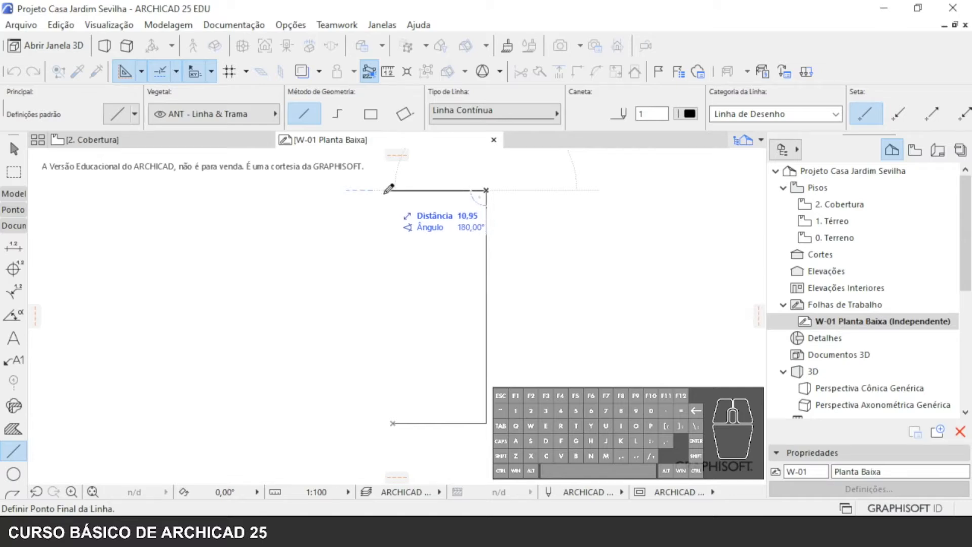
pyautogui.write('11')
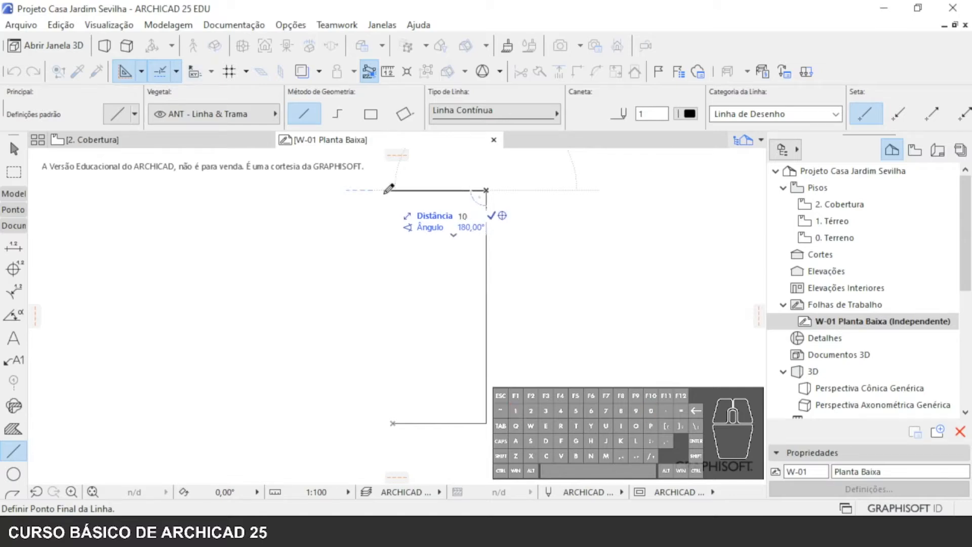
pyautogui.press('Return')
pyautogui.click(392, 191)
pyautogui.press('Escape')
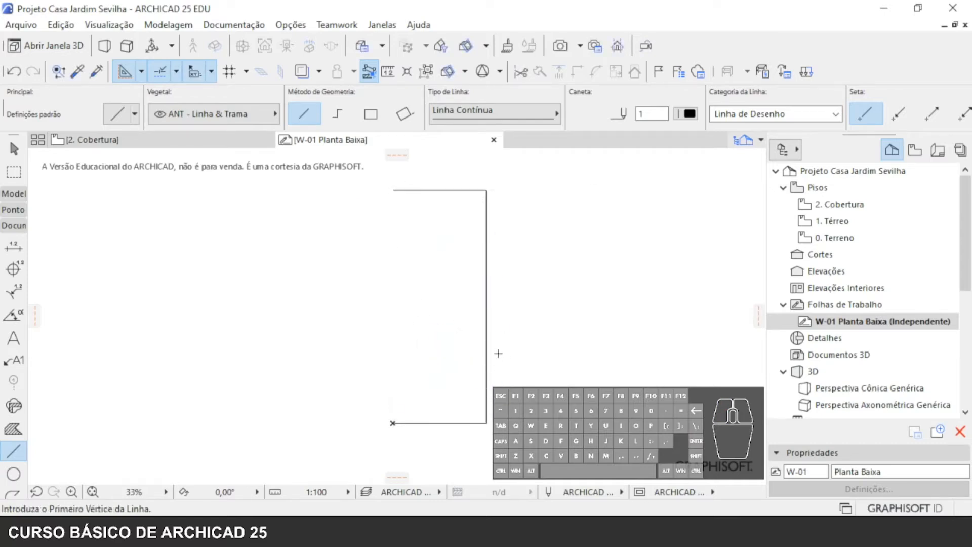
pyautogui.press('Escape')
# - Copy the vertical line from the right end to the left end of the lower horizontal line, closing the rectangle
pyautogui.click(487, 347)
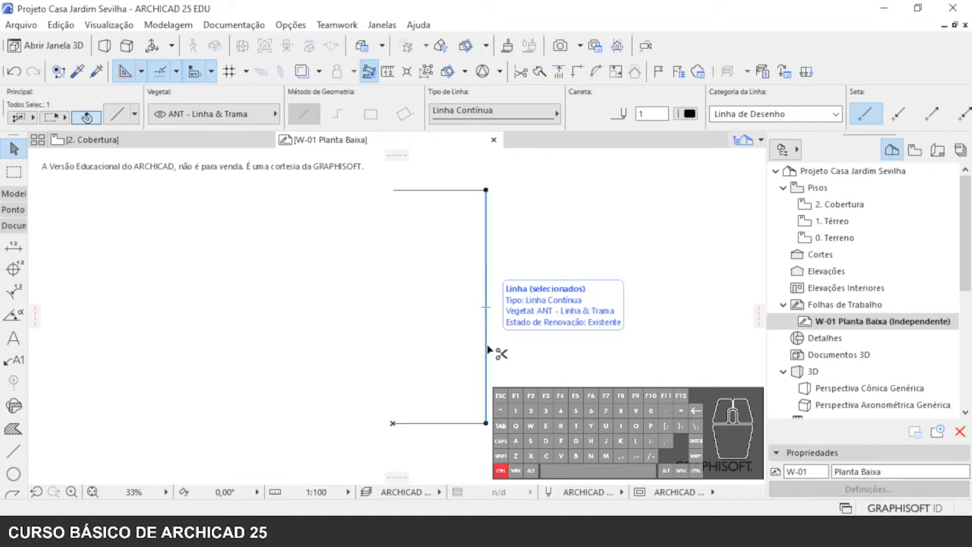
pyautogui.hotkey('ctrl', 'shift', 'd')
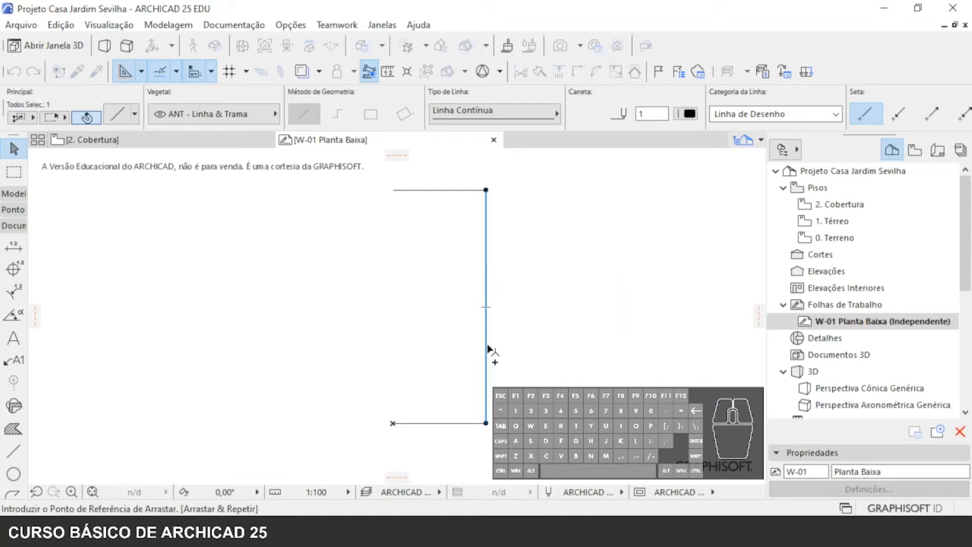
pyautogui.click(485, 424)
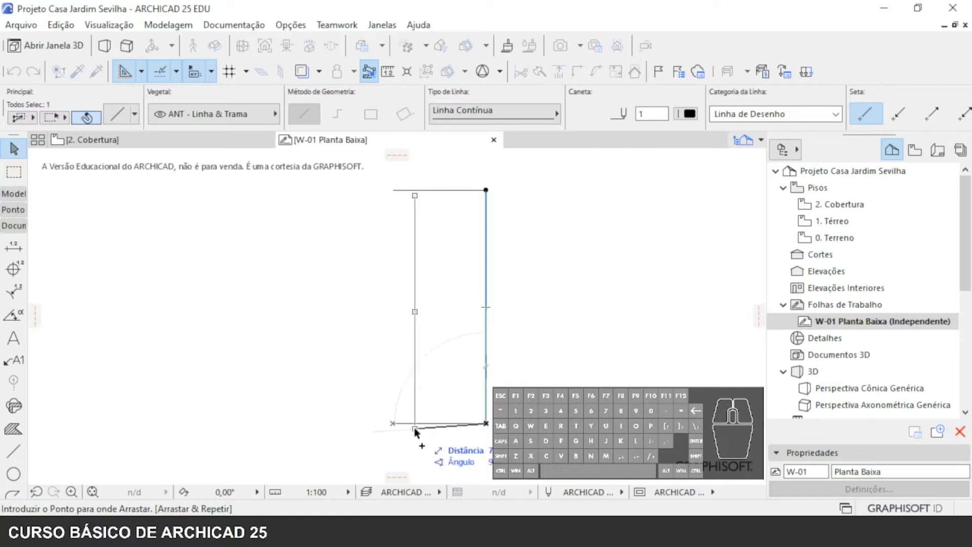
pyautogui.click(392, 423)
pyautogui.press('Escape')
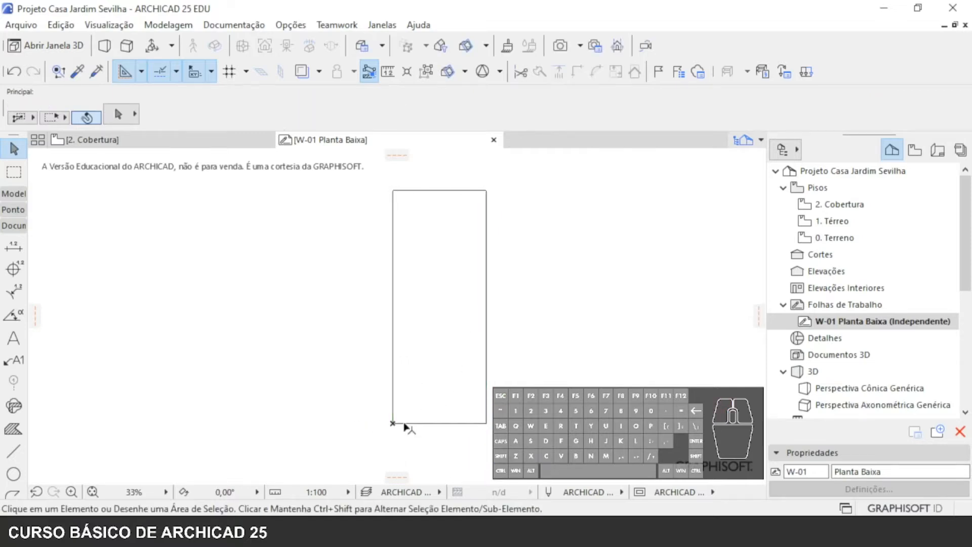
# - Copy the rectangle's lower horizontal line upwards by 0,15, using its left end as the reference point
pyautogui.scroll(3, 410, 434)
pyautogui.scroll(2, 362, 431)
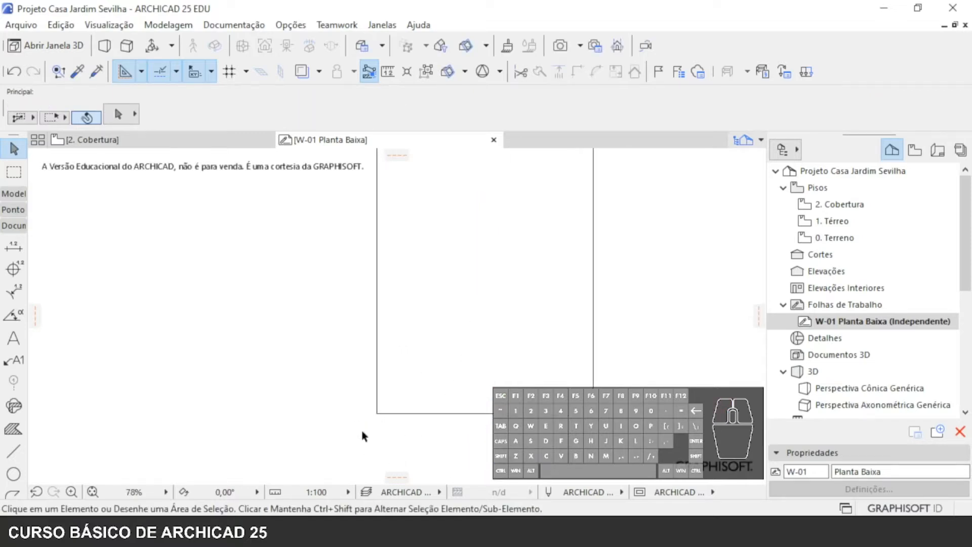
pyautogui.hotkey('ctrl', 'shift', 'd')
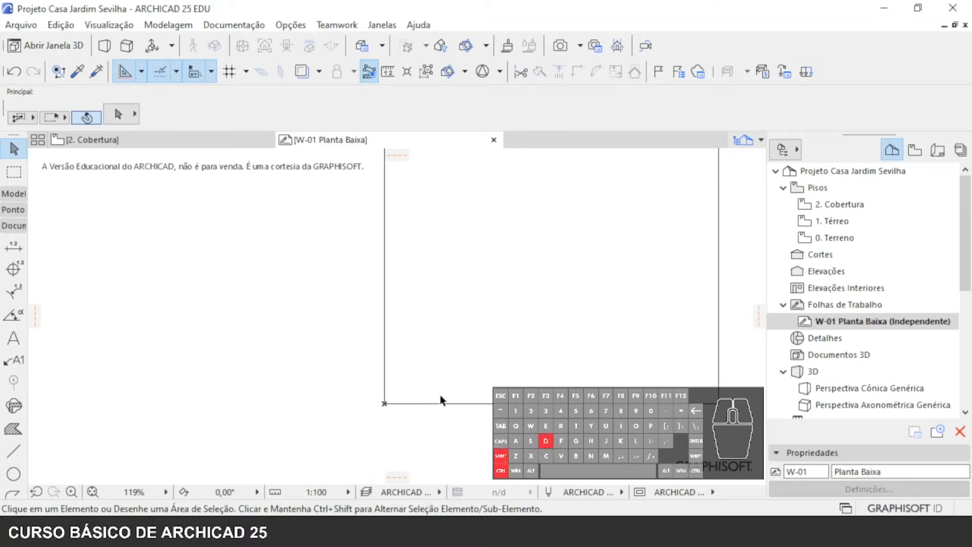
pyautogui.click(453, 403)
pyautogui.hotkey('ctrl', 'shift', 'd')
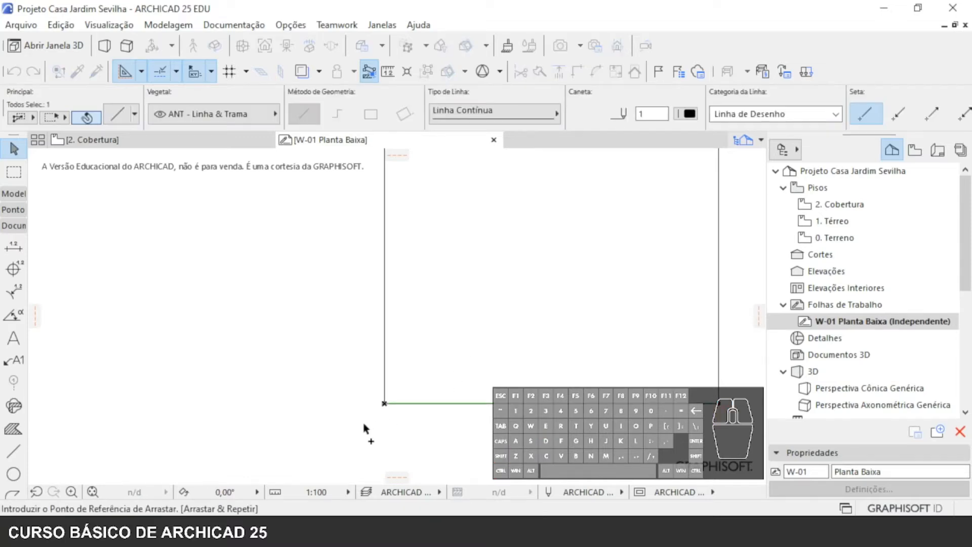
pyautogui.click(384, 404)
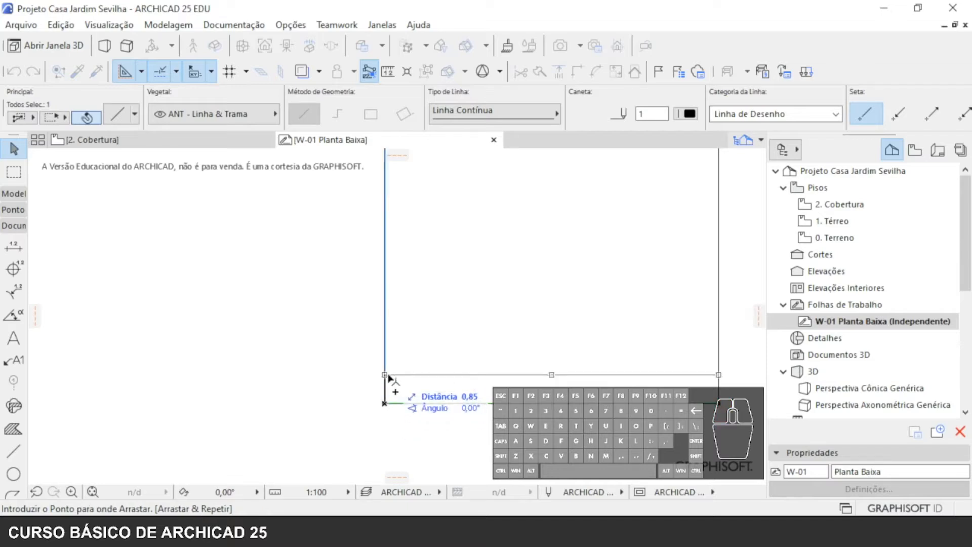
pyautogui.press('.')
pyautogui.write('15')
pyautogui.press('Return')
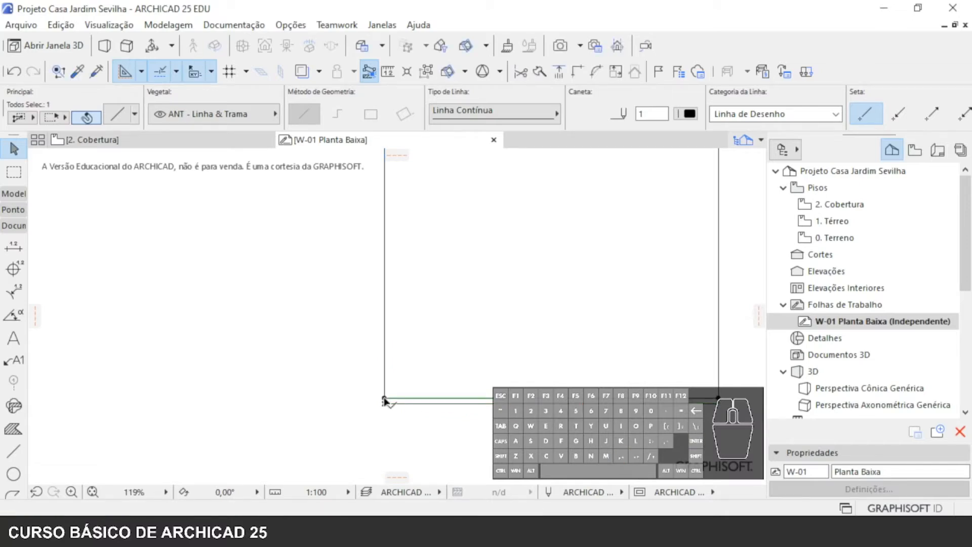
# - Copy the rectangle's left vertical line inwards to the right by 0,15, and deselect it
pyautogui.click(390, 370)
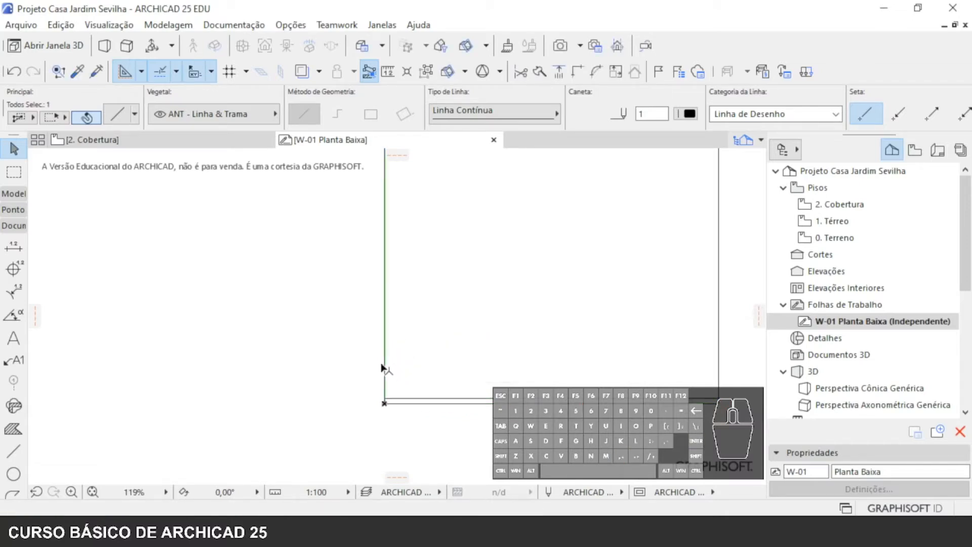
pyautogui.hotkey('ctrl', 'd')
pyautogui.click(384, 371)
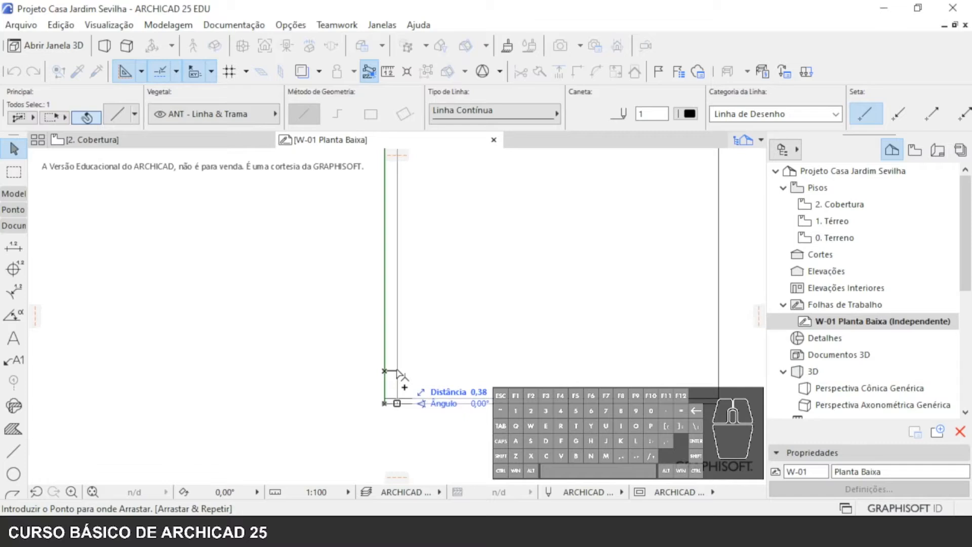
pyautogui.write(',15')
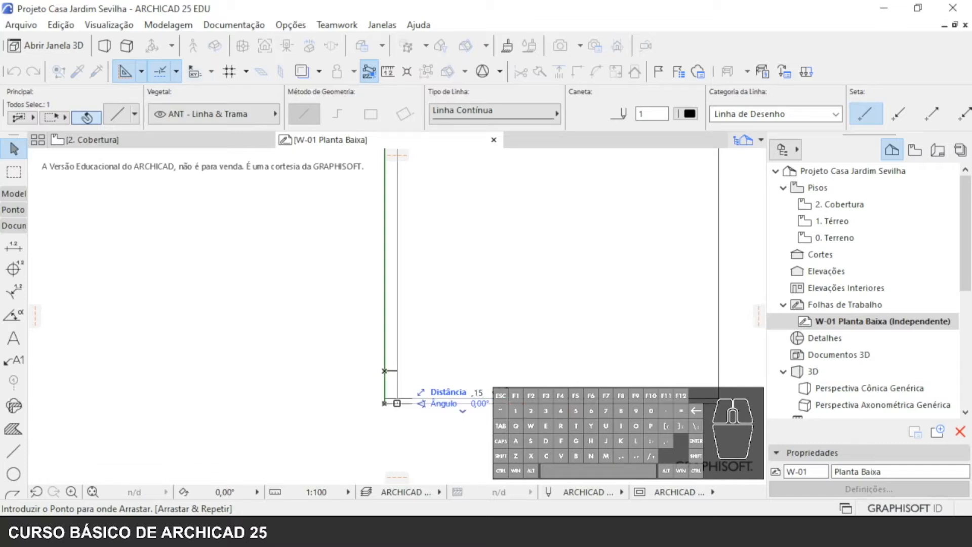
pyautogui.press('Return')
pyautogui.click(441, 381)
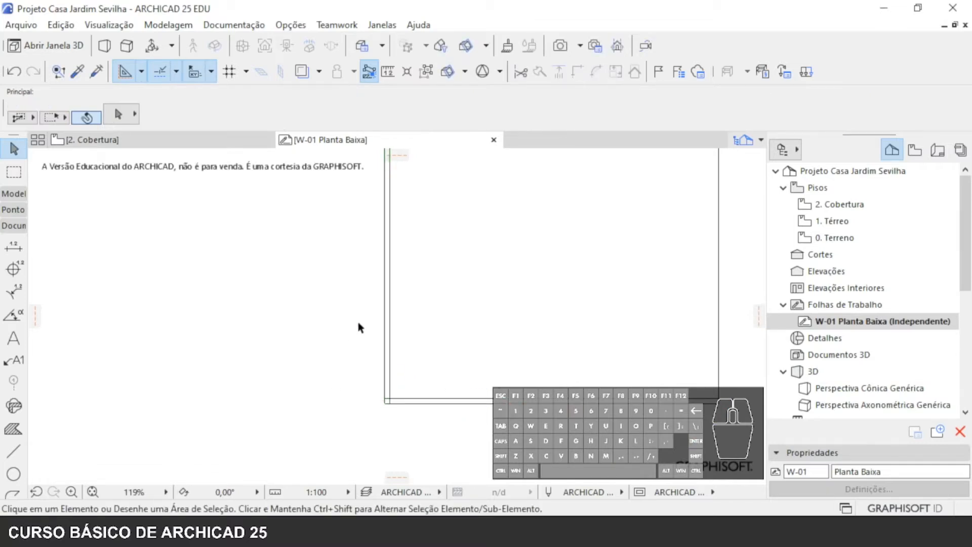
# - Select all the lines drawn in the Planta Baixa worksheet and delete them
pyautogui.scroll(-5, 516, 327)
pyautogui.scroll(2, 491, 380)
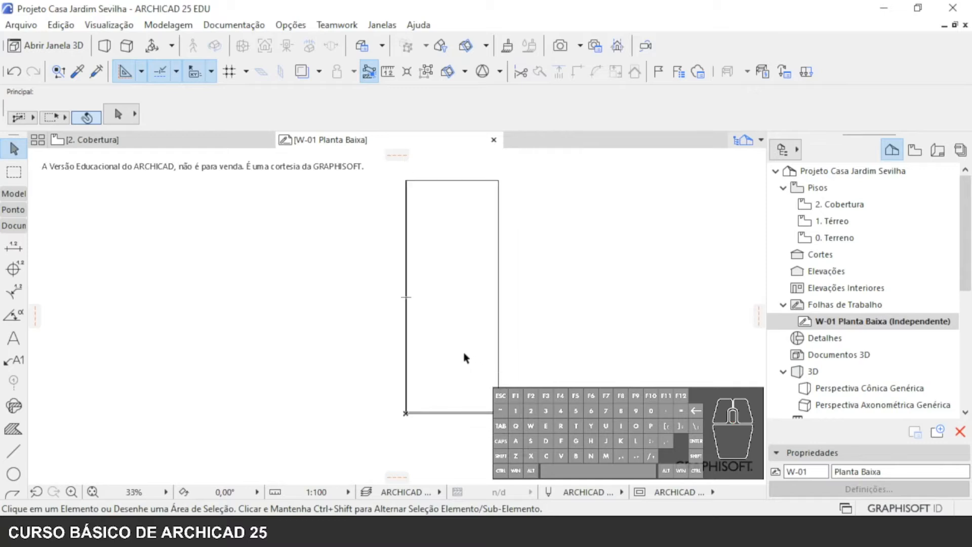
pyautogui.moveTo(503, 265); pyautogui.dragTo(474, 282, button='middle')
pyautogui.scroll(-2, 411, 318)
pyautogui.moveTo(414, 319); pyautogui.dragTo(425, 314, button='middle')
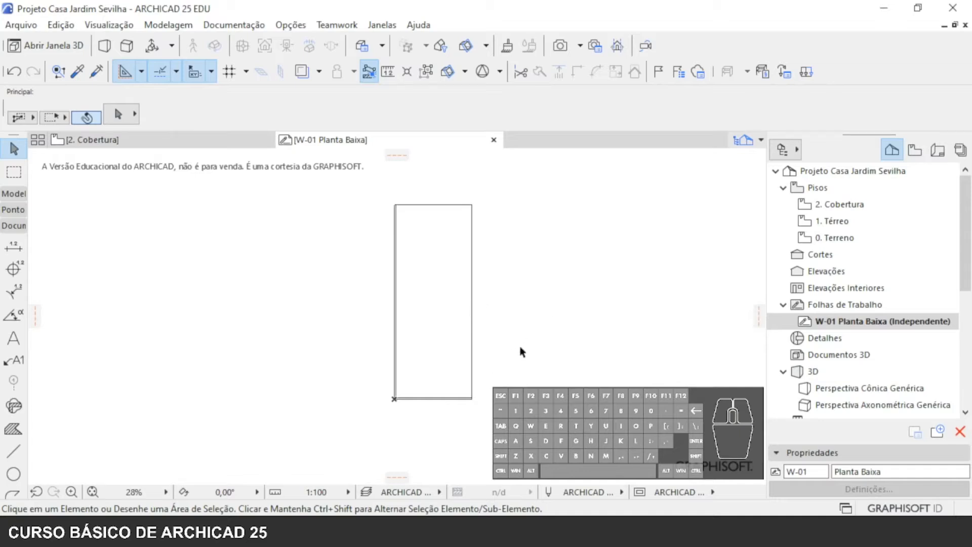
pyautogui.moveTo(506, 421); pyautogui.dragTo(327, 178)
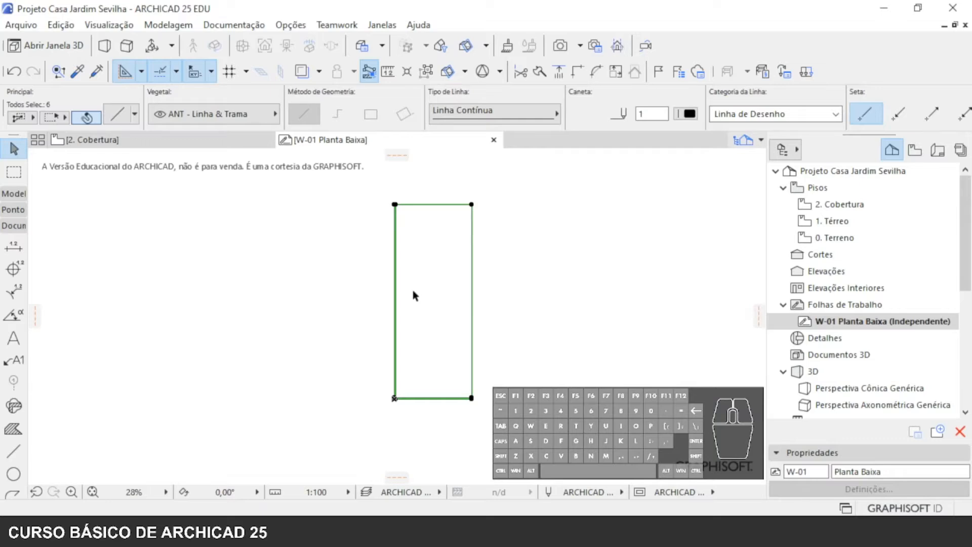
pyautogui.press('Delete')
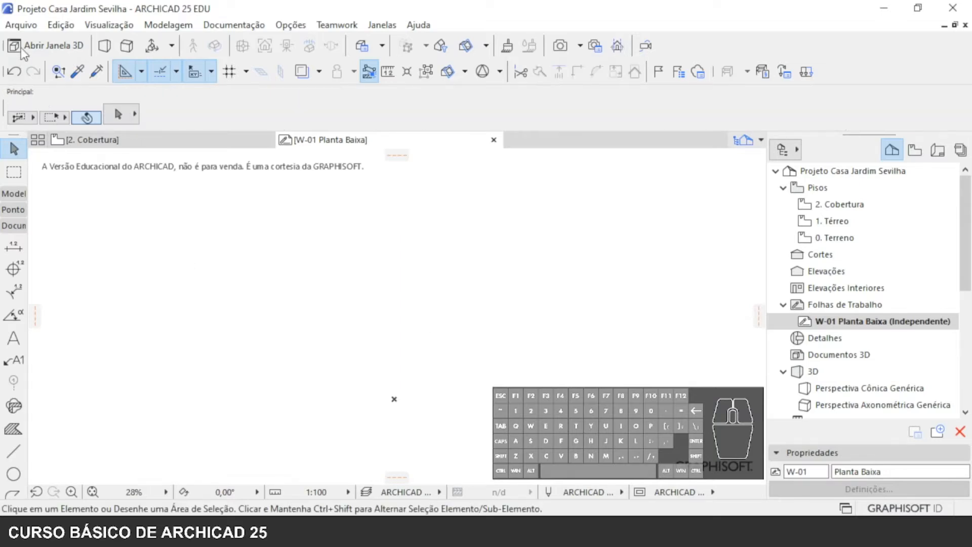
# - Open the file Aula 03 – PLANTA BAIXA for placement as an external drawing
pyautogui.click(34, 25)
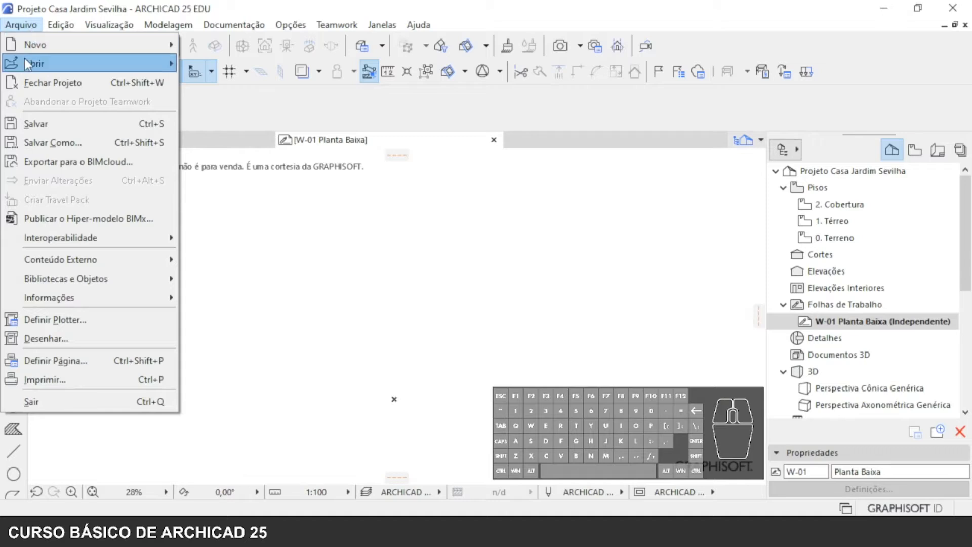
pyautogui.moveTo(87, 259)
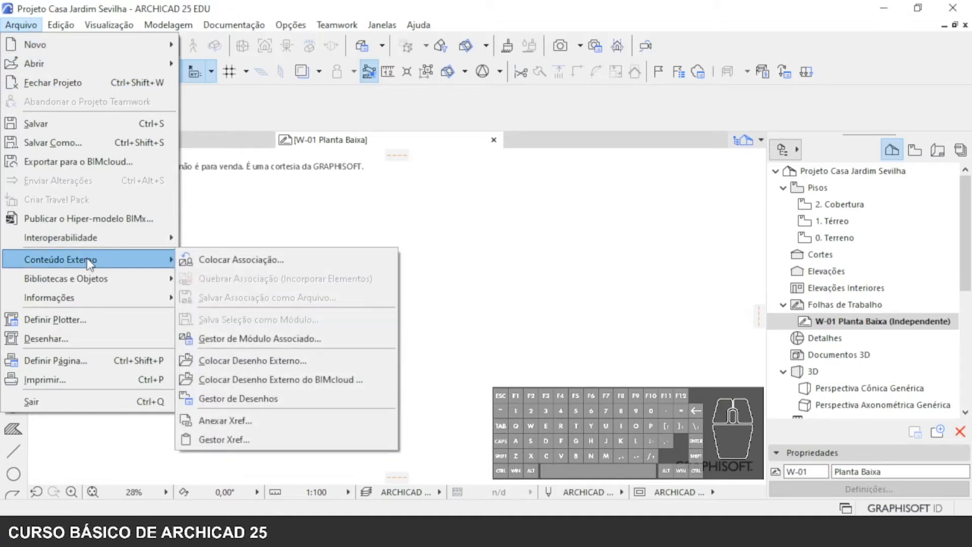
pyautogui.click(301, 361)
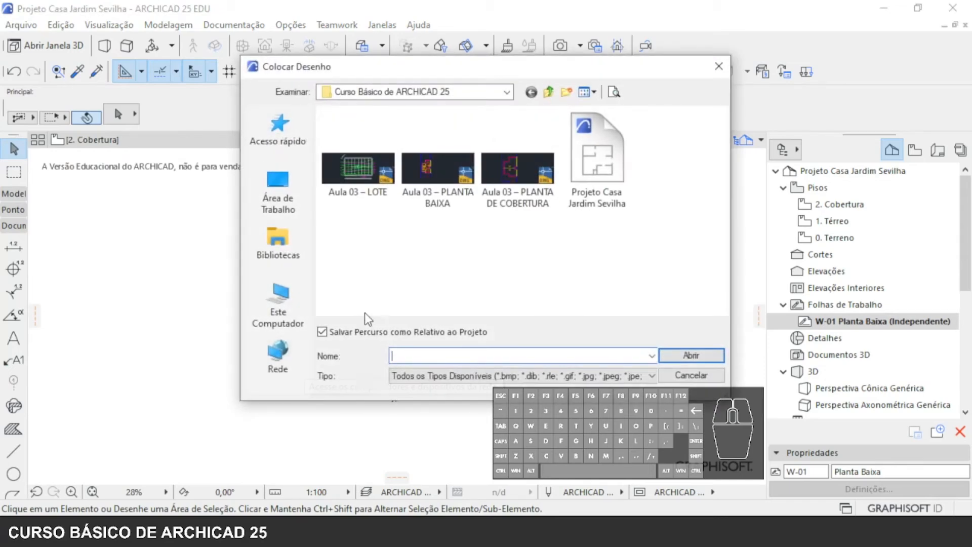
pyautogui.click(441, 189)
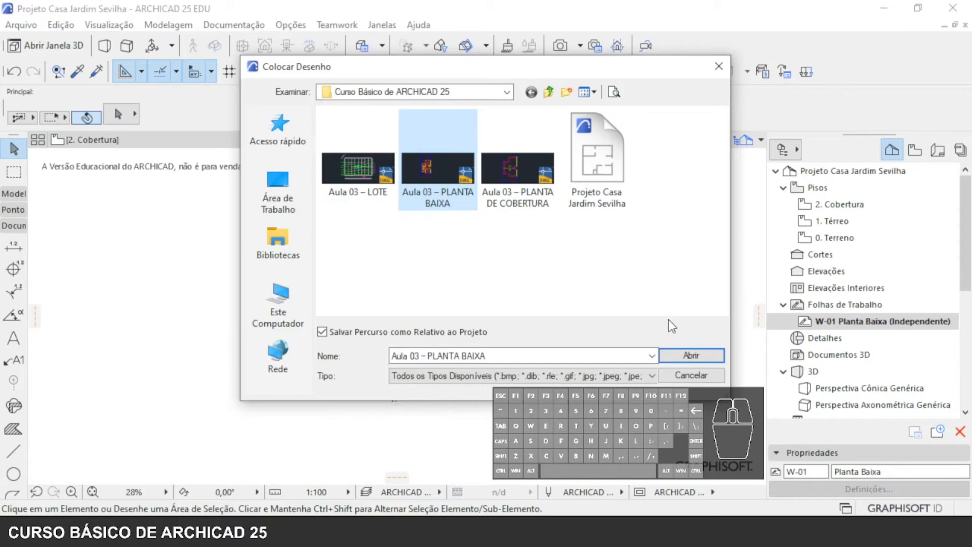
pyautogui.click(684, 356)
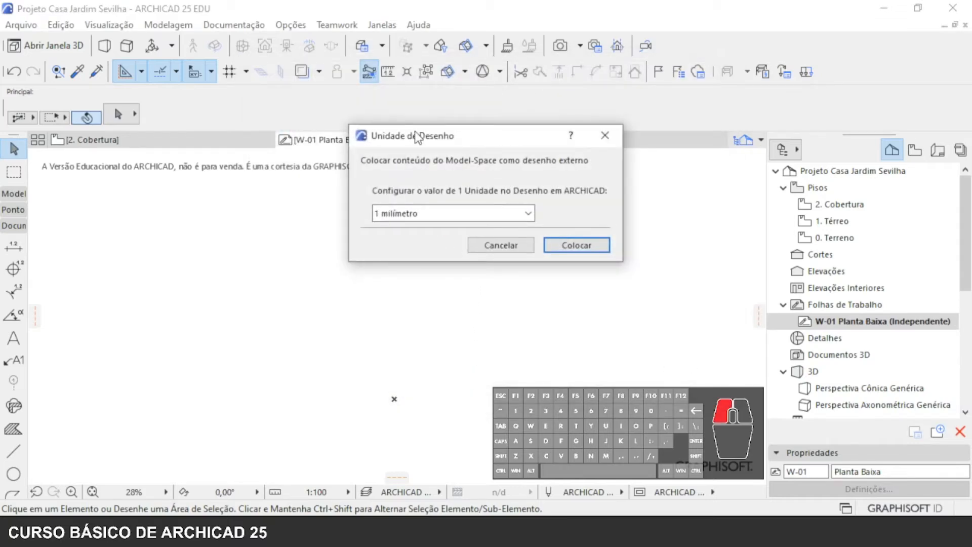
# - Set one drawing unit to 1 metro and place the external drawing at the origin, ignoring all missing references
pyautogui.moveTo(416, 136); pyautogui.dragTo(386, 186)
pyautogui.click(412, 268)
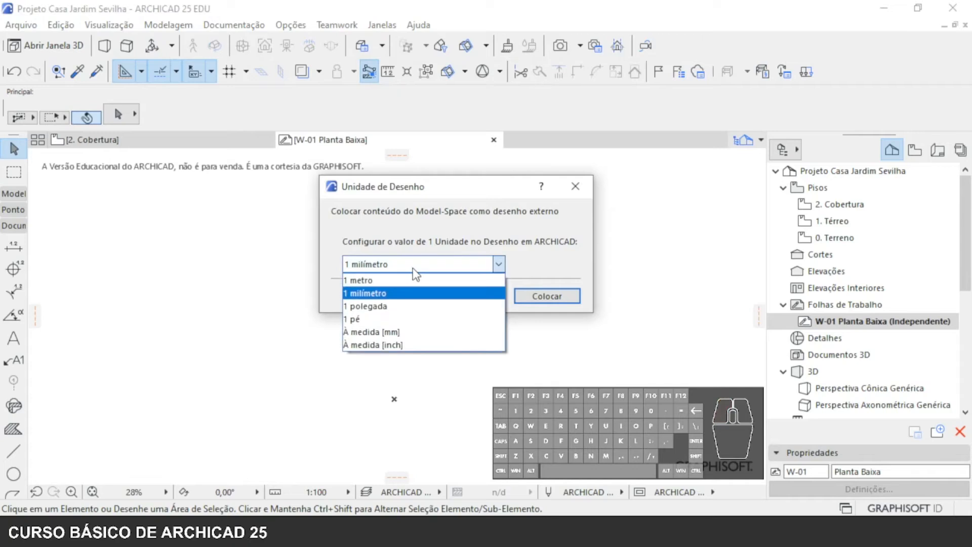
pyautogui.click(368, 280)
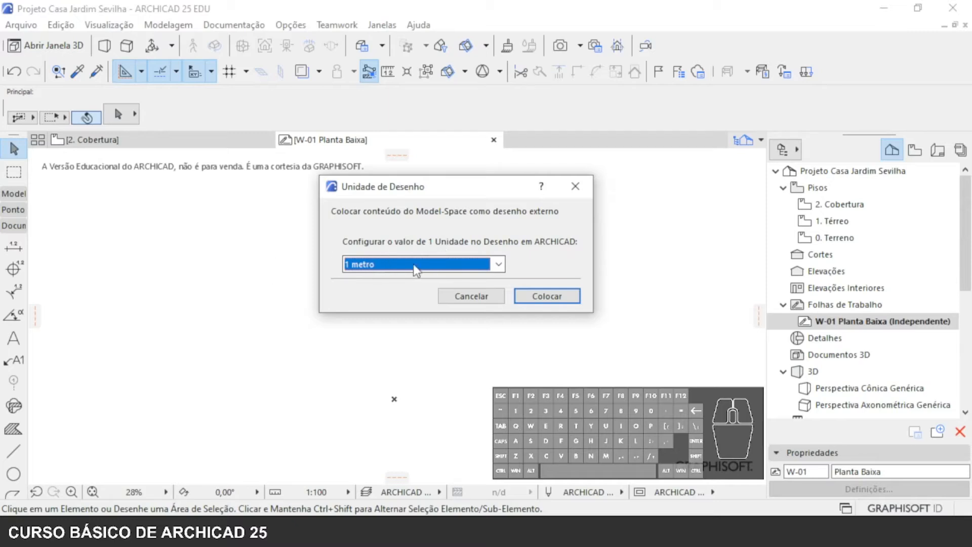
pyautogui.click(543, 296)
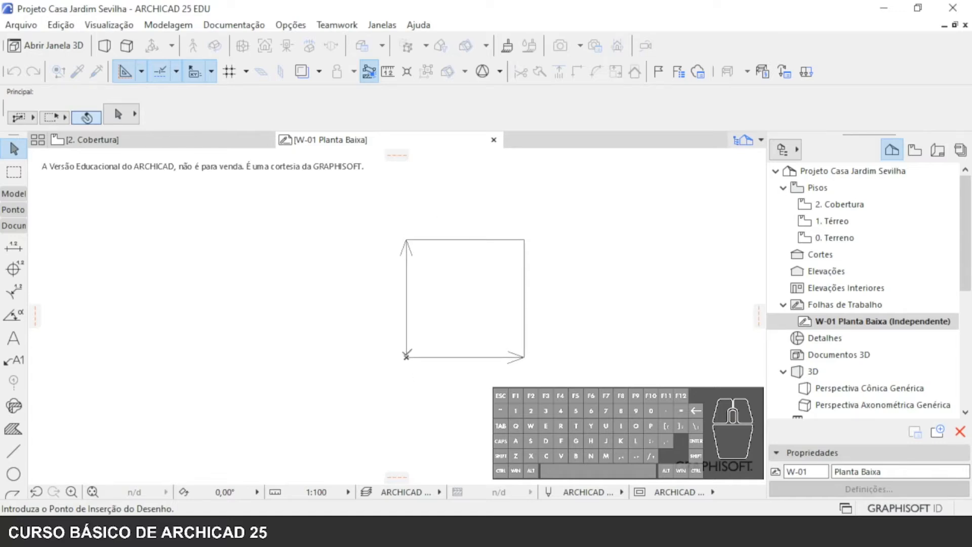
pyautogui.click(406, 356)
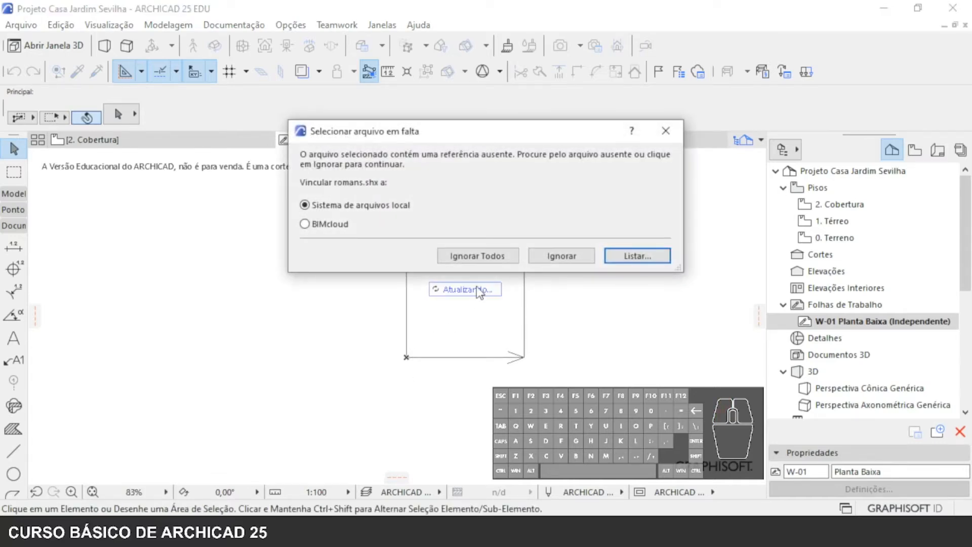
pyautogui.click(588, 258)
pyautogui.click(511, 254)
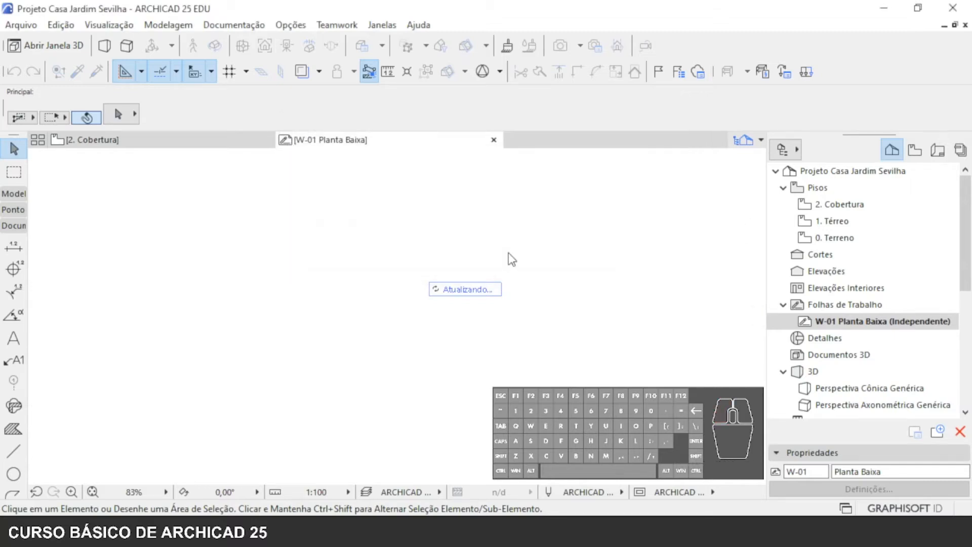
pyautogui.scroll(-1, 449, 312)
pyautogui.moveTo(463, 305); pyautogui.dragTo(434, 400, button='middle')
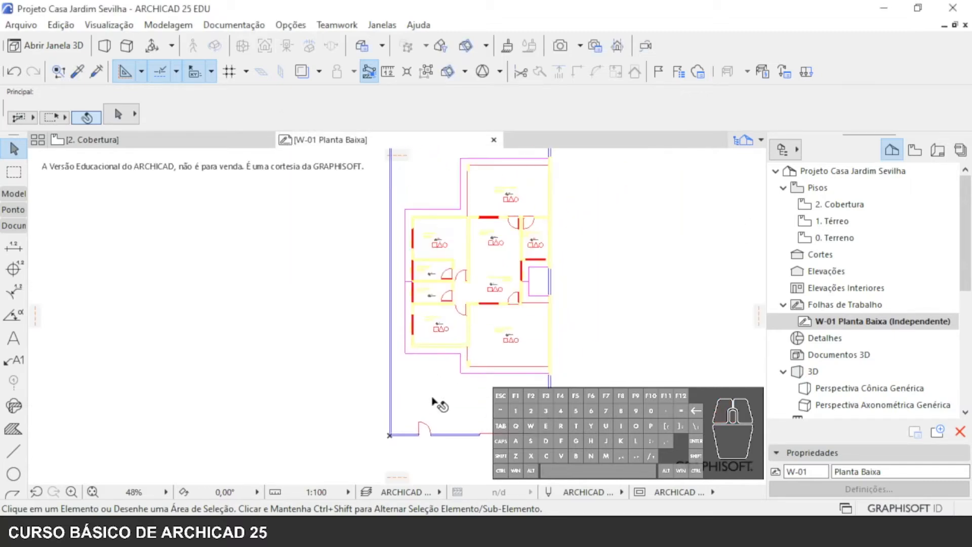
pyautogui.moveTo(466, 301); pyautogui.dragTo(450, 350, button='middle')
pyautogui.scroll(-2, 449, 311)
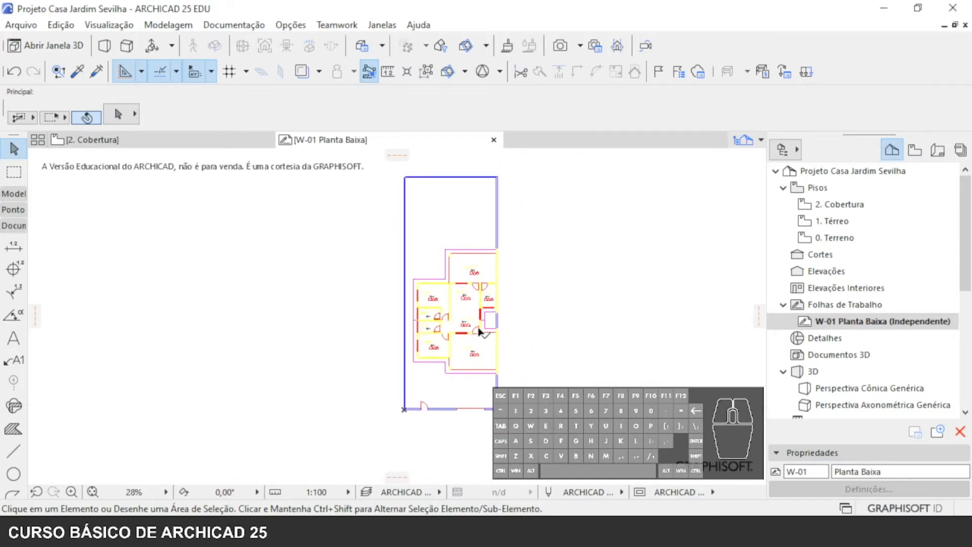
pyautogui.moveTo(471, 316); pyautogui.dragTo(469, 337, button='middle')
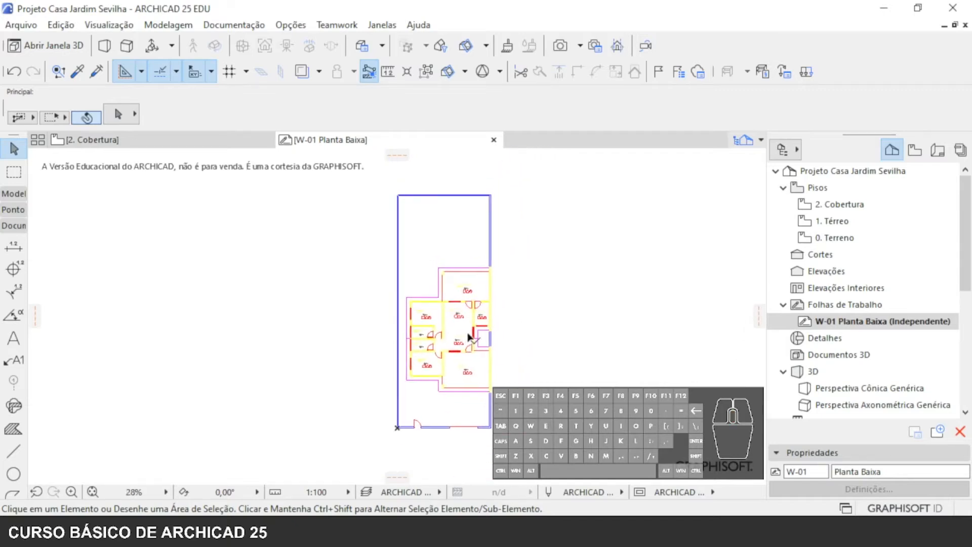
pyautogui.click(448, 403)
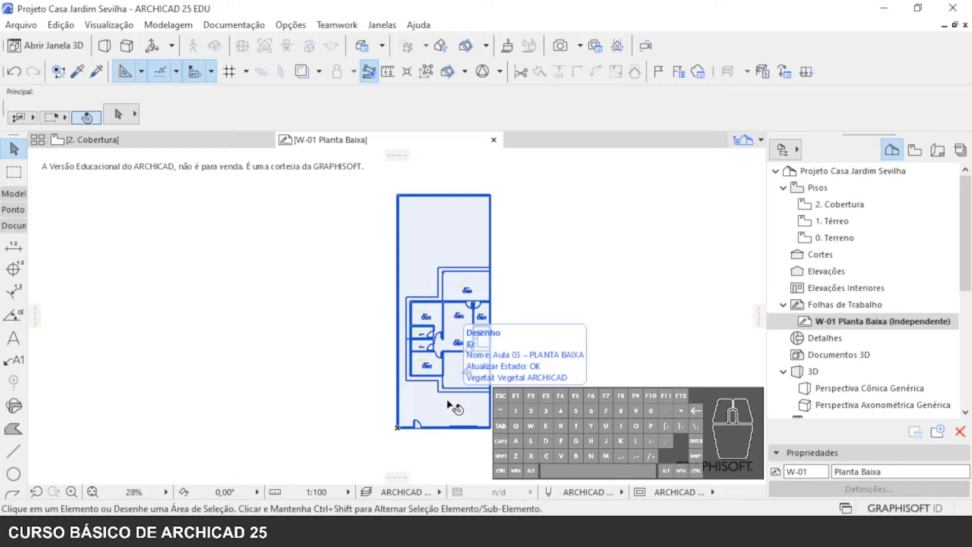
# - Create a new independent worksheet with reference ID W-02 and the name Planta de Cobertura
pyautogui.rightClick(812, 306)
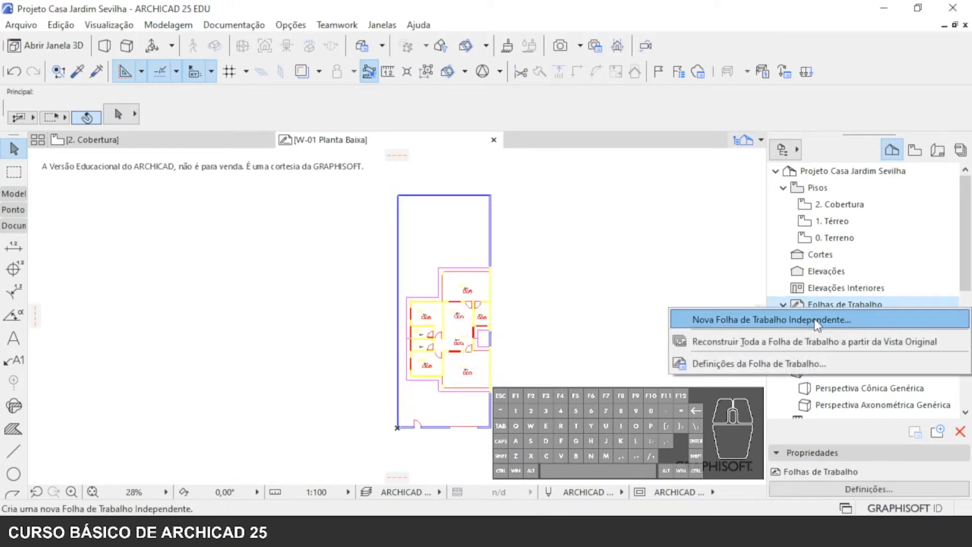
pyautogui.click(814, 319)
pyautogui.moveTo(526, 198); pyautogui.dragTo(386, 202)
pyautogui.write('P')
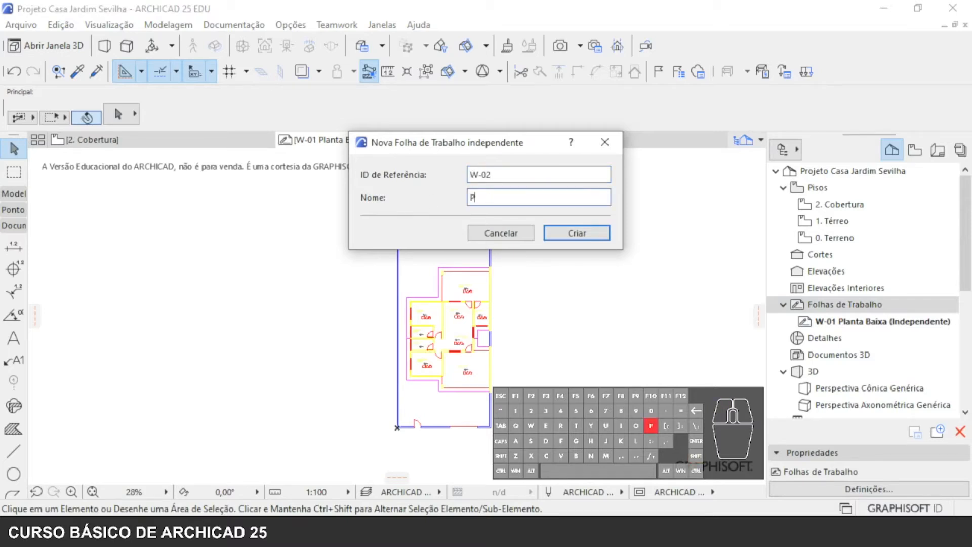
pyautogui.write('lant')
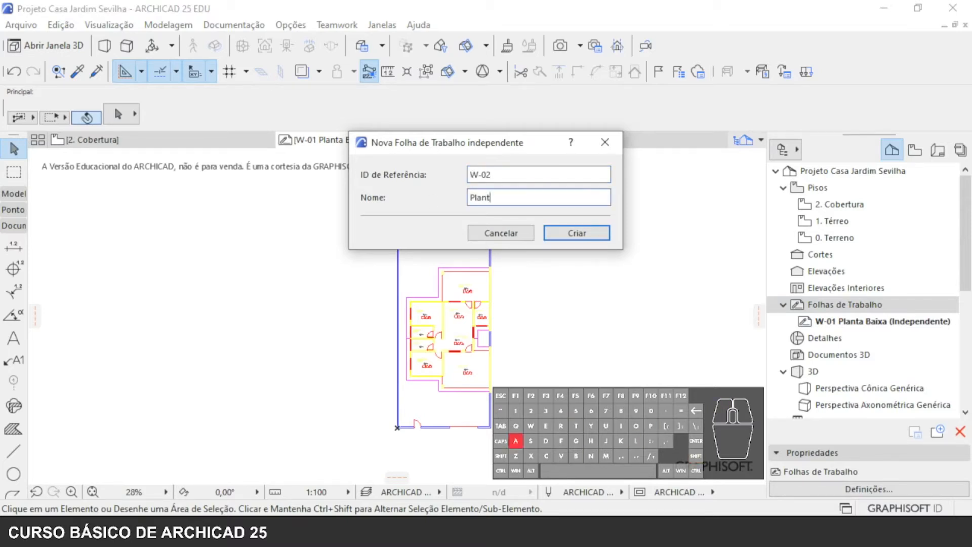
pyautogui.write('a de Cobertura')
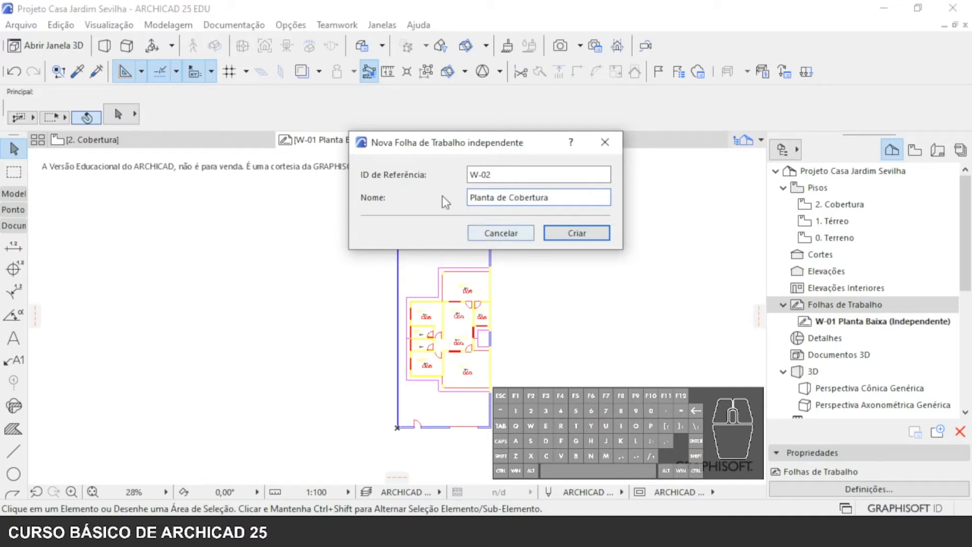
pyautogui.click(577, 233)
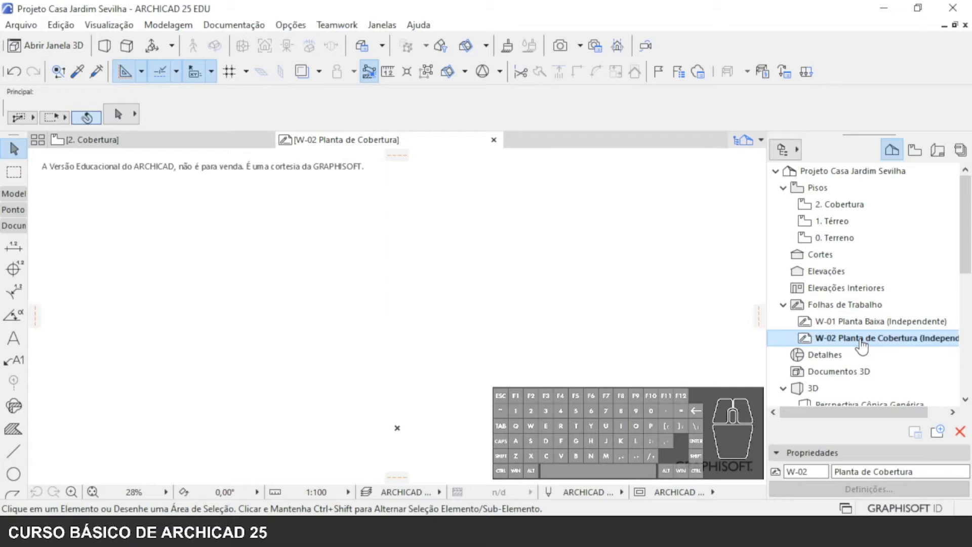
# - Place the external drawing Aula 03 – PLANTA DE COBERTURA at the worksheet's origin, with one drawing unit set to 1 metro
pyautogui.click(20, 25)
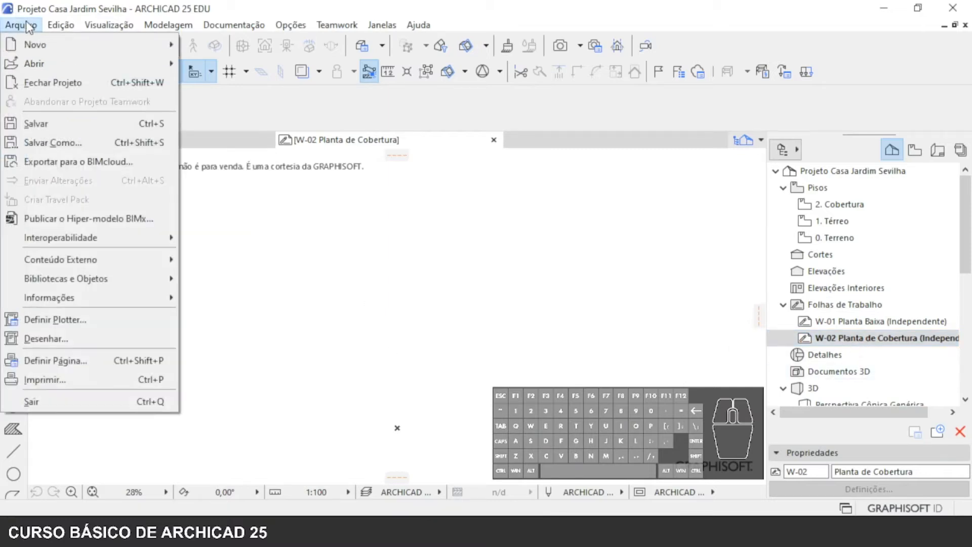
pyautogui.moveTo(81, 254)
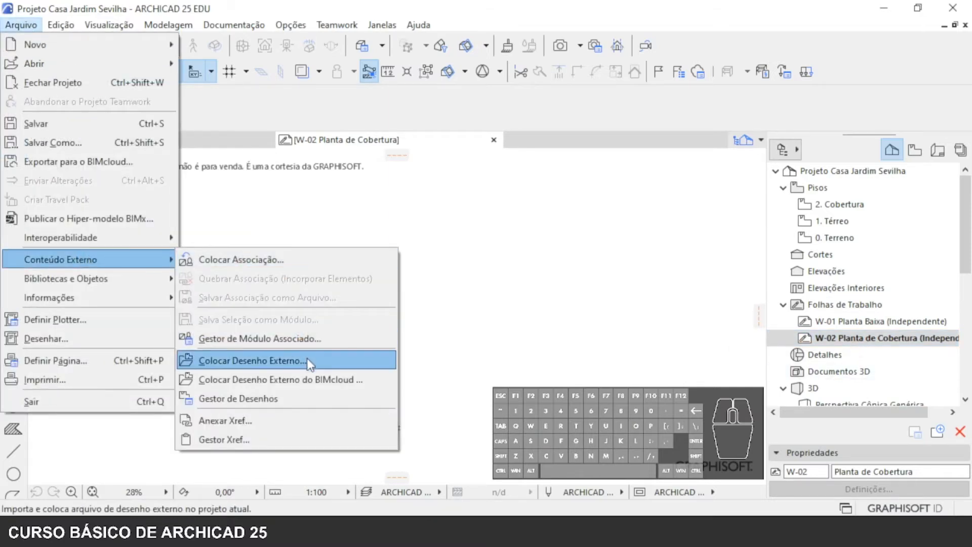
pyautogui.click(277, 360)
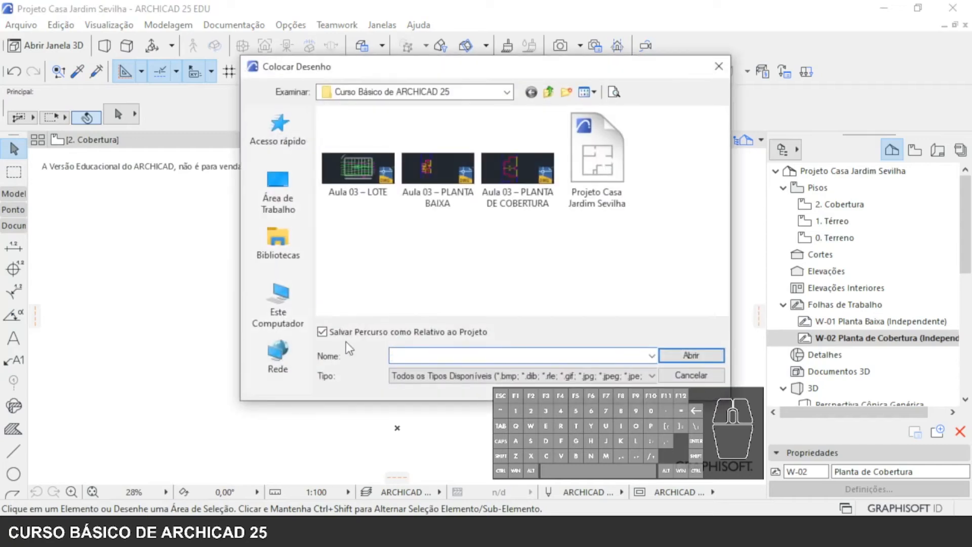
pyautogui.doubleClick(506, 187)
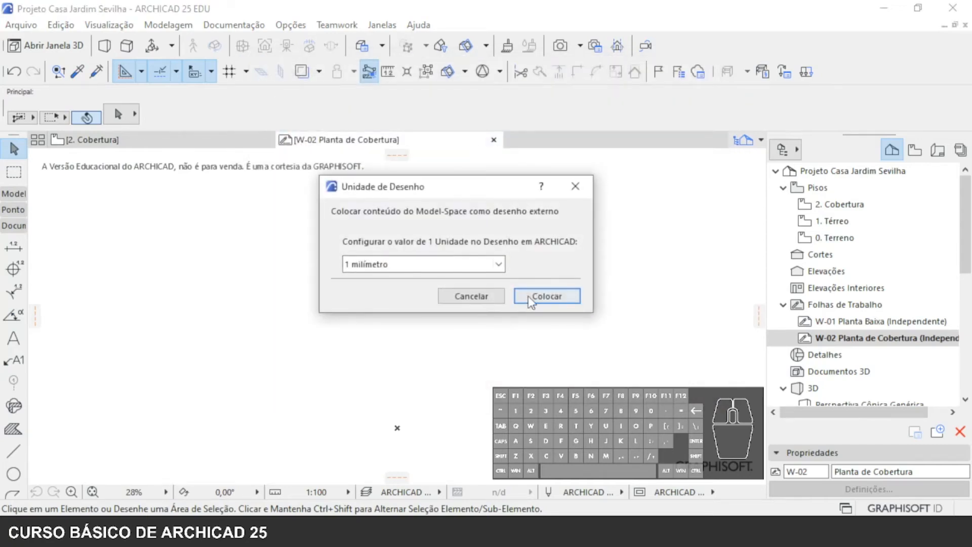
pyautogui.click(424, 266)
pyautogui.click(405, 278)
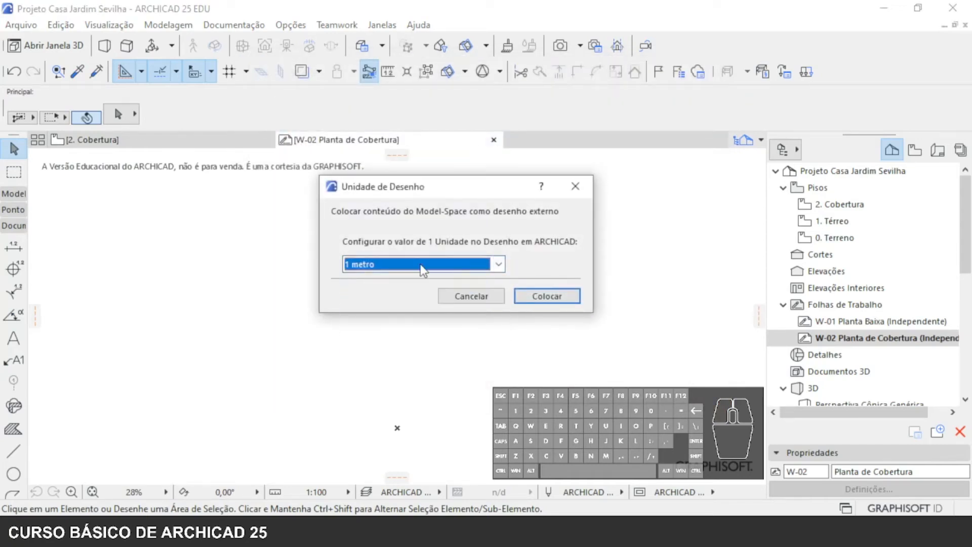
pyautogui.click(546, 298)
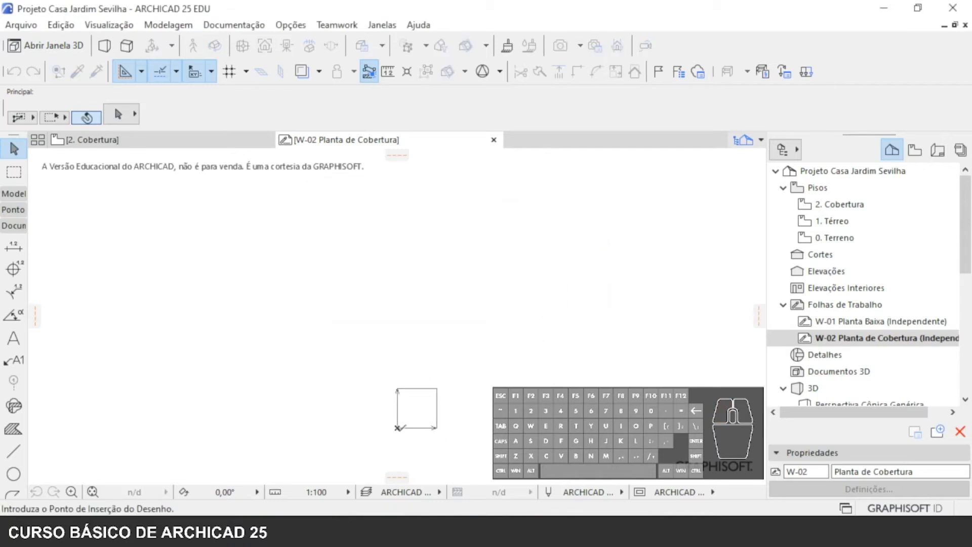
pyautogui.click(397, 428)
pyautogui.scroll(3, 388, 449)
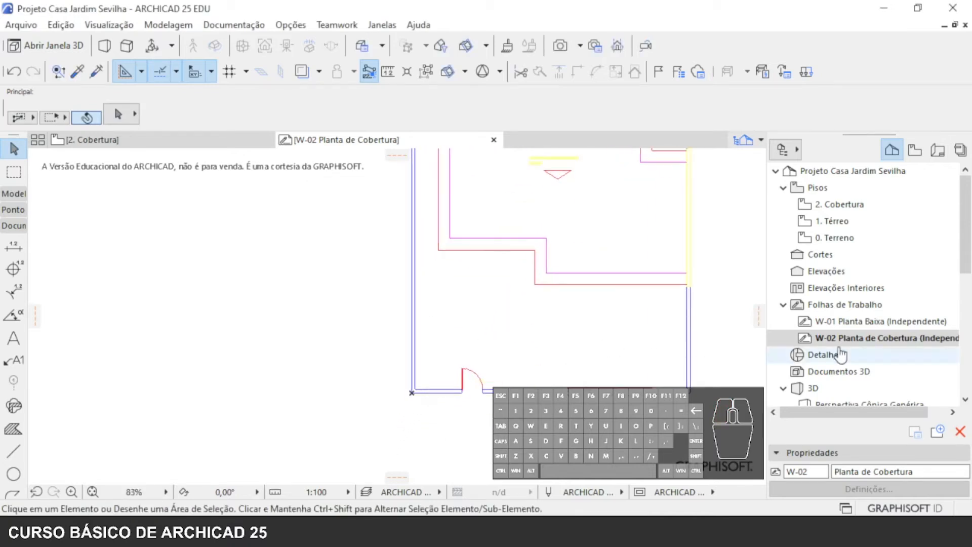
# - Compare the drawing's position at the origin in the W-01 Planta Baixa and W-02 Planta de Cobertura worksheets
pyautogui.click(862, 322)
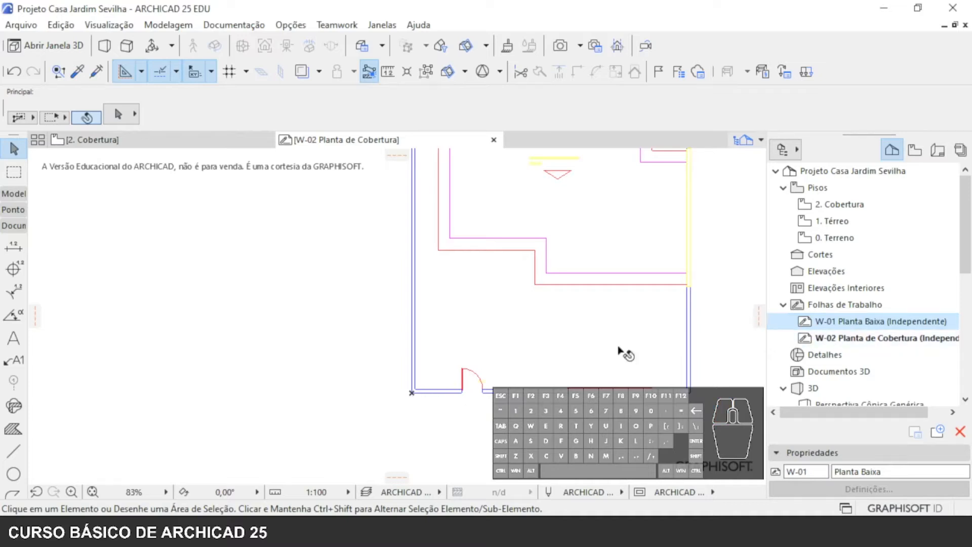
pyautogui.doubleClick(843, 323)
pyautogui.scroll(2, 393, 427)
pyautogui.scroll(5, 393, 429)
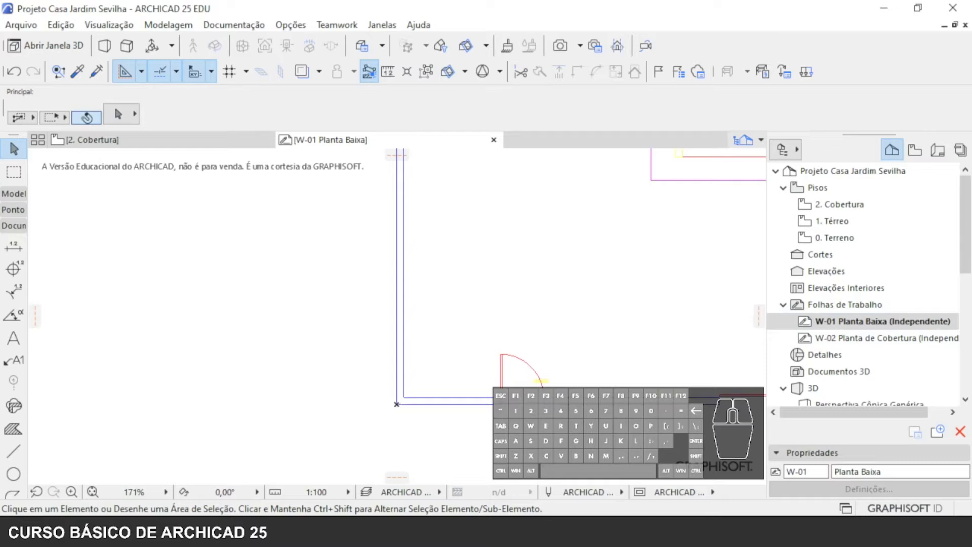
pyautogui.doubleClick(840, 338)
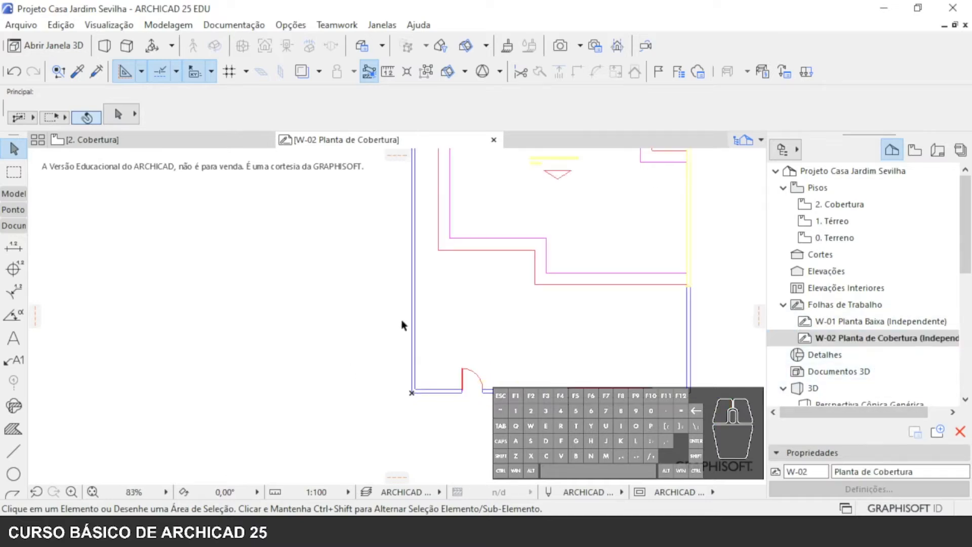
pyautogui.scroll(-4, 401, 325)
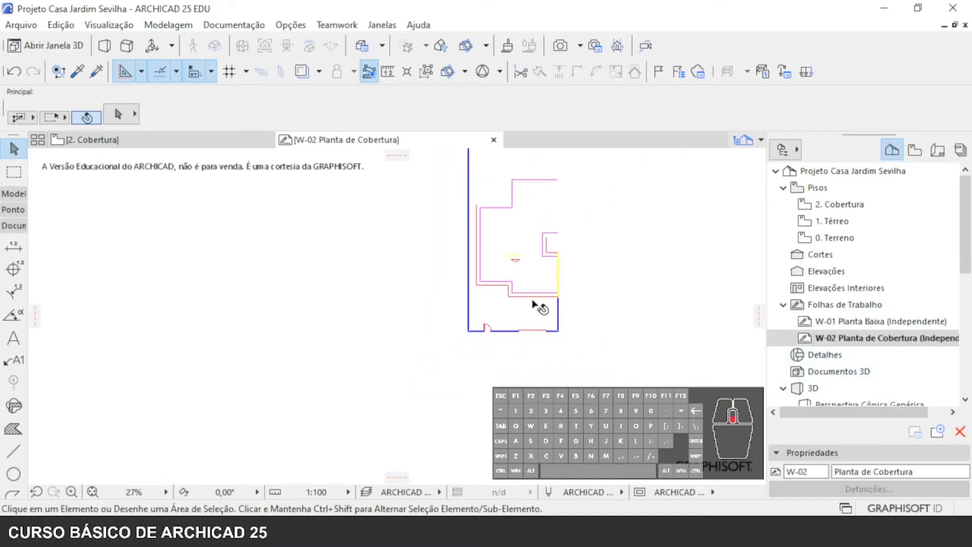
# - Create a new independent worksheet with reference ID W-03 and the name Lote
pyautogui.click(848, 306)
pyautogui.rightClick(847, 305)
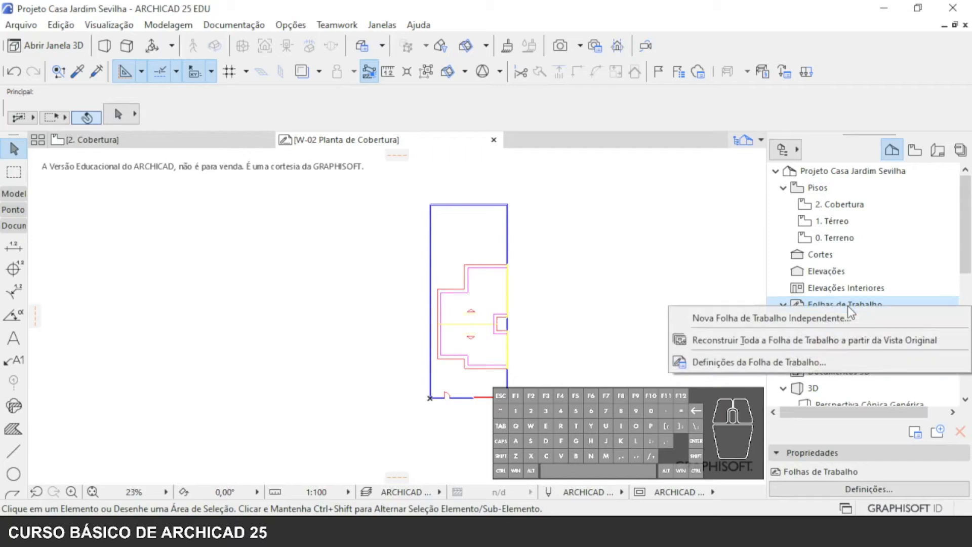
pyautogui.click(771, 317)
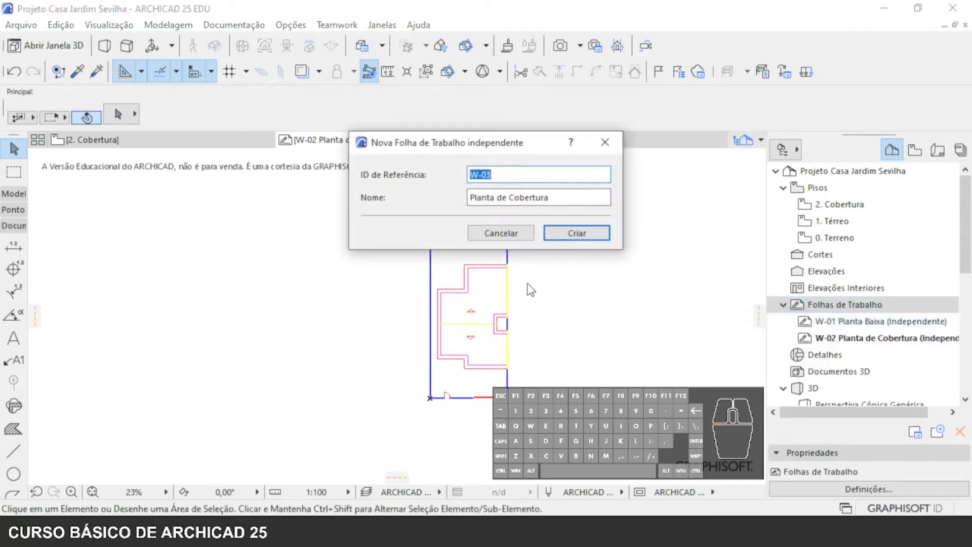
pyautogui.moveTo(549, 197); pyautogui.dragTo(474, 199)
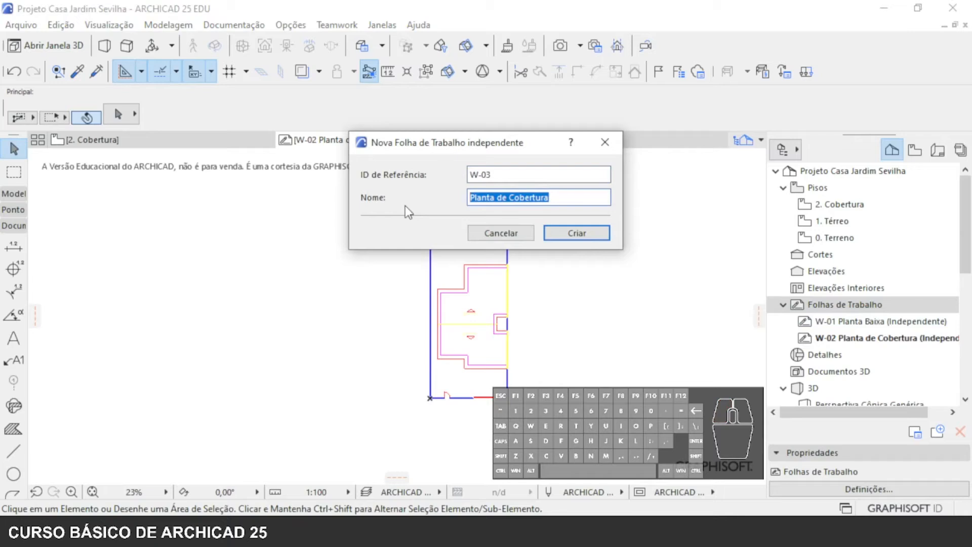
pyautogui.write('Lote')
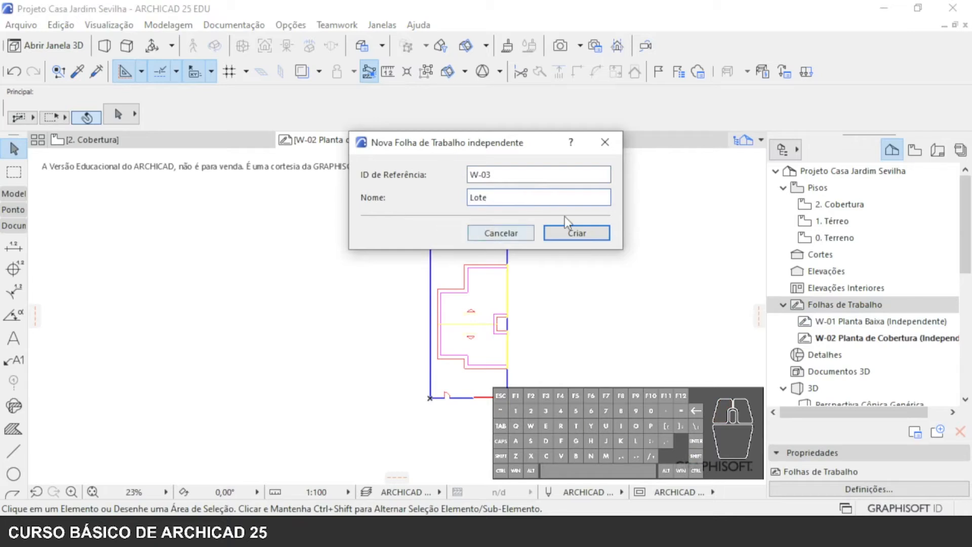
pyautogui.click(576, 233)
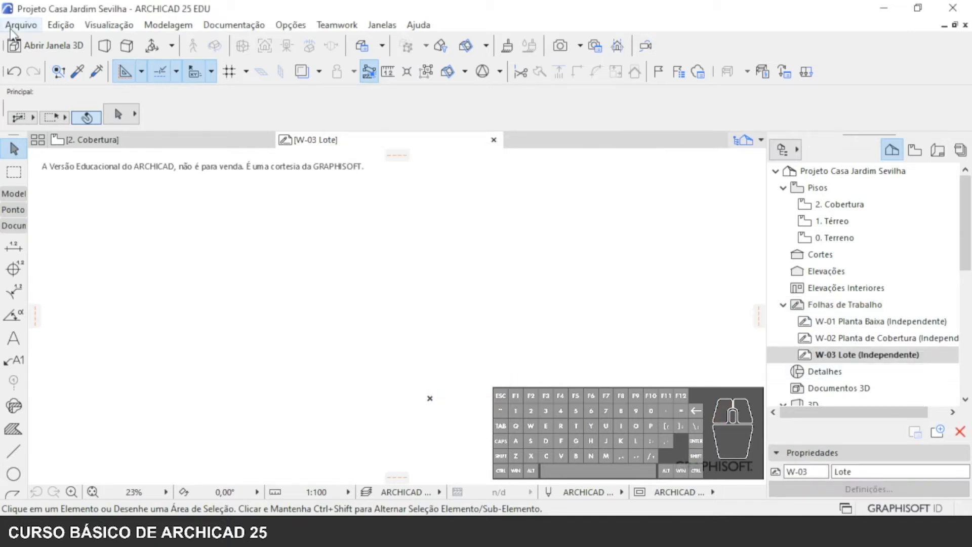
# - Place the external drawing Aula 03 – LOTE at the origin of the Lote worksheet, with one drawing unit set to 1 metro
pyautogui.click(16, 23)
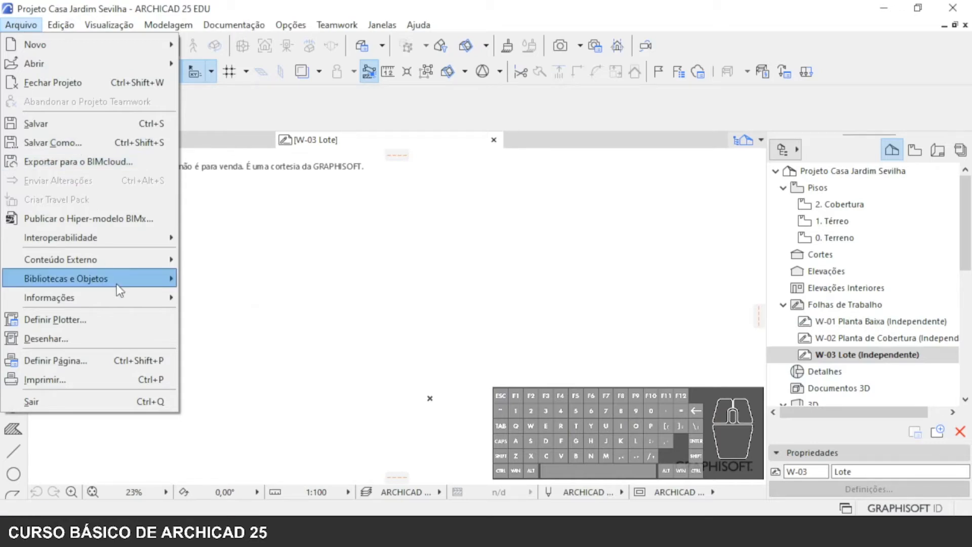
pyautogui.moveTo(126, 260)
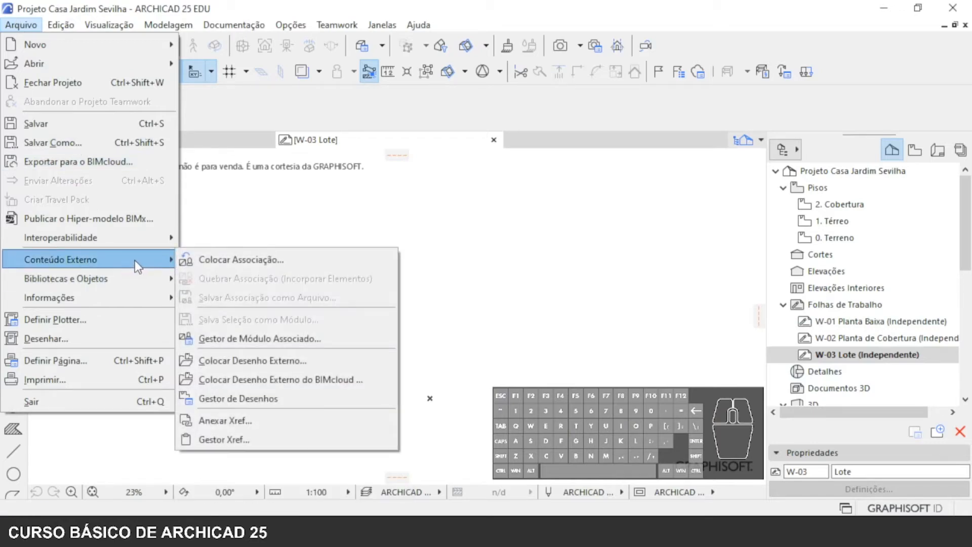
pyautogui.click(271, 356)
pyautogui.doubleClick(371, 157)
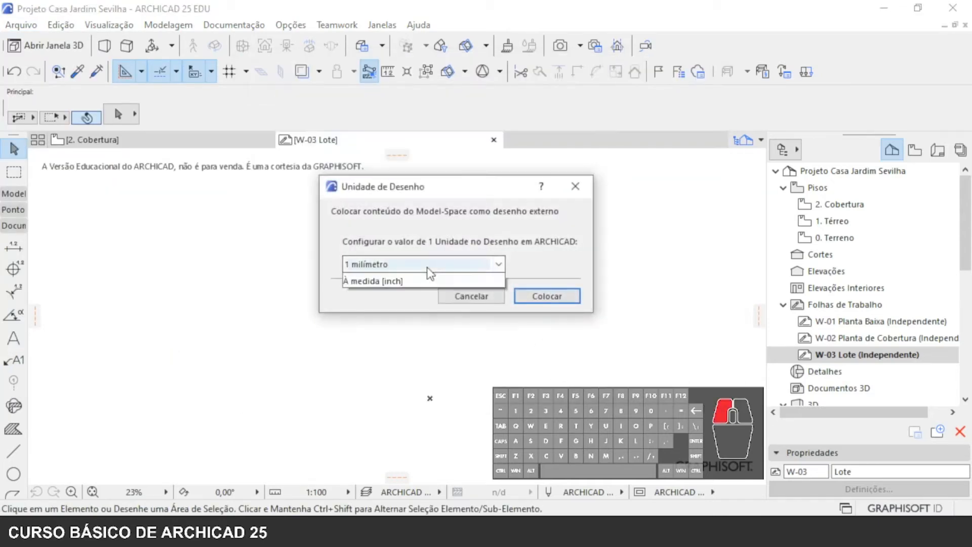
pyautogui.click(426, 264)
pyautogui.click(427, 282)
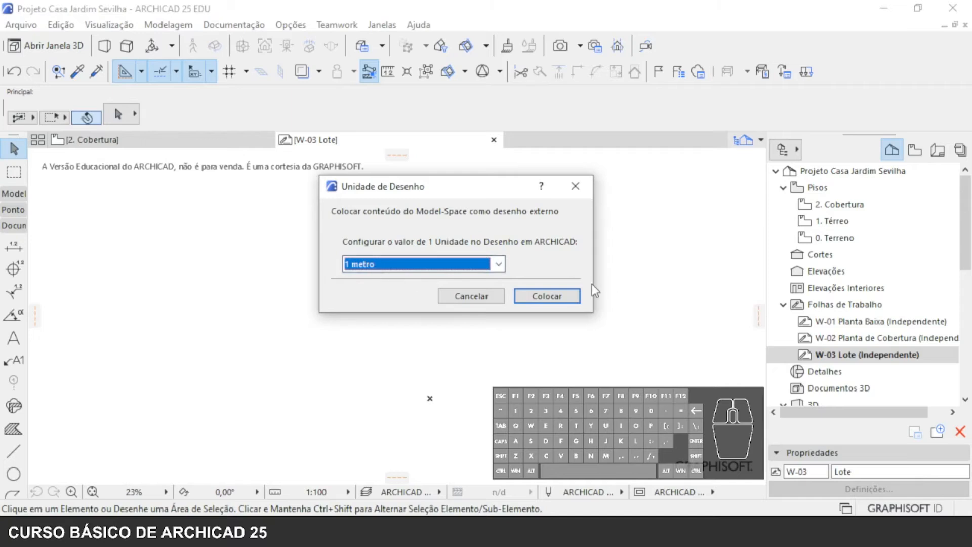
pyautogui.click(558, 295)
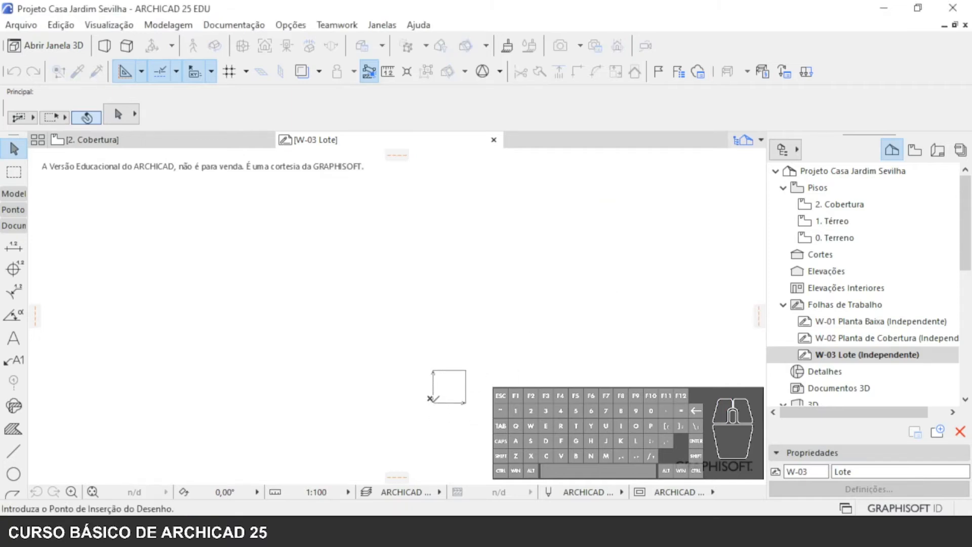
pyautogui.click(429, 374)
pyautogui.scroll(-6, 491, 365)
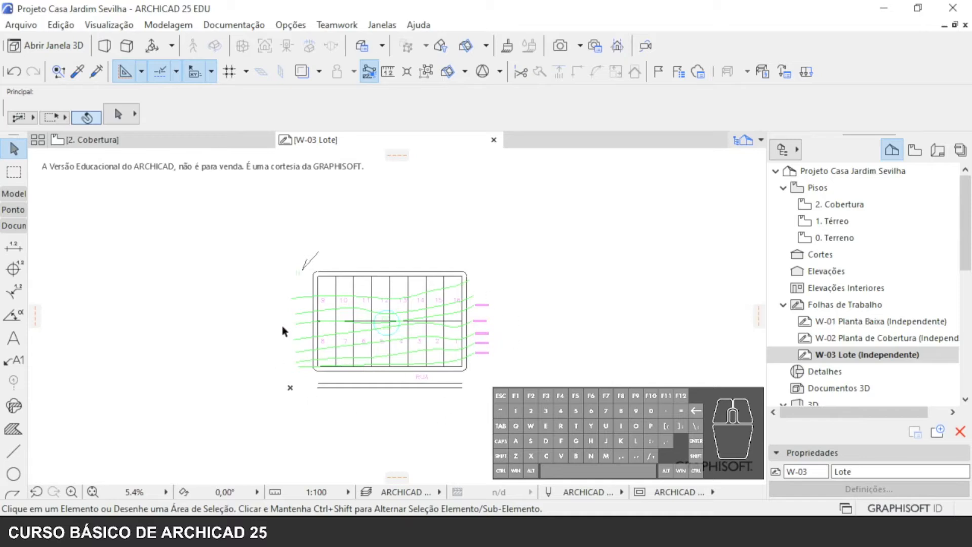
# - Move the Aula 03 – LOTE drawing so the street-side corner between lots 4 and 3 sits on the project origin
pyautogui.scroll(7, 313, 286)
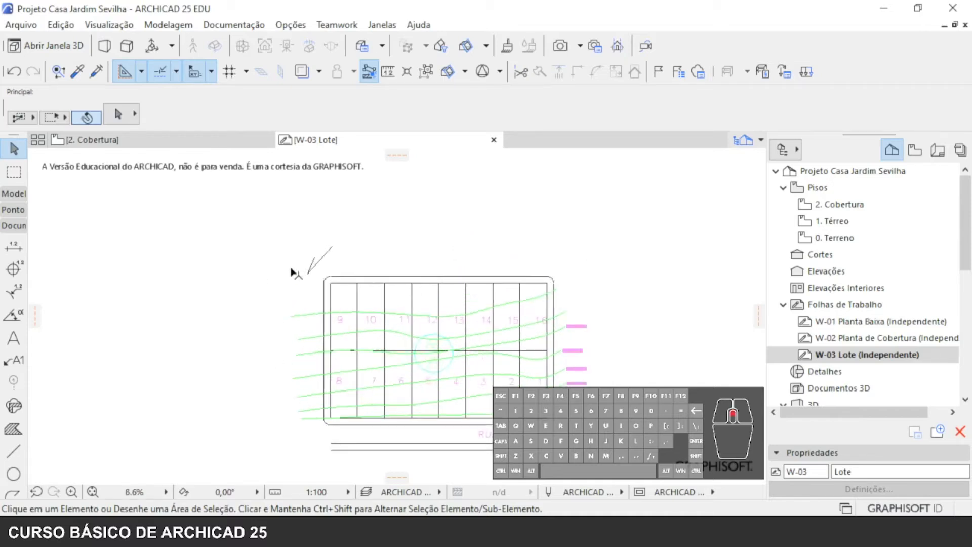
pyautogui.scroll(-4, 334, 336)
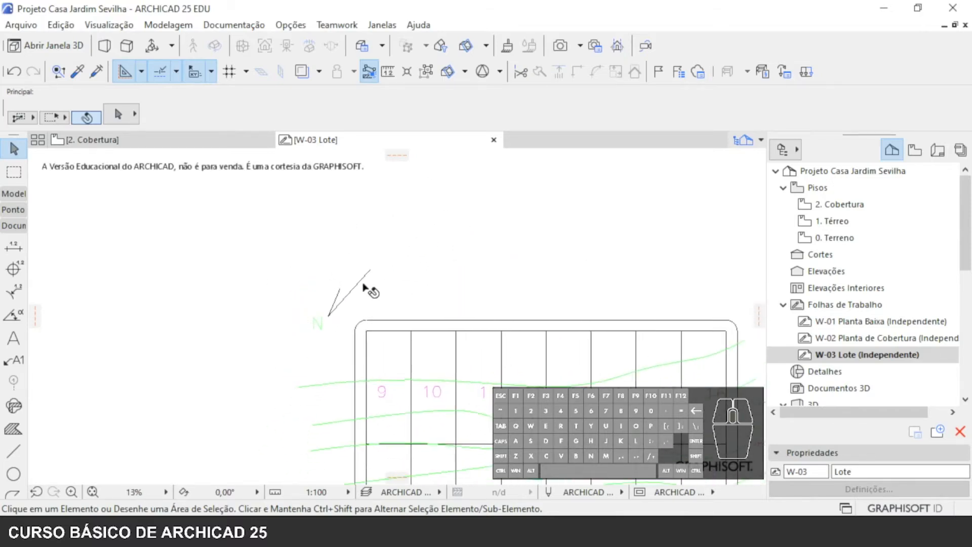
pyautogui.moveTo(563, 381); pyautogui.dragTo(449, 200, button='middle')
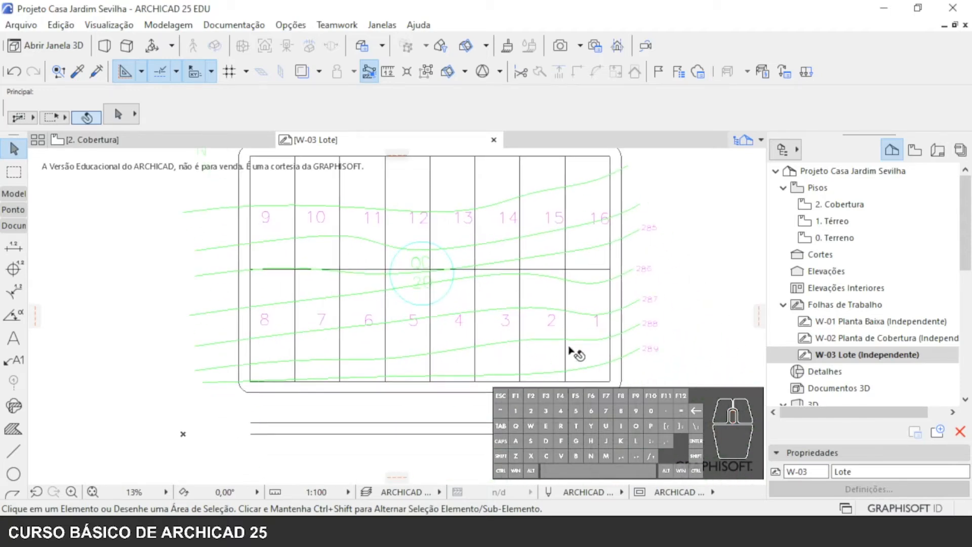
pyautogui.moveTo(522, 374)
pyautogui.click(485, 385)
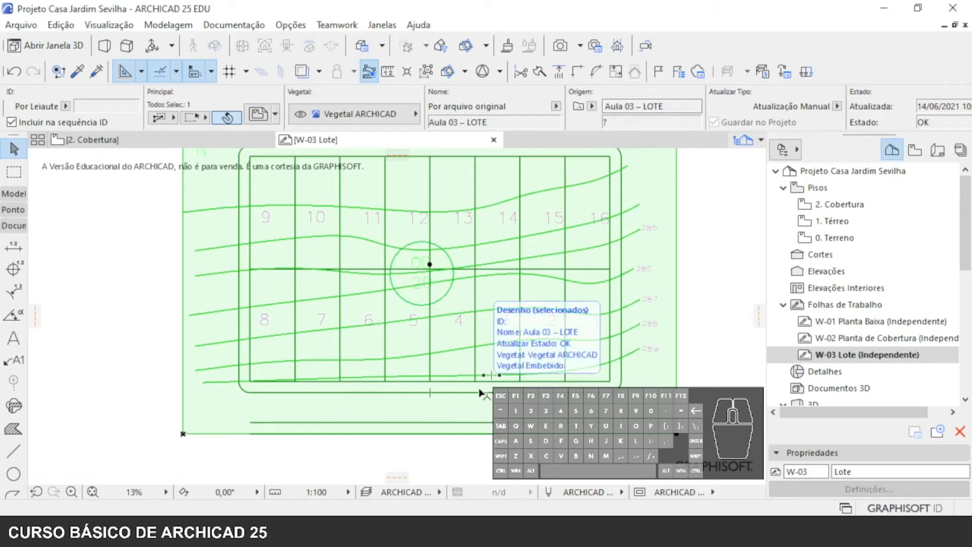
pyautogui.hotkey('ctrl', 'd')
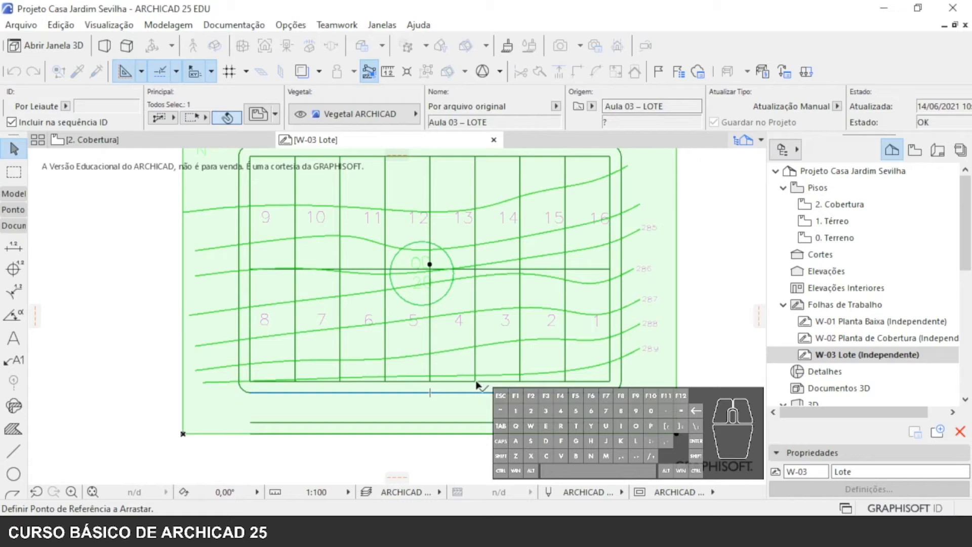
pyautogui.scroll(5, 476, 384)
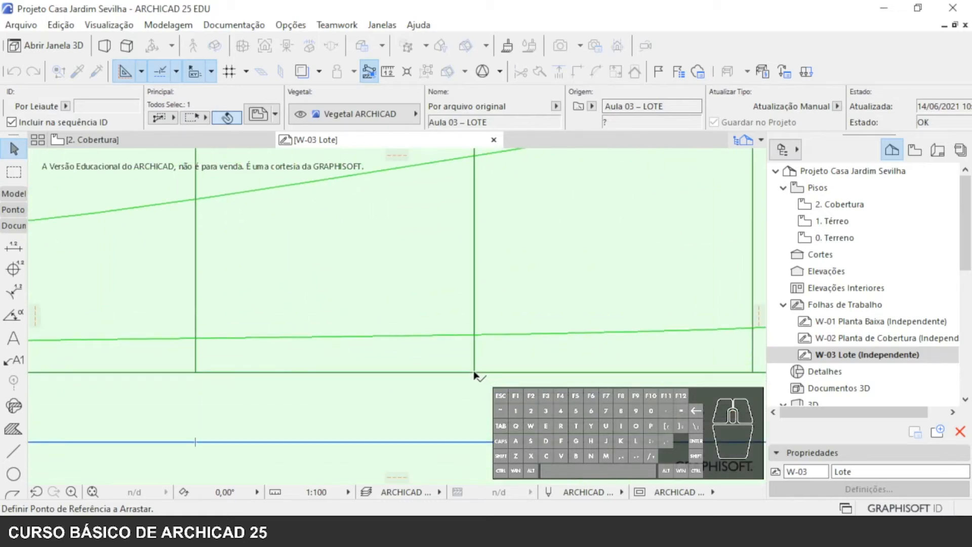
pyautogui.click(475, 372)
pyautogui.scroll(-5, 354, 393)
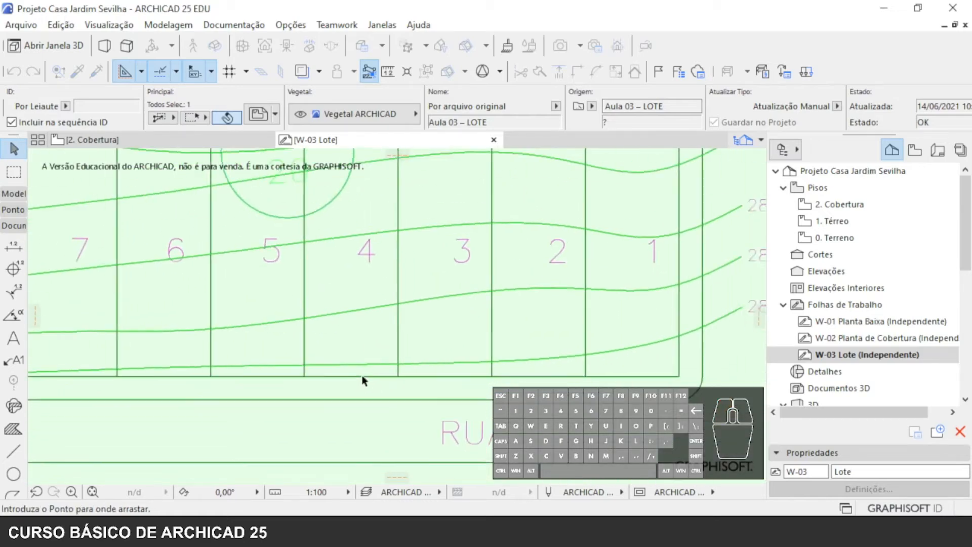
pyautogui.scroll(5, 258, 403)
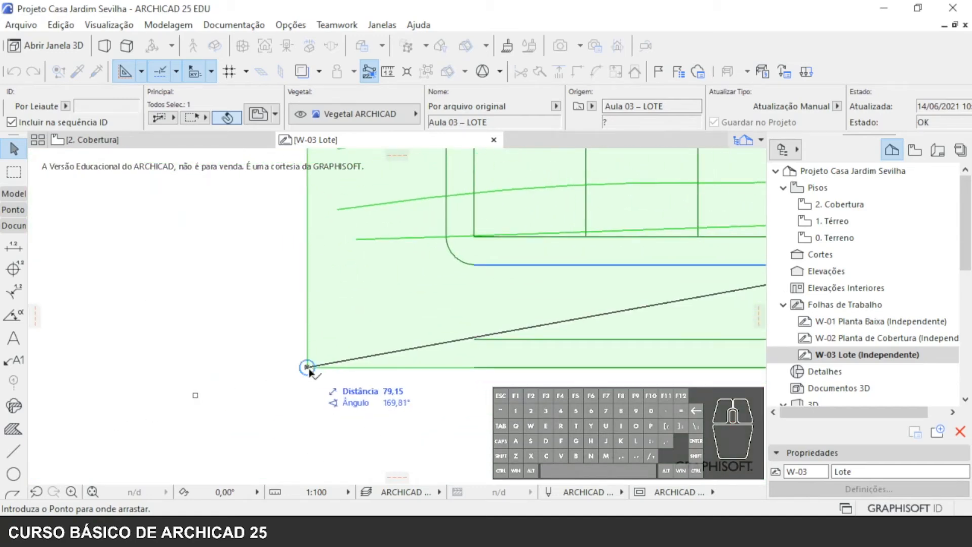
pyautogui.click(307, 367)
pyautogui.scroll(-5, 322, 377)
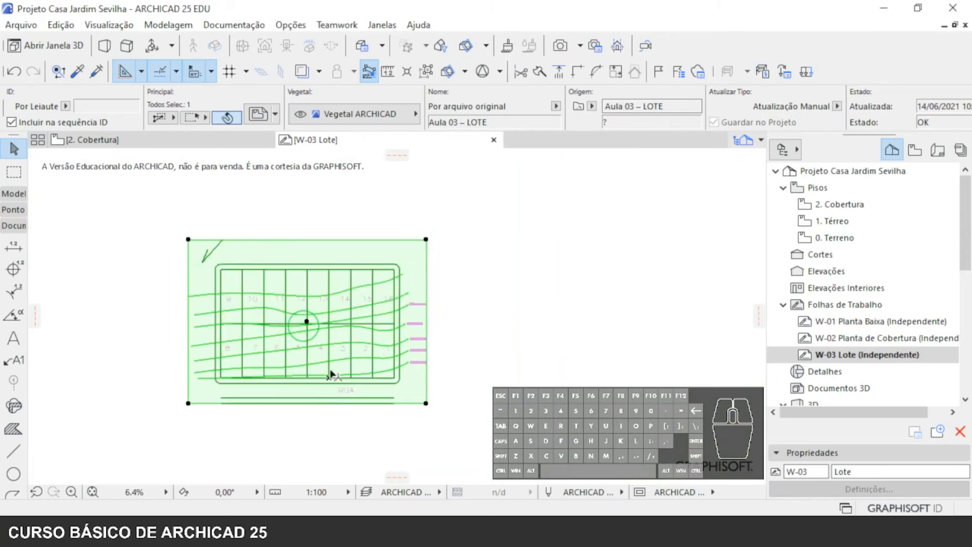
pyautogui.click(518, 361)
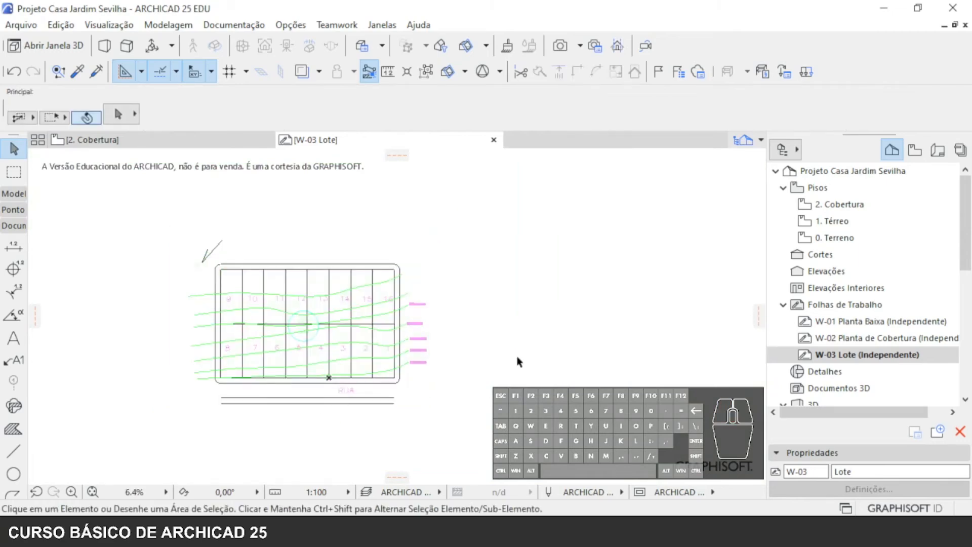
# - Examine the lots, street and contour level labels around the origin in the Lote worksheet
pyautogui.scroll(4, 332, 379)
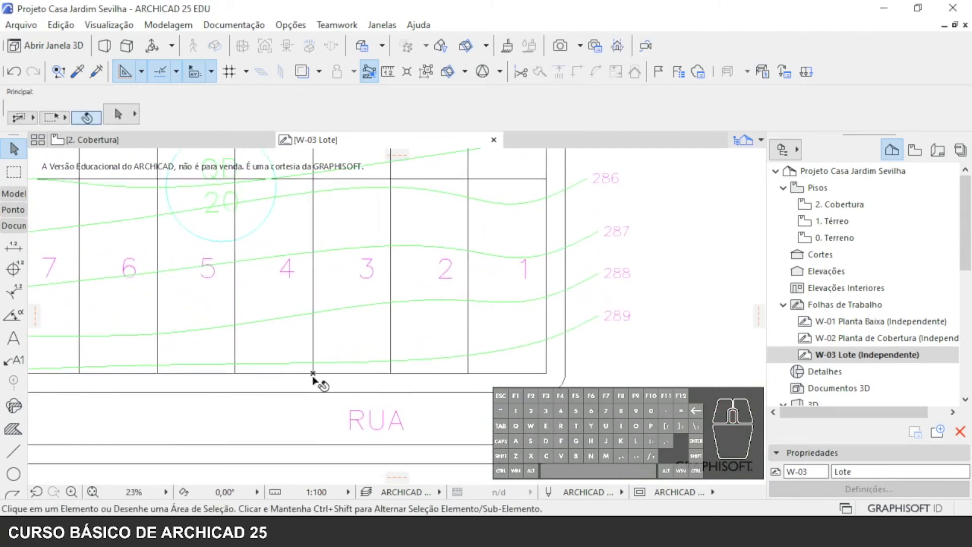
pyautogui.moveTo(663, 323); pyautogui.dragTo(607, 378, button='middle')
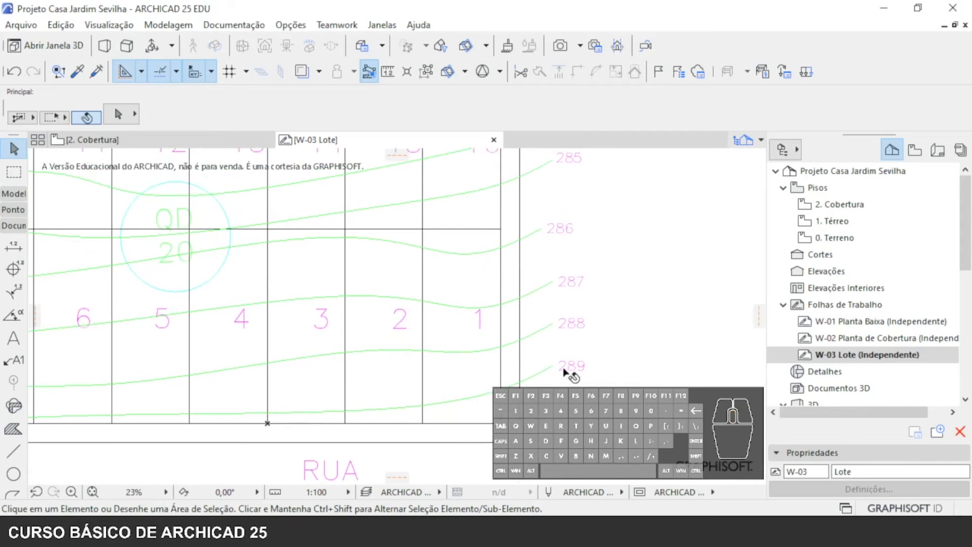
pyautogui.moveTo(568, 376); pyautogui.dragTo(541, 335, button='middle')
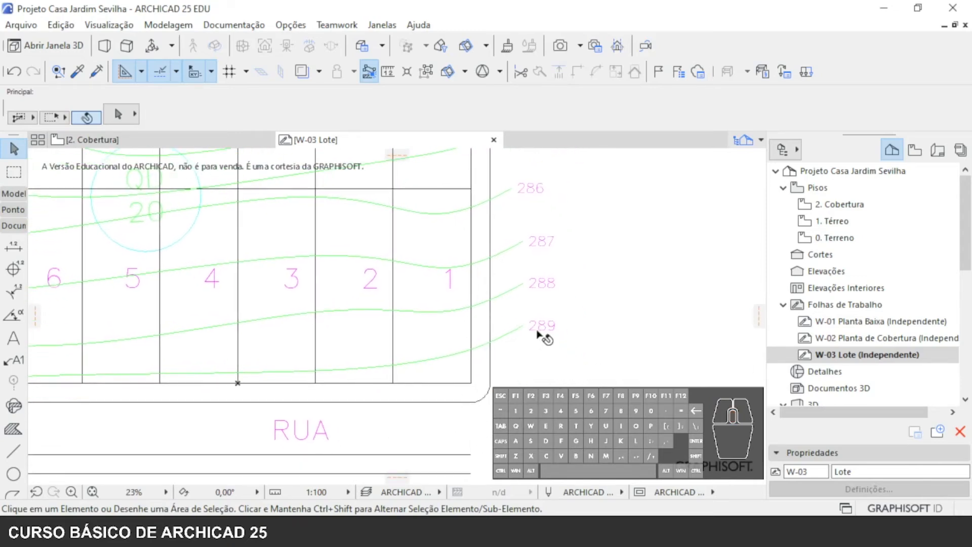
pyautogui.click(533, 335)
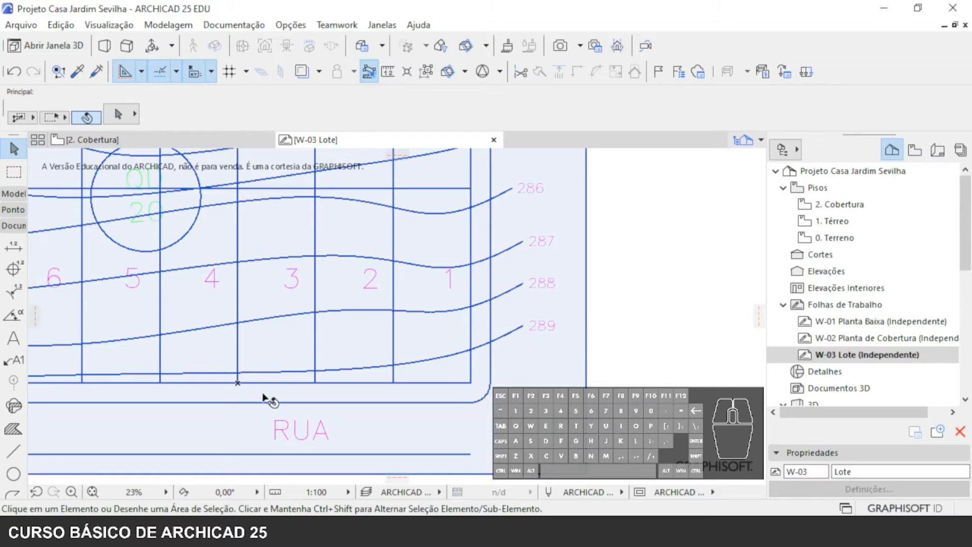
pyautogui.moveTo(262, 394); pyautogui.dragTo(327, 350, button='middle')
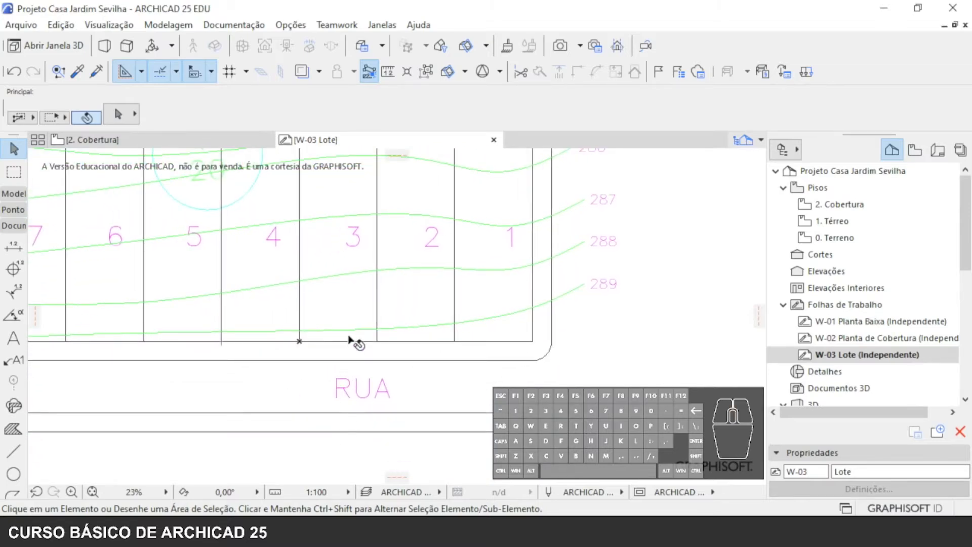
pyautogui.moveTo(352, 311); pyautogui.dragTo(324, 441, button='middle')
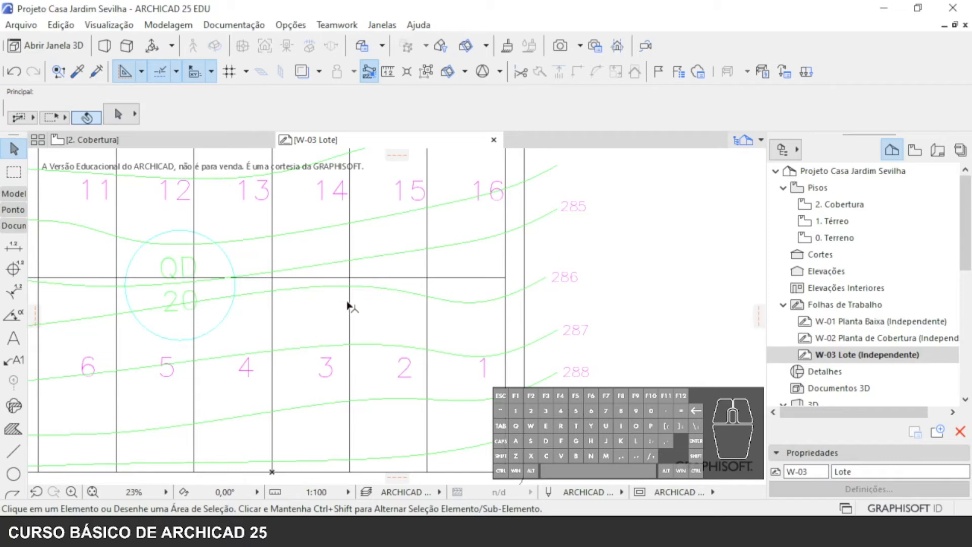
pyautogui.scroll(-1, 329, 314)
pyautogui.moveTo(333, 387); pyautogui.dragTo(336, 191, button='middle')
pyautogui.scroll(-2, 345, 273)
pyautogui.moveTo(348, 277); pyautogui.dragTo(461, 388, button='middle')
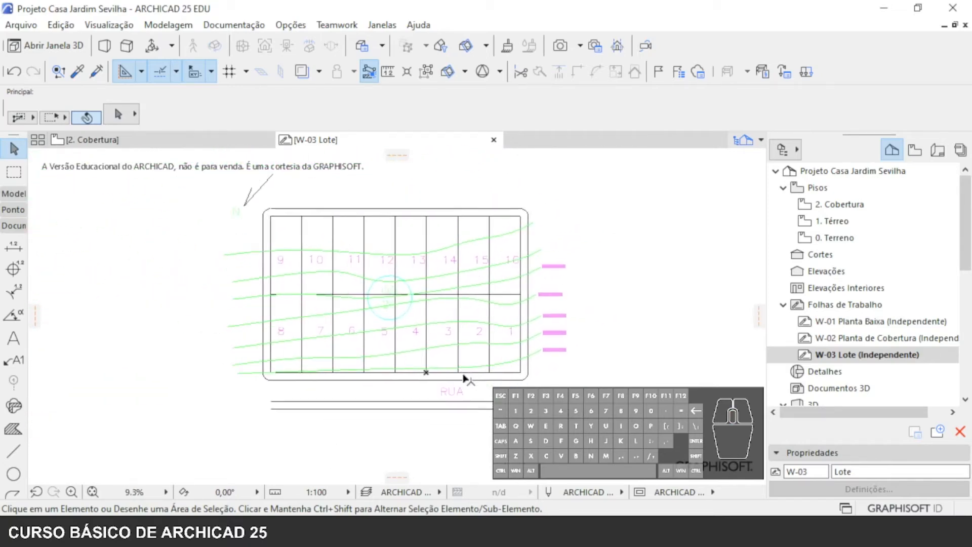
# - Compare the drawings in the W-01 Planta Baixa, W-02 Planta de Cobertura and W-03 Lote worksheets
pyautogui.doubleClick(856, 322)
pyautogui.doubleClick(870, 338)
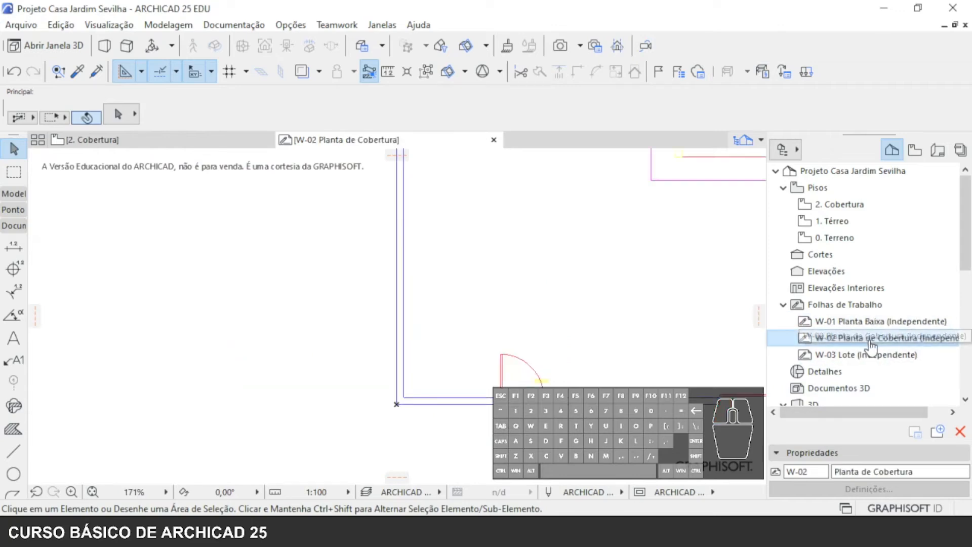
pyautogui.doubleClick(867, 354)
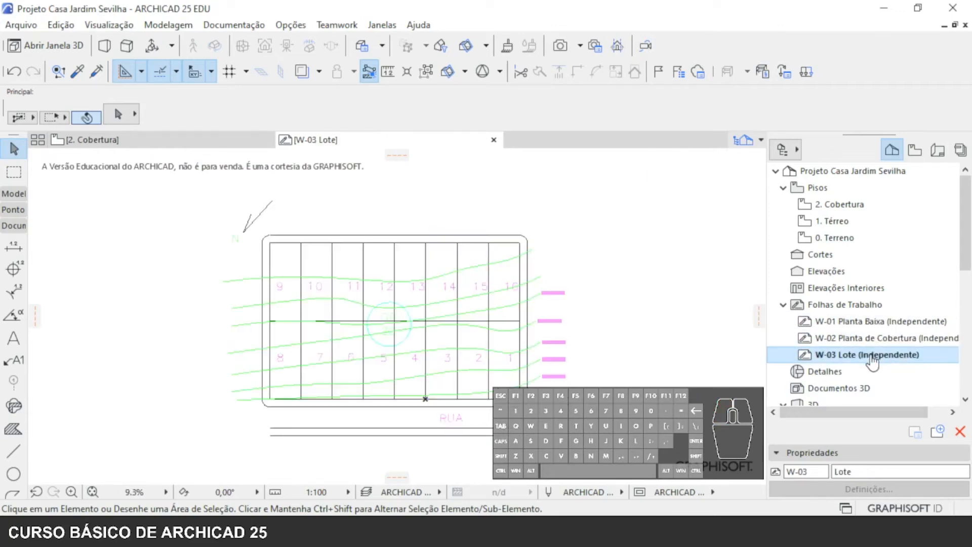
pyautogui.doubleClick(930, 323)
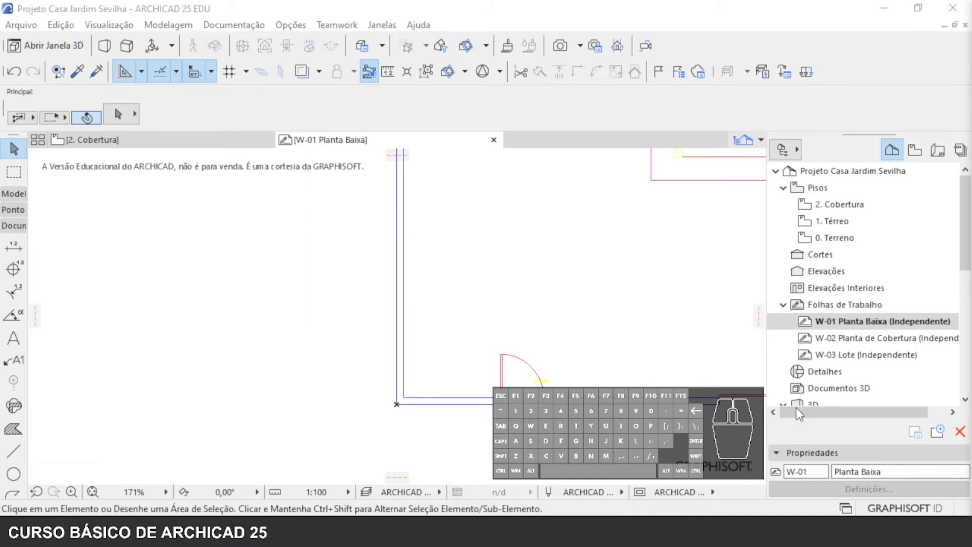
pyautogui.click(864, 308)
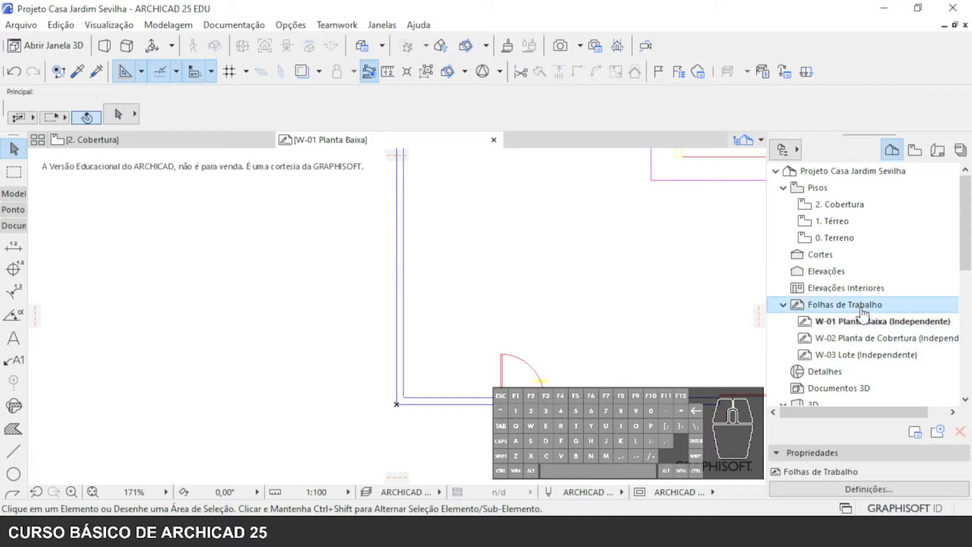
pyautogui.doubleClick(865, 308)
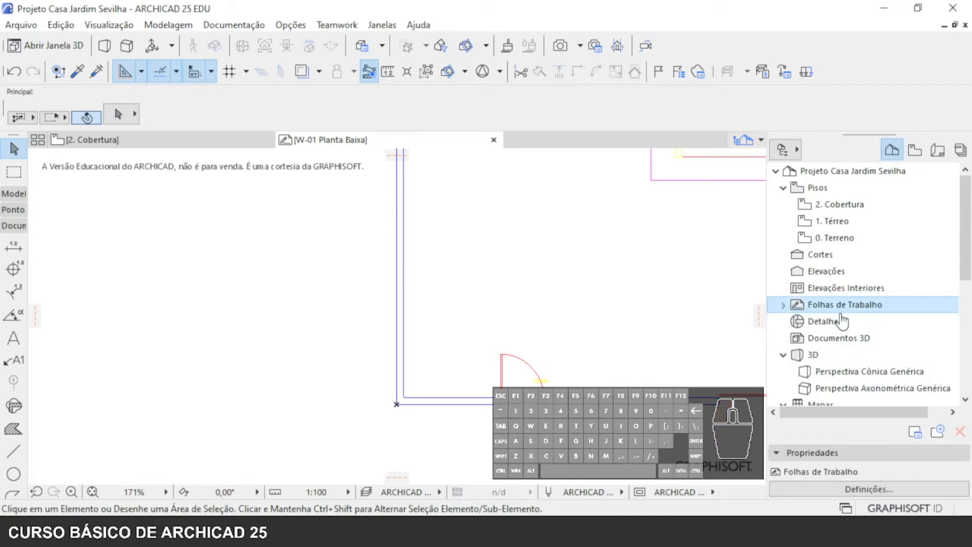
pyautogui.click(783, 304)
pyautogui.click(842, 337)
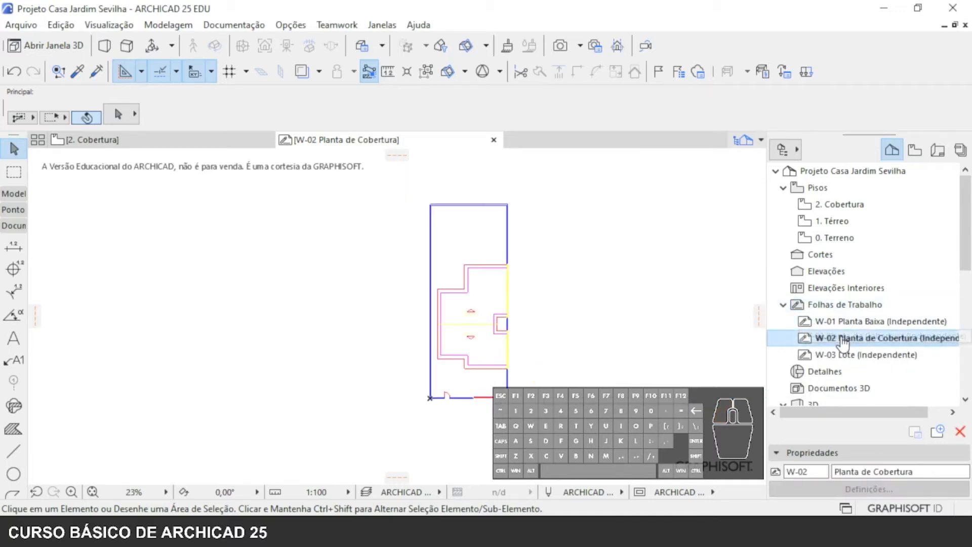
pyautogui.doubleClick(851, 355)
pyautogui.doubleClick(860, 321)
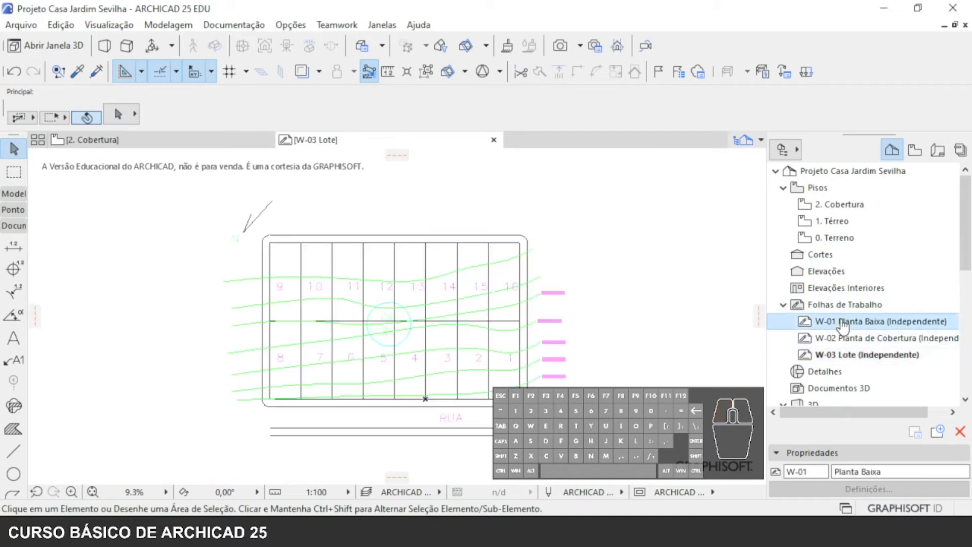
# - Open the 0. Terreno storey and turn on its trace reference (Rastreamento)
pyautogui.doubleClick(835, 238)
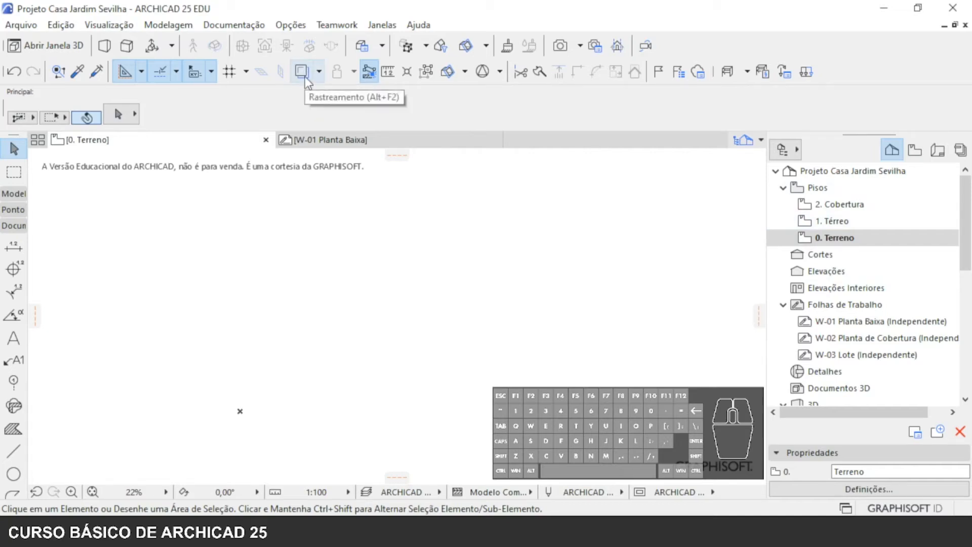
pyautogui.hotkey('alt', 'F2')
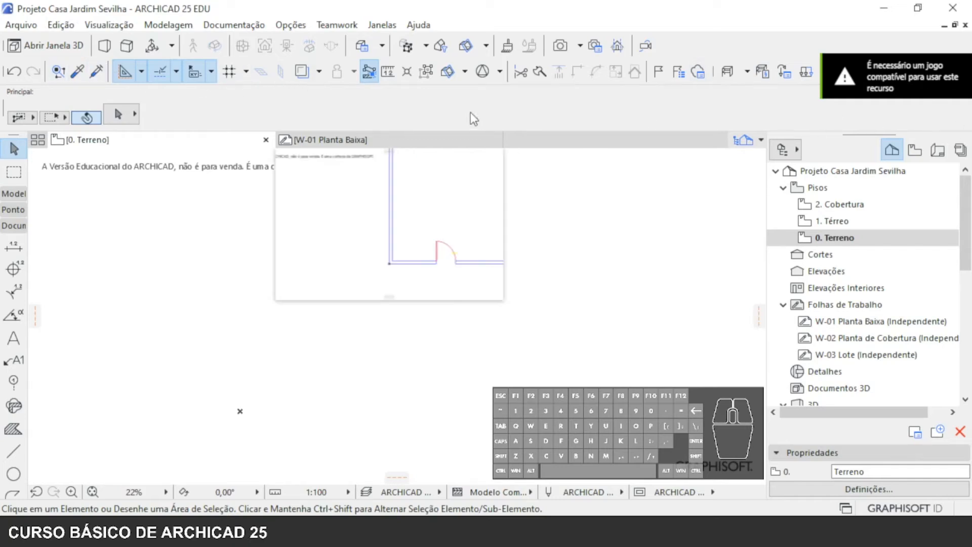
pyautogui.click(301, 72)
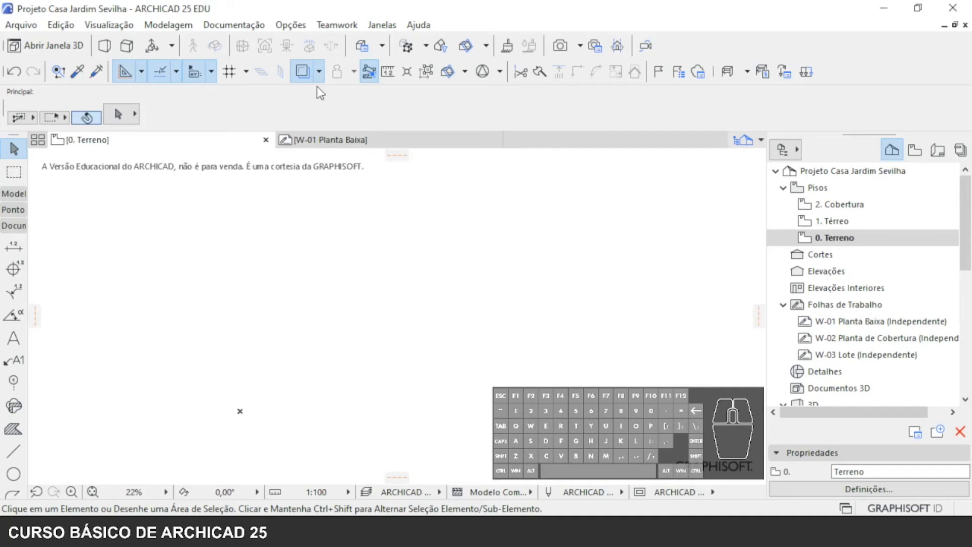
# - Show the Rastreamento & Referência palette and place it beside the origin over the 0. Terreno plan
pyautogui.click(319, 72)
pyautogui.click(299, 73)
pyautogui.click(319, 75)
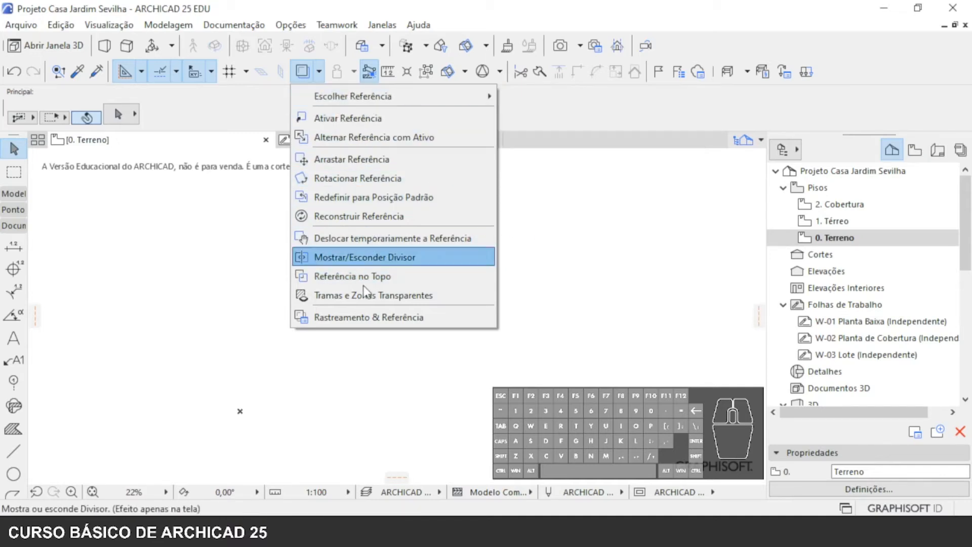
pyautogui.click(400, 317)
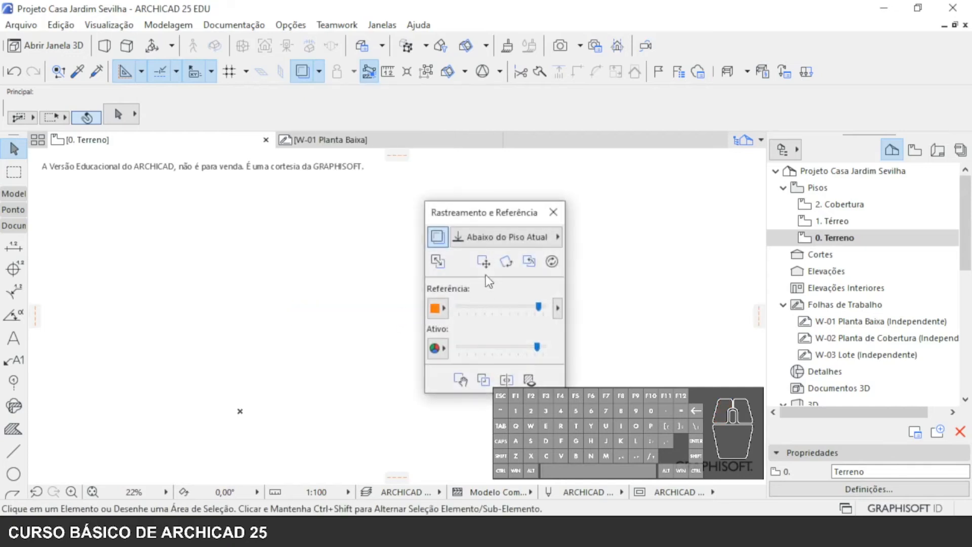
pyautogui.moveTo(477, 211); pyautogui.dragTo(152, 193)
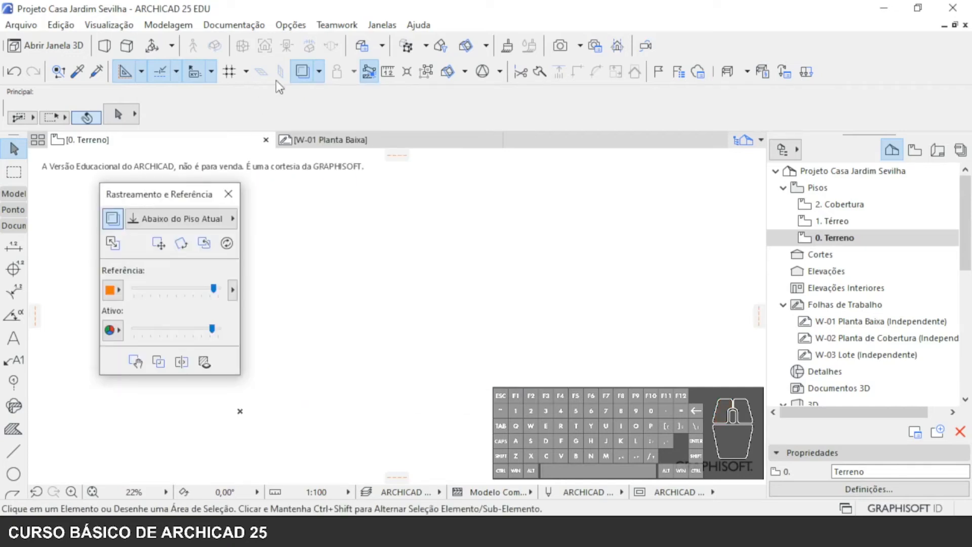
pyautogui.click(319, 72)
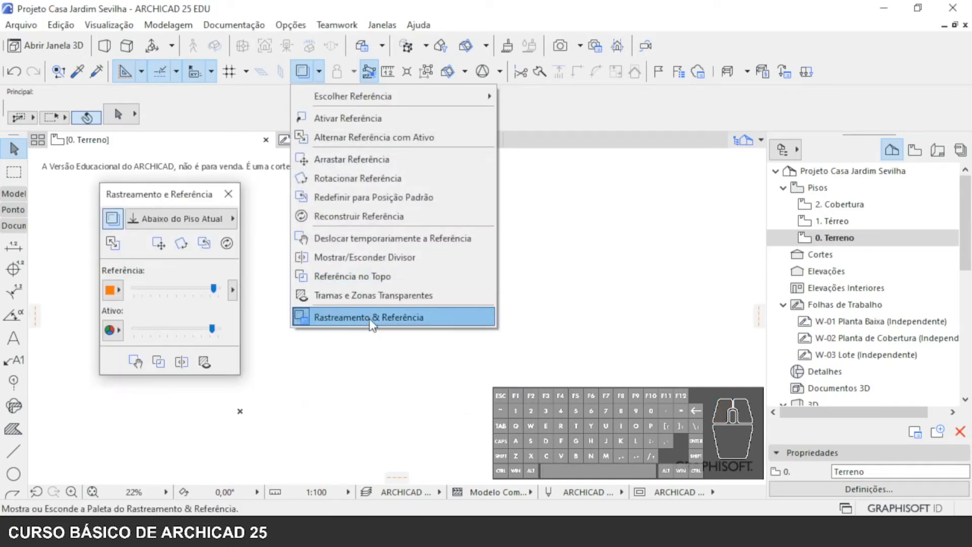
pyautogui.click(159, 186)
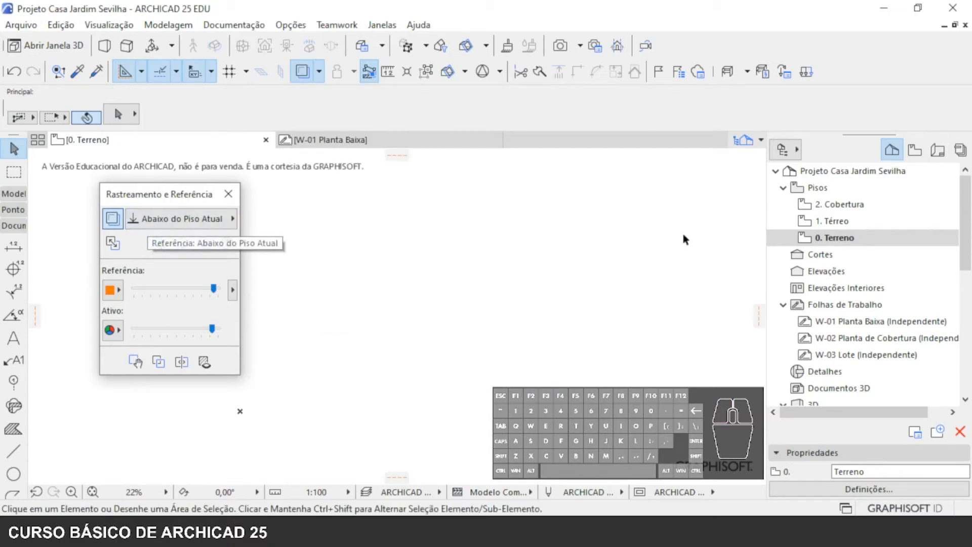
pyautogui.click(847, 242)
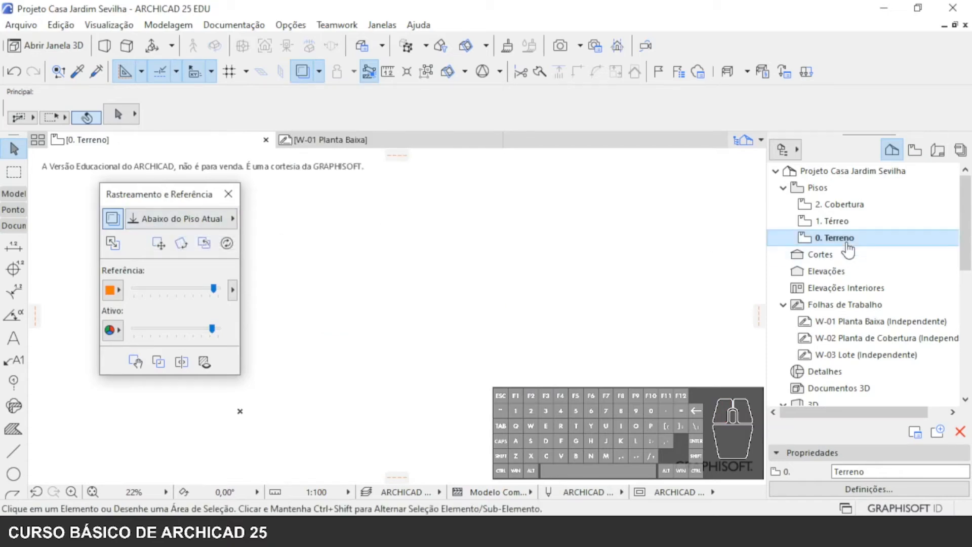
# - Raise the trace reference's intensity and set its uniform colour to purple (R:128 G:0 B:128)
pyautogui.moveTo(213, 288)
pyautogui.mouseDown()
pyautogui.moveTo(134, 288)
pyautogui.moveTo(213, 288)
pyautogui.mouseUp()
pyautogui.click(112, 290)
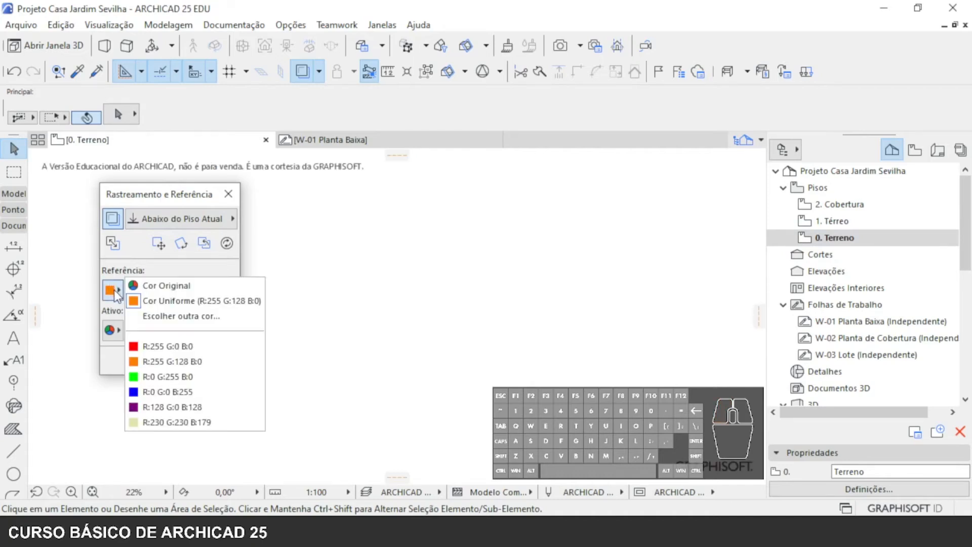
pyautogui.click(160, 407)
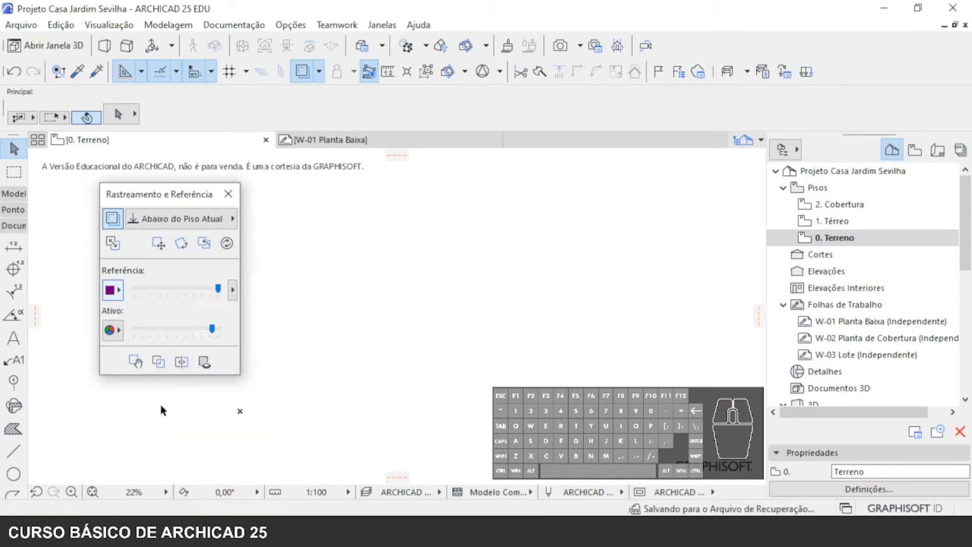
# - Set the trace reference's uniform colour to R:255 G:0 B:0 and show the W-03 Lote worksheet as trace reference on 0. Terreno
pyautogui.click(121, 290)
pyautogui.click(165, 345)
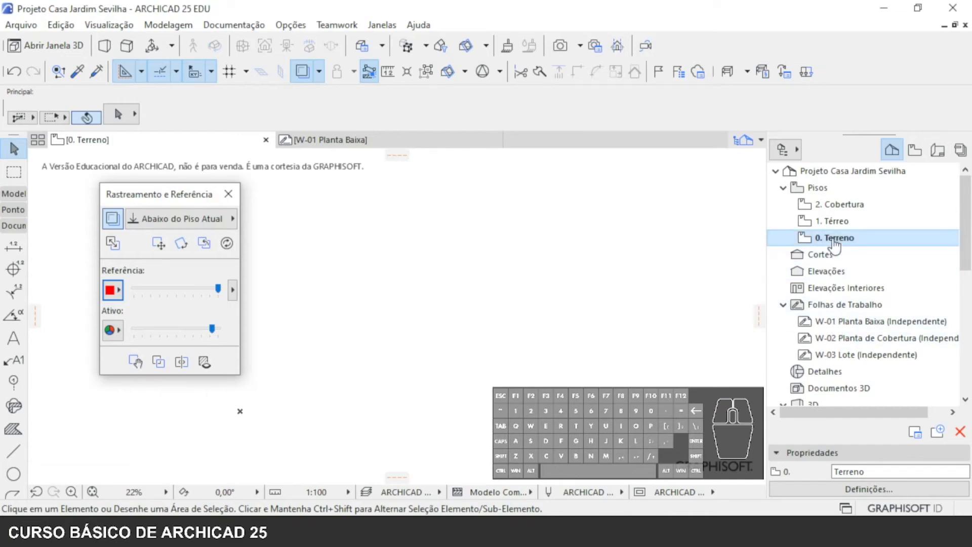
pyautogui.rightClick(843, 356)
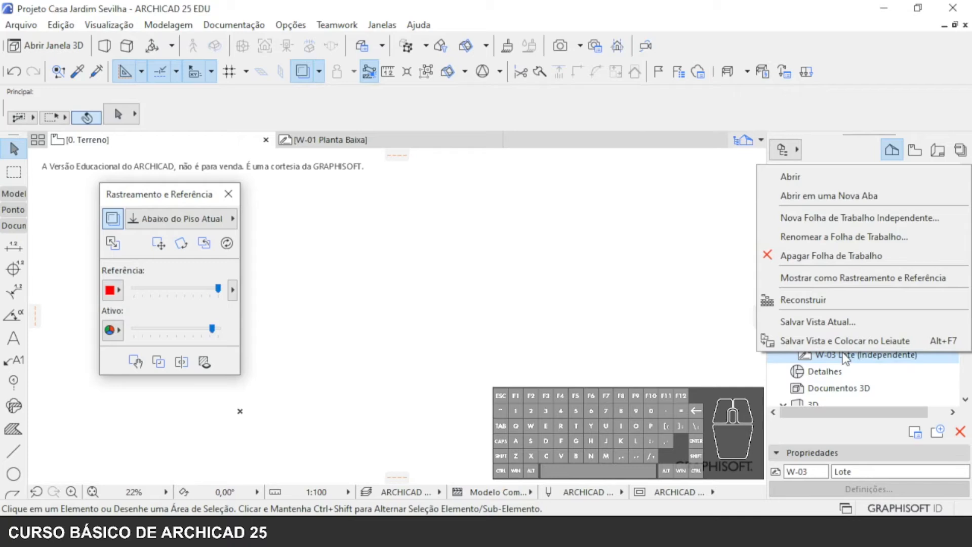
pyautogui.click(836, 278)
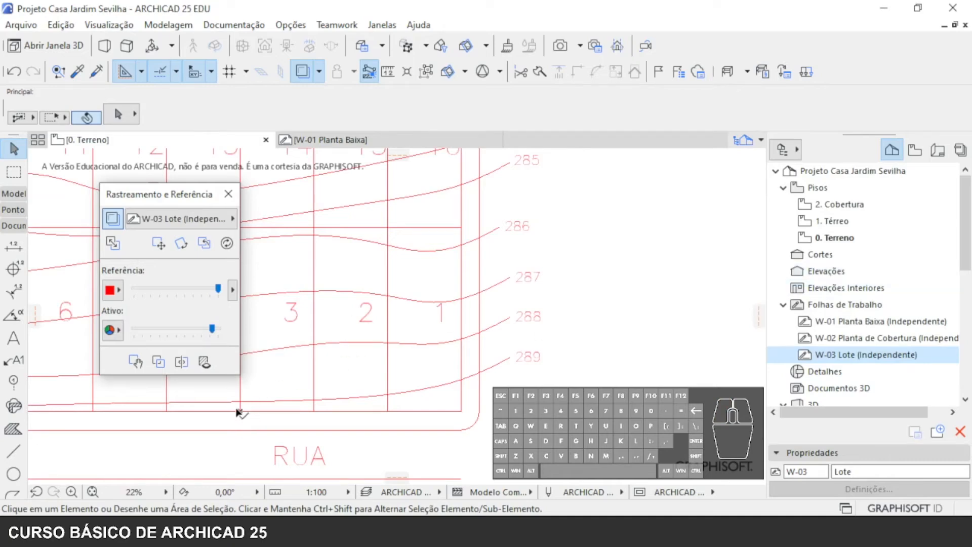
# - Try R:128 G:0 B:128 as the Lote reference colour and switch it back to R:255 G:0 B:0
pyautogui.click(114, 289)
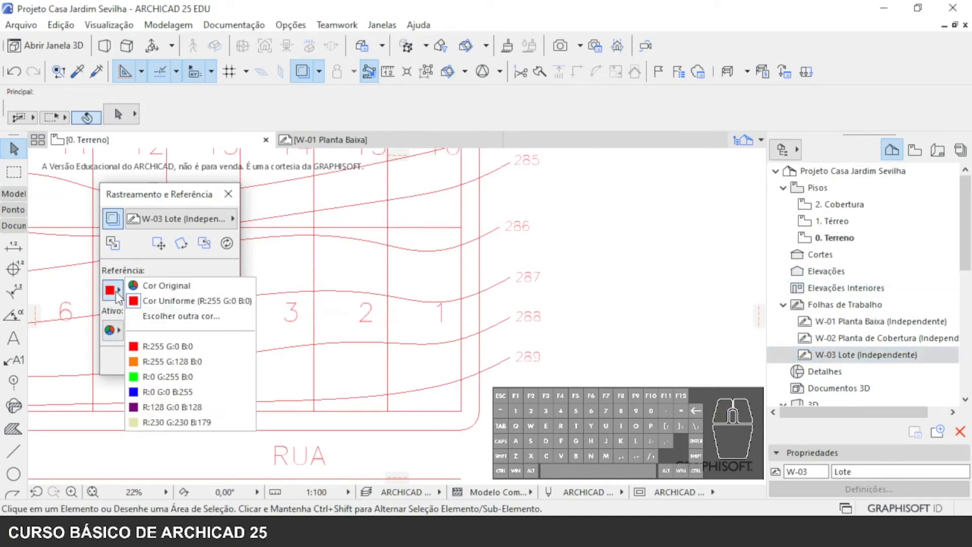
pyautogui.click(200, 407)
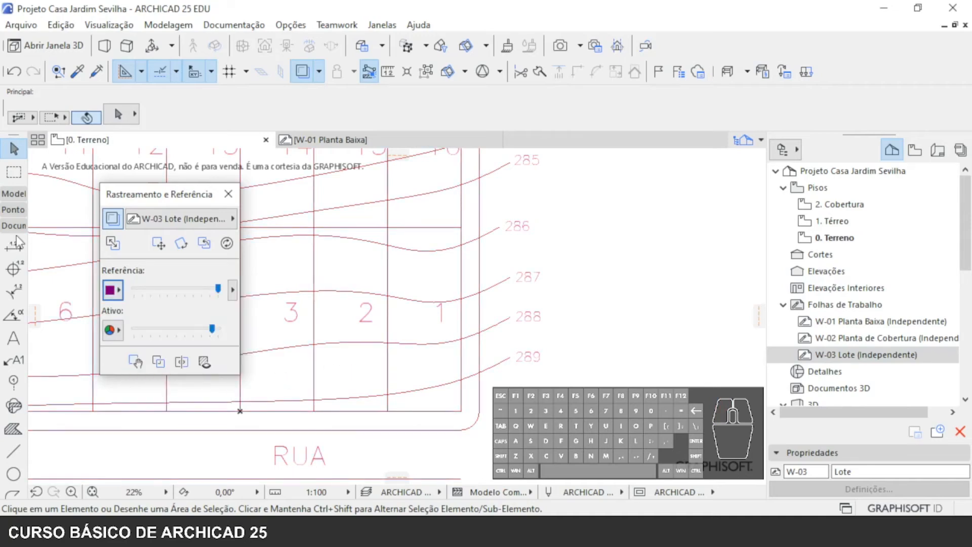
pyautogui.click(112, 291)
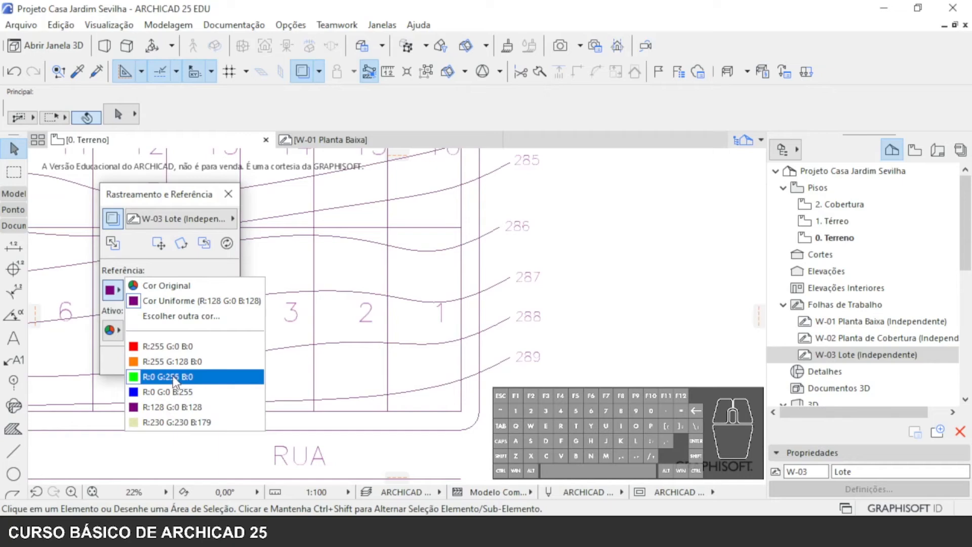
pyautogui.click(171, 347)
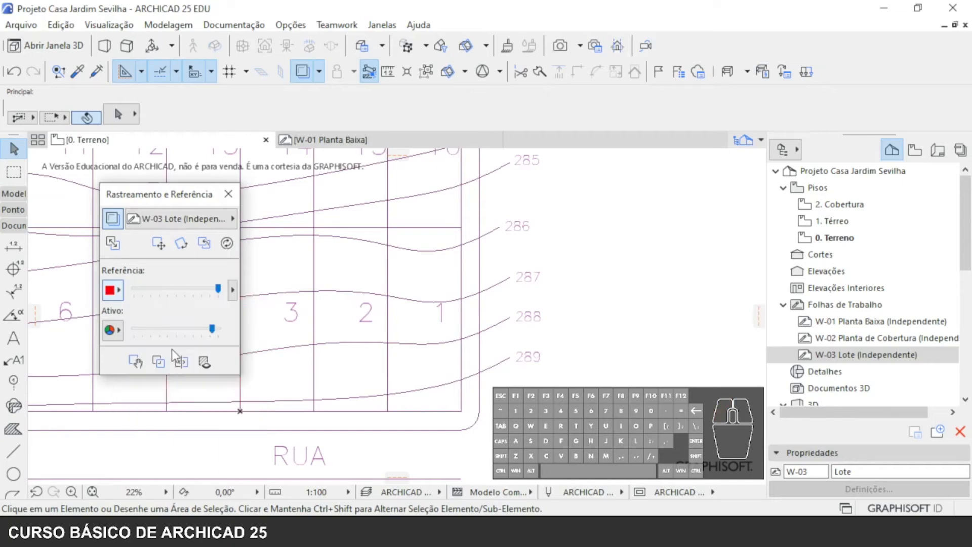
# - Lower the active content's intensity, leave the reference at full intensity, and close the Rastreamento e Referência palette
pyautogui.moveTo(254, 433); pyautogui.dragTo(435, 390, button='middle')
pyautogui.moveTo(218, 288)
pyautogui.mouseDown()
pyautogui.moveTo(142, 289)
pyautogui.moveTo(203, 294)
pyautogui.moveTo(162, 295)
pyautogui.moveTo(190, 296)
pyautogui.mouseUp()
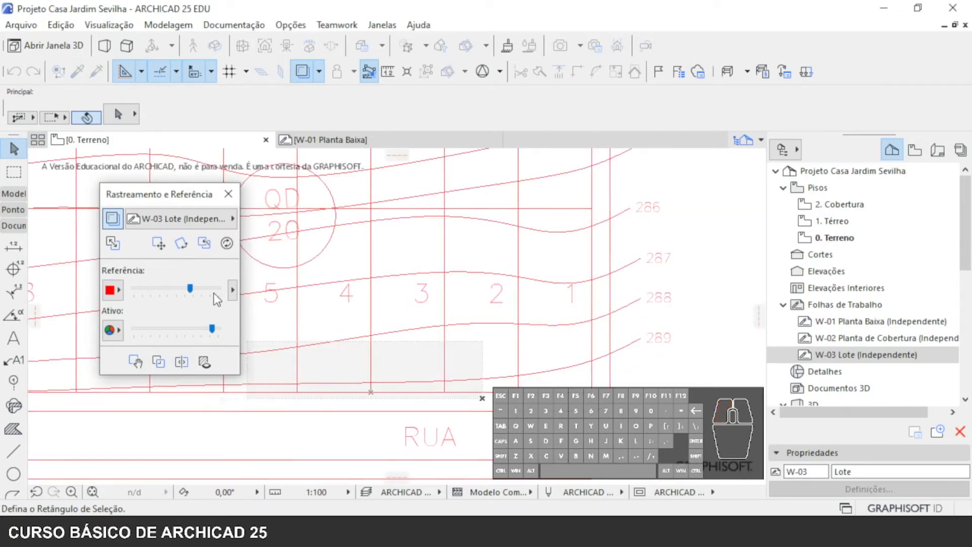
pyautogui.moveTo(212, 329); pyautogui.dragTo(183, 328)
pyautogui.click(121, 328)
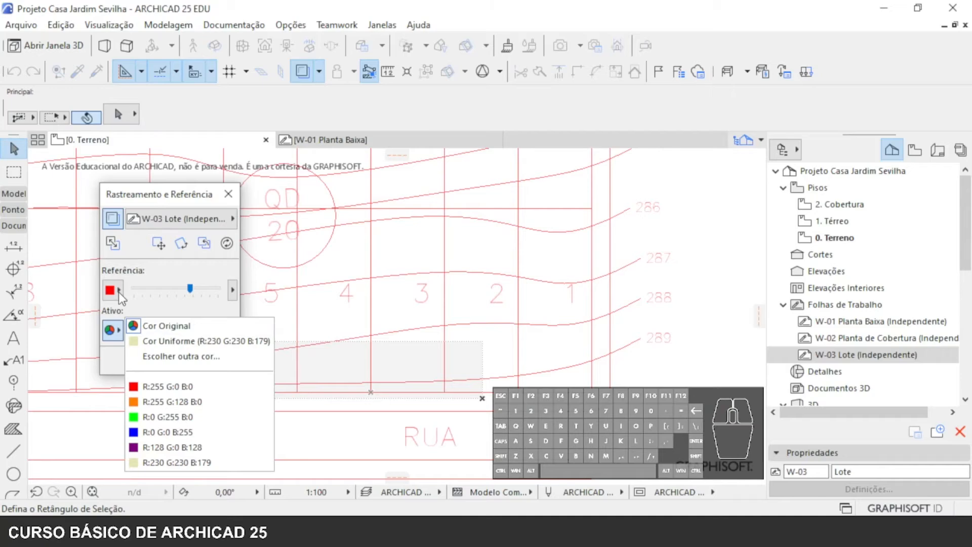
pyautogui.click(191, 288)
pyautogui.moveTo(191, 288); pyautogui.dragTo(220, 291)
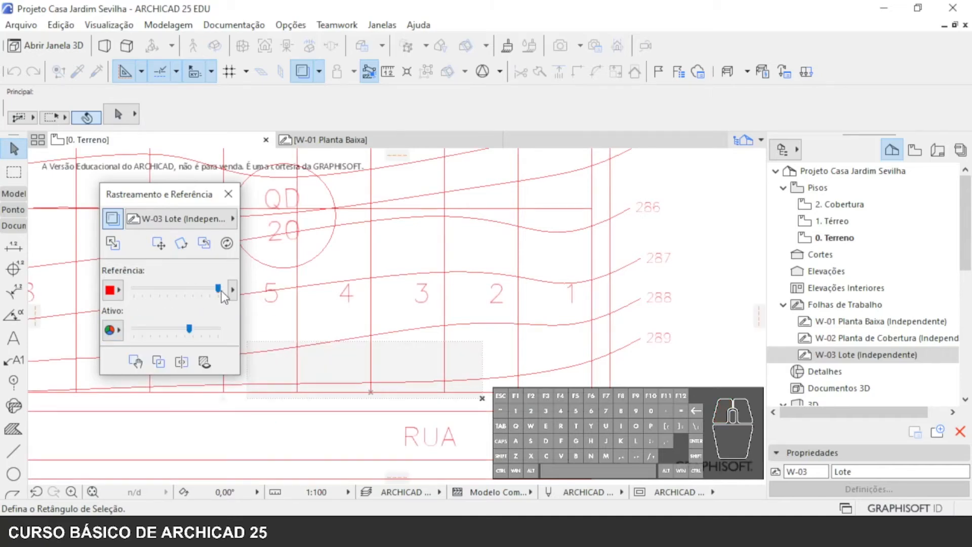
pyautogui.click(228, 196)
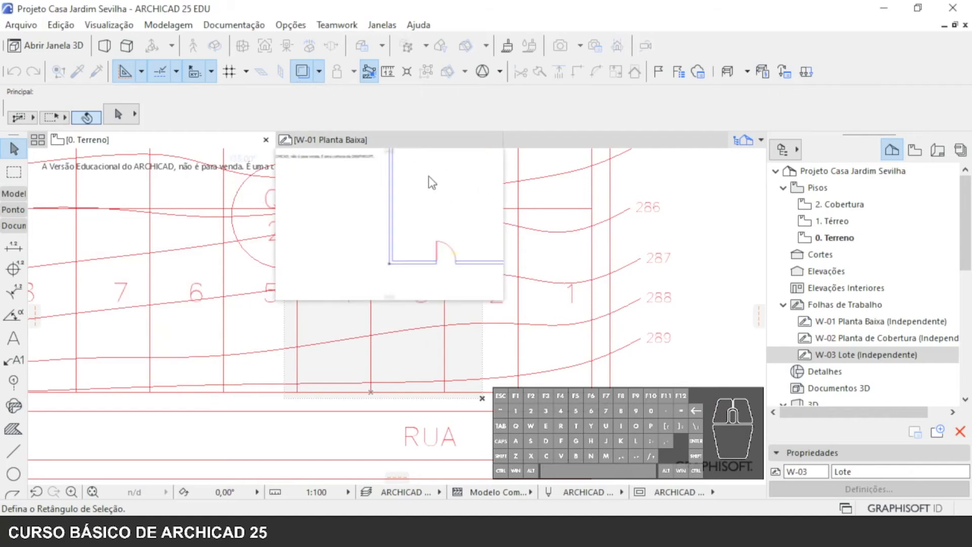
# - Turn the Lote trace reference off and on again over the 0. Terreno plan
pyautogui.click(303, 74)
pyautogui.click(303, 73)
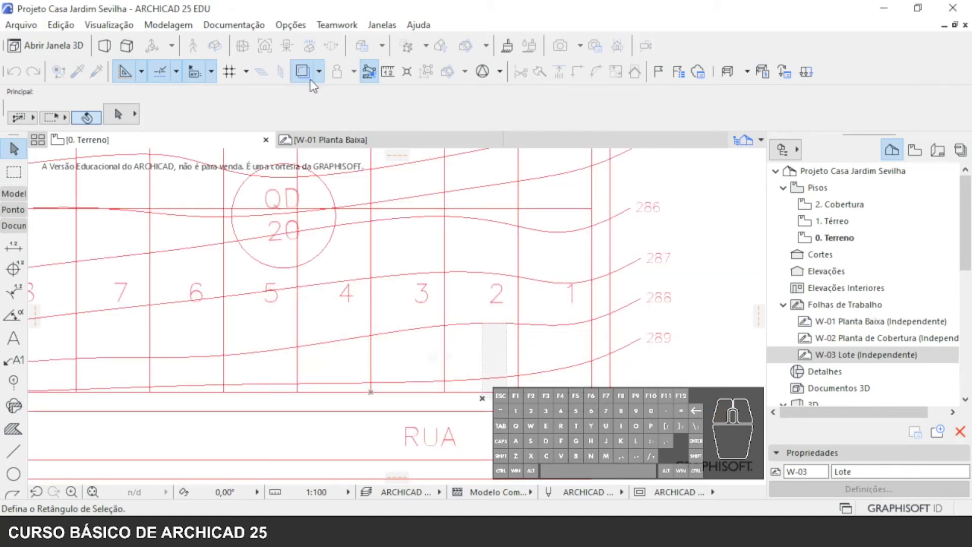
pyautogui.scroll(-2, 509, 374)
pyautogui.scroll(-3, 509, 374)
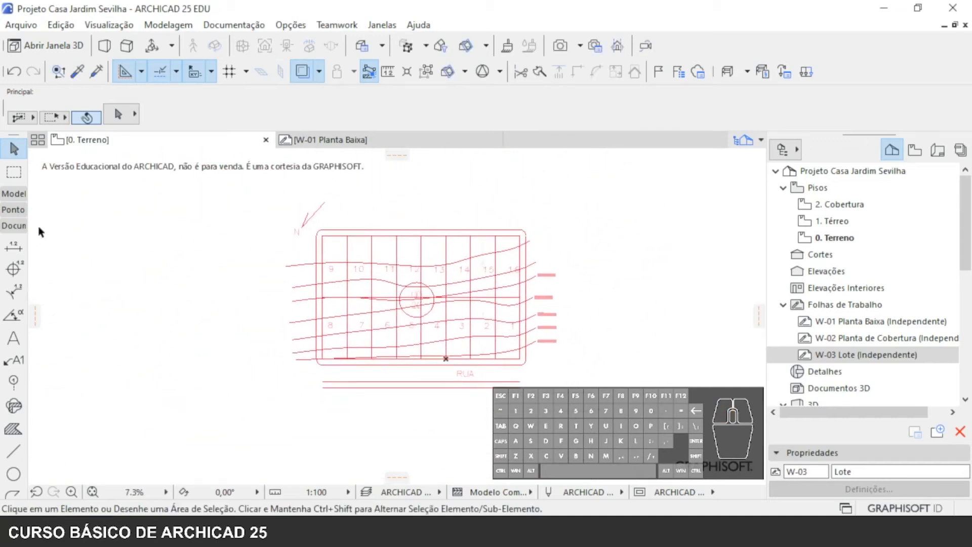
# - Select the 0. Terreno storey and expand the modelling tool group
pyautogui.click(821, 242)
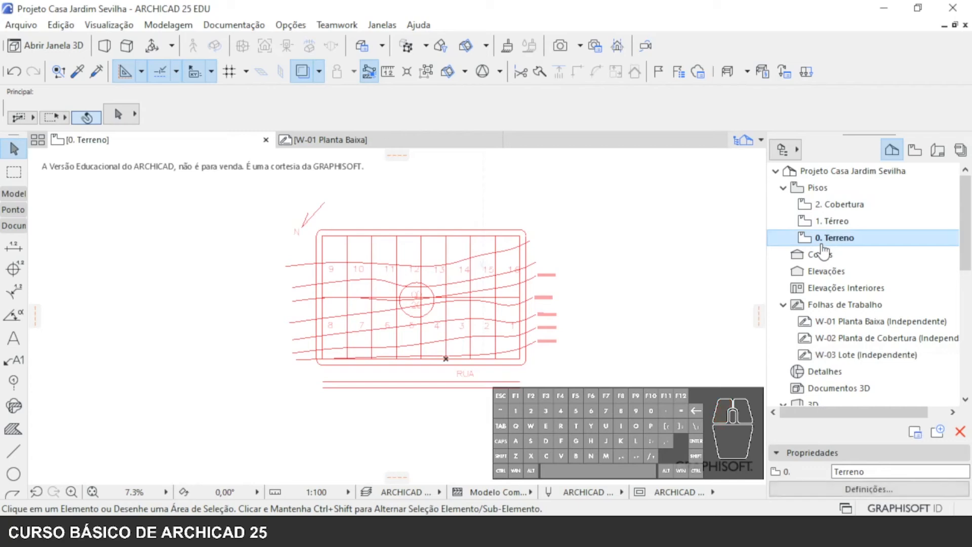
pyautogui.click(13, 196)
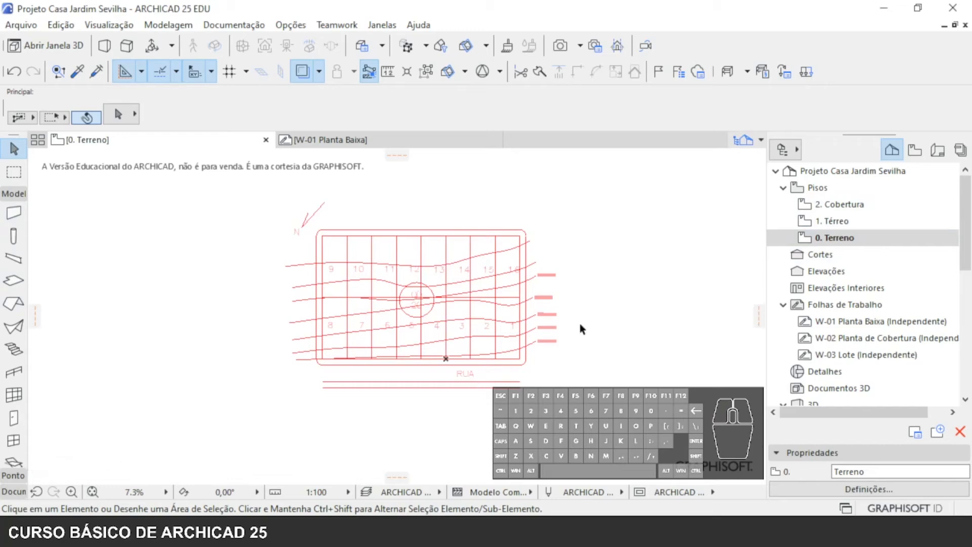
# - Open the 1. Térreo and 2. Cobertura storeys and check which worksheet is traced on them
pyautogui.doubleClick(863, 224)
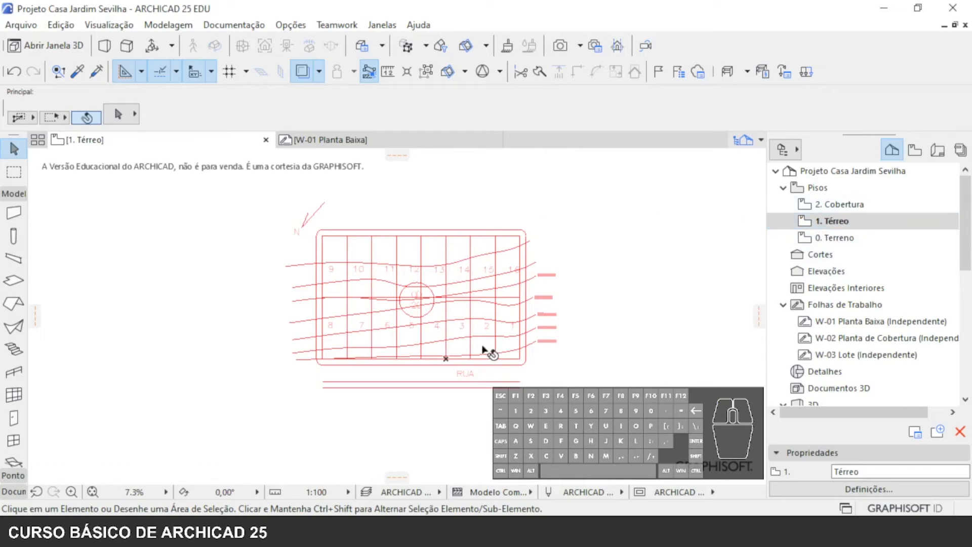
pyautogui.moveTo(464, 336); pyautogui.dragTo(399, 347, button='middle')
pyautogui.click(837, 205)
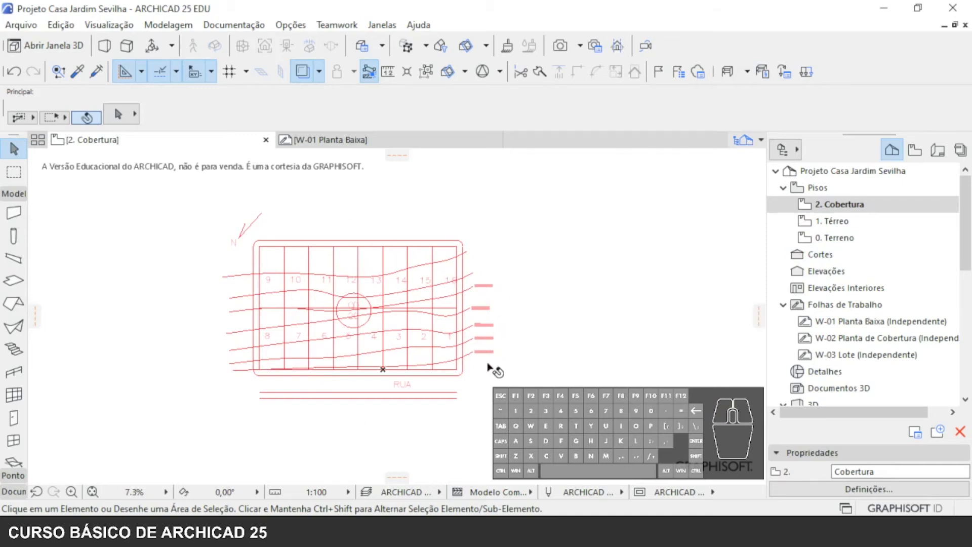
pyautogui.click(849, 356)
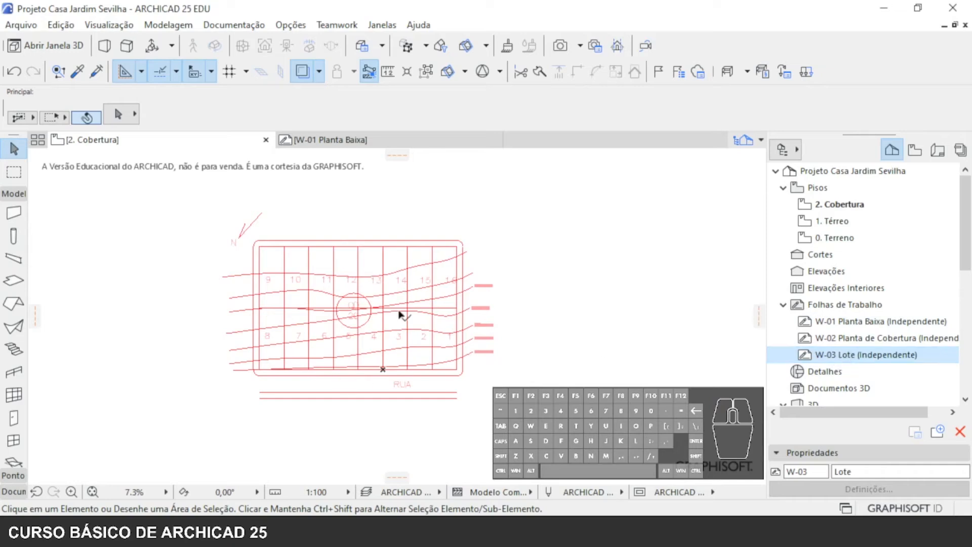
# - Open the 1. Térreo storey and show the W-01 Planta Baixa worksheet as its trace reference
pyautogui.doubleClick(841, 222)
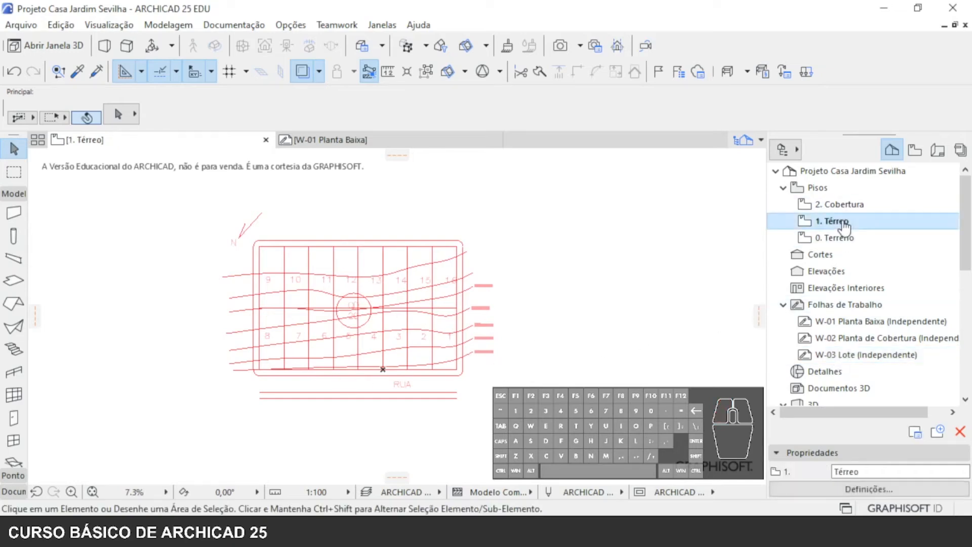
pyautogui.click(858, 338)
pyautogui.click(861, 324)
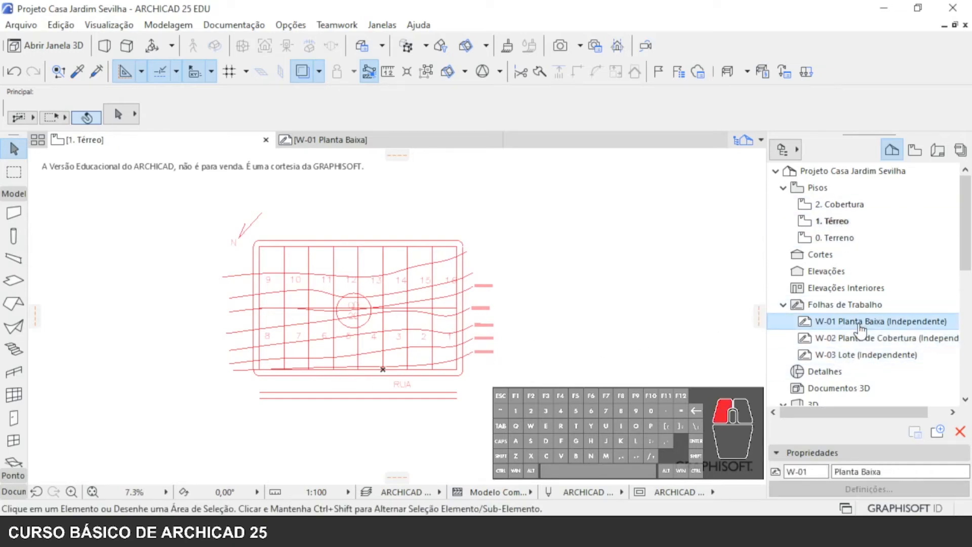
pyautogui.rightClick(858, 322)
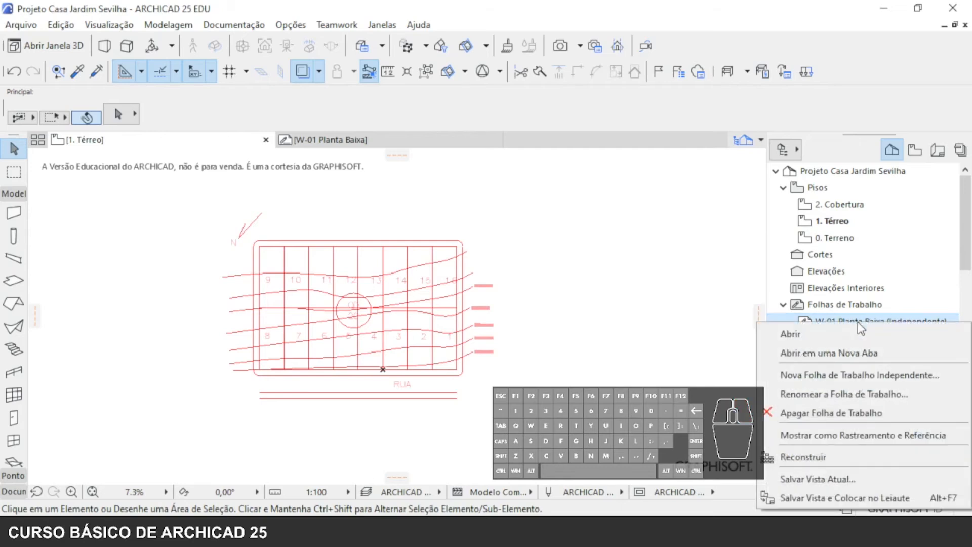
pyautogui.click(840, 433)
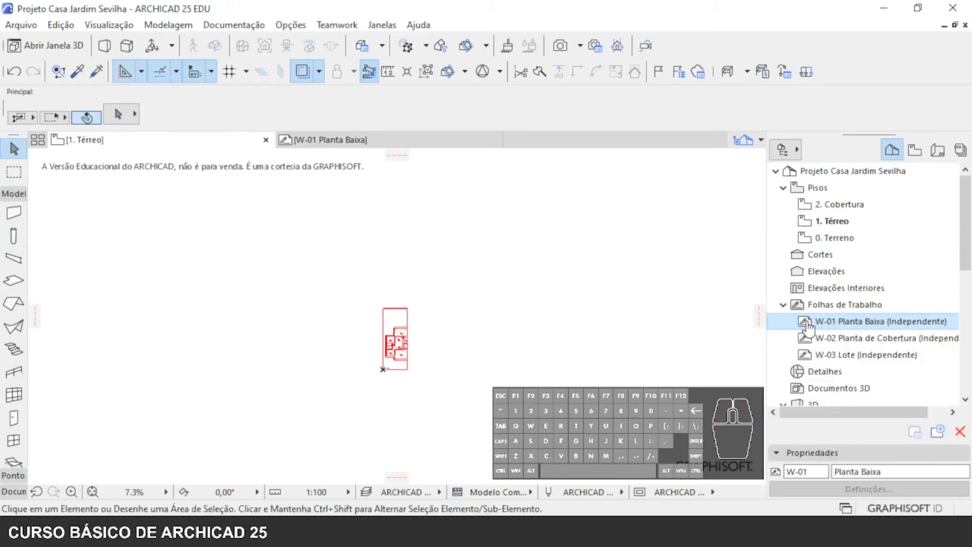
# - Examine the traced floor plan's rooms on 1. Térreo, from Suíte and Cozinha to Quarto 1 and Garagem
pyautogui.click(473, 379)
pyautogui.click(357, 365)
pyautogui.scroll(13, 357, 369)
pyautogui.scroll(3, 354, 349)
pyautogui.scroll(-3, 461, 358)
pyautogui.moveTo(462, 358); pyautogui.dragTo(543, 467, button='middle')
pyautogui.moveTo(340, 405); pyautogui.dragTo(329, 494, button='middle')
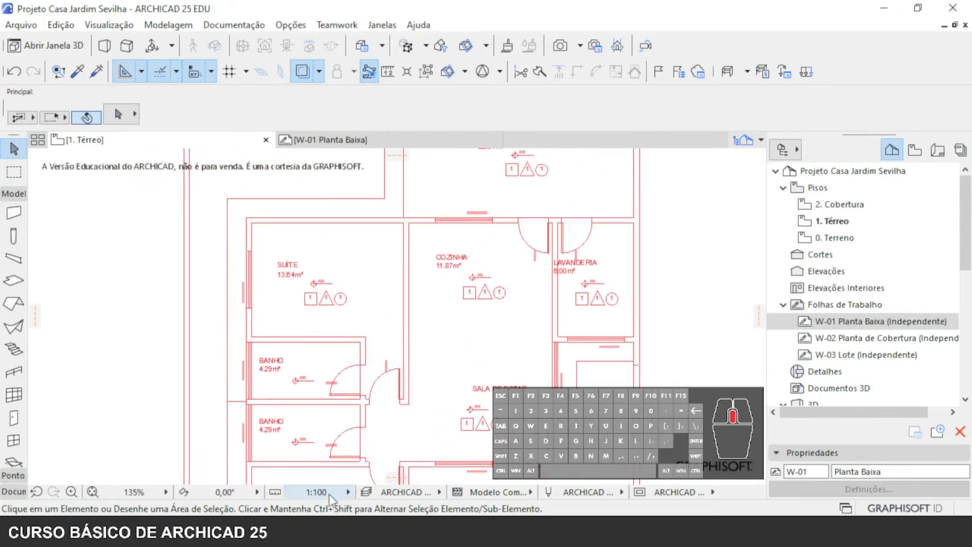
pyautogui.moveTo(330, 391); pyautogui.dragTo(317, 282, button='middle')
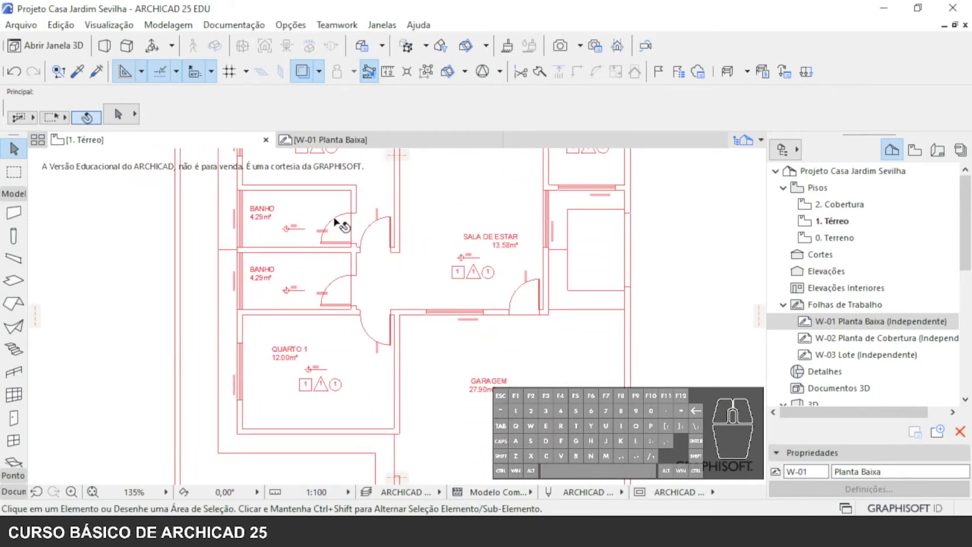
pyautogui.moveTo(337, 223); pyautogui.dragTo(304, 384, button='middle')
pyautogui.moveTo(443, 249); pyautogui.dragTo(433, 397, button='middle')
pyautogui.moveTo(486, 341); pyautogui.dragTo(443, 169, button='middle')
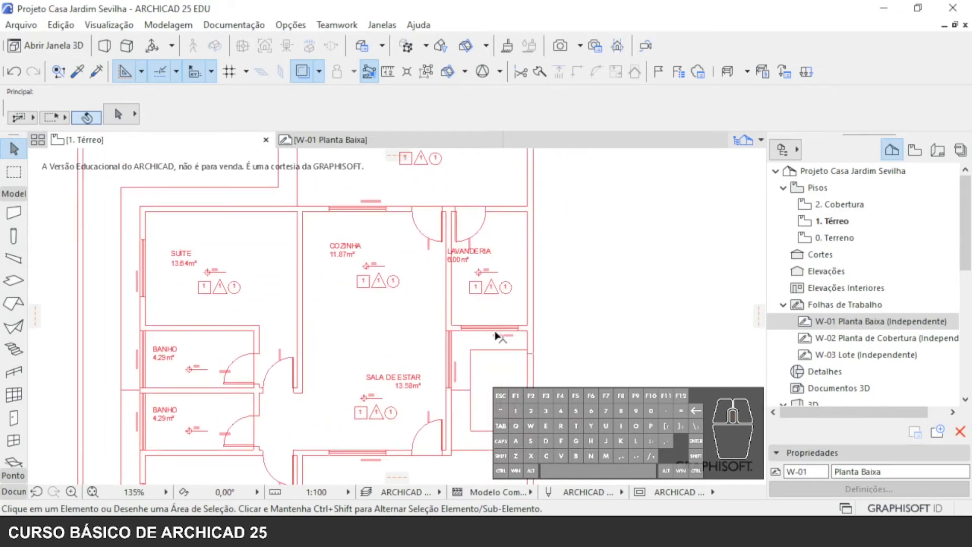
pyautogui.moveTo(517, 396); pyautogui.dragTo(520, 310, button='middle')
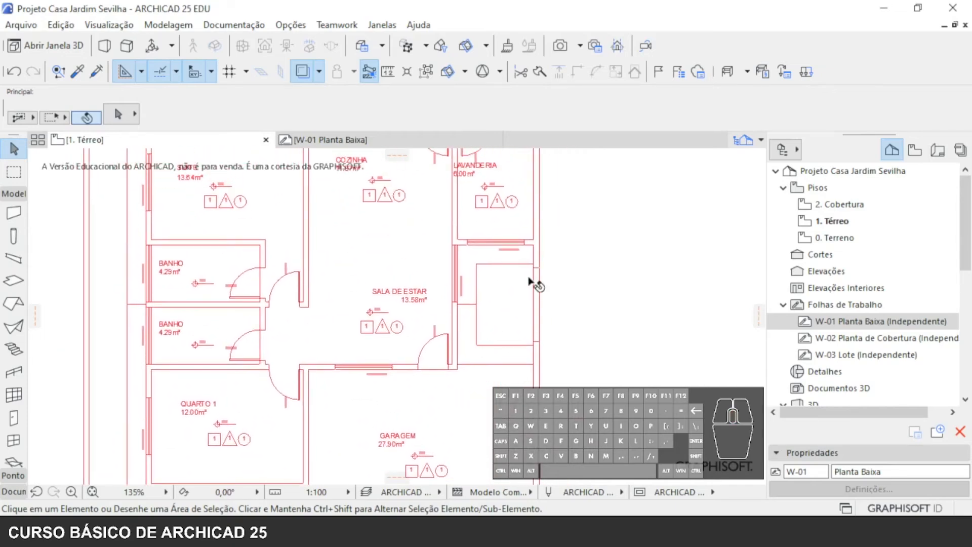
pyautogui.scroll(-5, 476, 319)
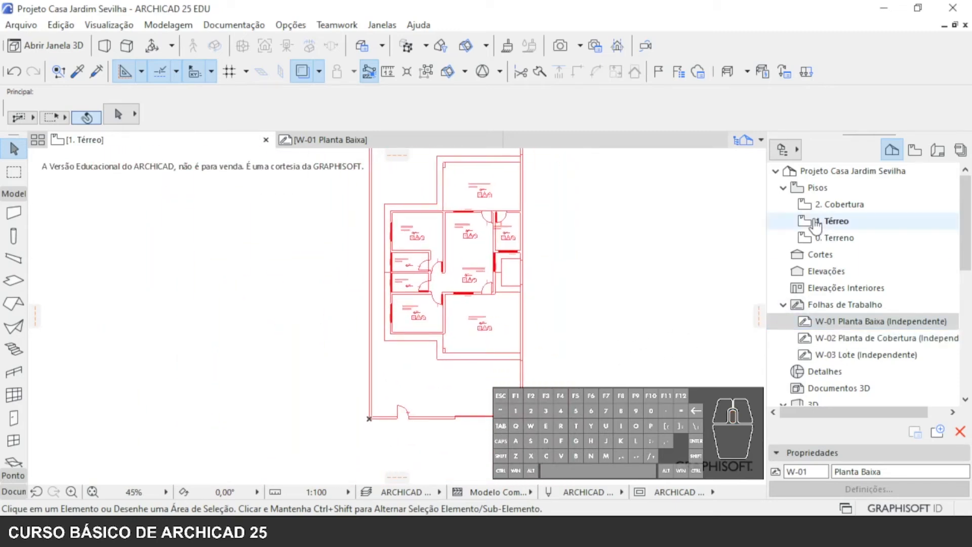
# - Open the 2. Cobertura storey and show the W-02 Planta de Cobertura worksheet as its trace reference
pyautogui.doubleClick(833, 204)
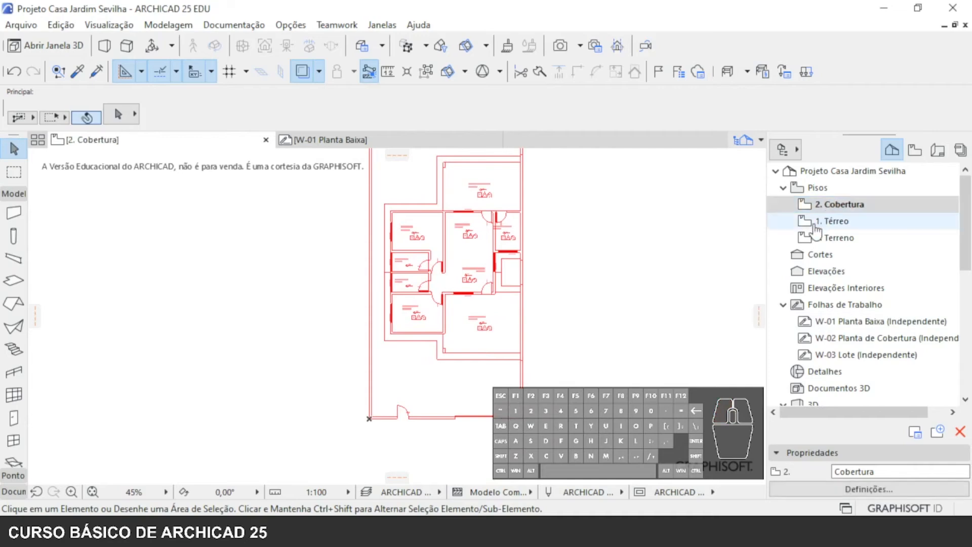
pyautogui.click(881, 336)
pyautogui.rightClick(883, 339)
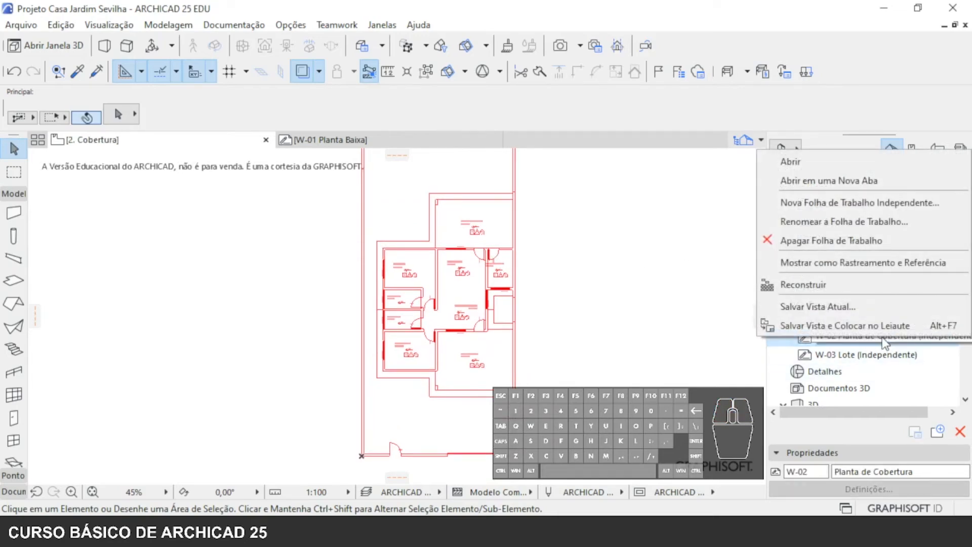
pyautogui.click(836, 262)
# - Examine the traced roof plan on 2. Cobertura, including its eaves outline, ridge and slope arrows
pyautogui.scroll(3, 430, 314)
pyautogui.scroll(5, 453, 353)
pyautogui.scroll(-4, 500, 379)
pyautogui.moveTo(510, 383); pyautogui.dragTo(404, 233, button='middle')
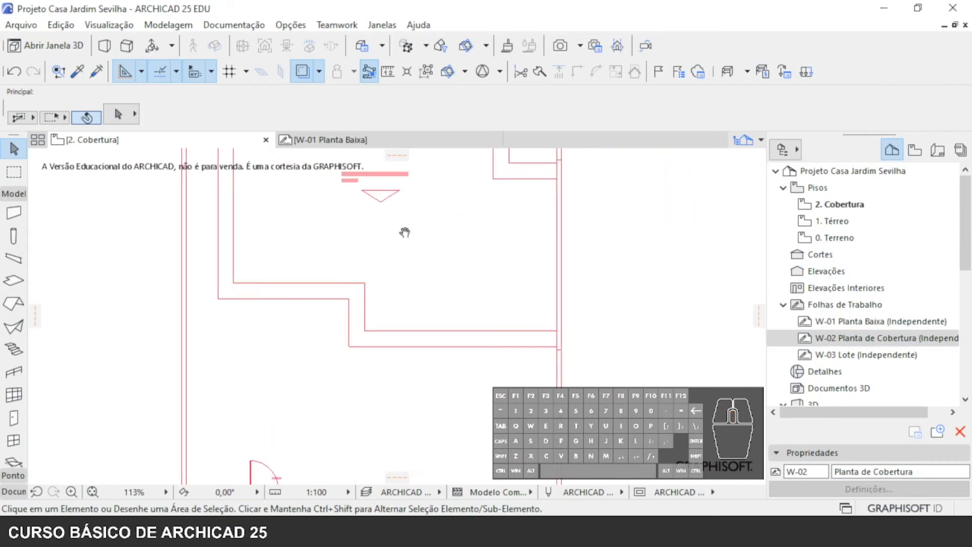
pyautogui.scroll(-2, 399, 300)
pyautogui.moveTo(402, 303); pyautogui.dragTo(464, 433, button='middle')
pyautogui.moveTo(456, 307); pyautogui.dragTo(441, 447, button='middle')
pyautogui.moveTo(473, 327); pyautogui.dragTo(449, 466, button='middle')
pyautogui.scroll(-3, 453, 320)
pyautogui.moveTo(462, 365); pyautogui.dragTo(427, 219, button='middle')
pyautogui.moveTo(420, 324); pyautogui.dragTo(440, 330, button='middle')
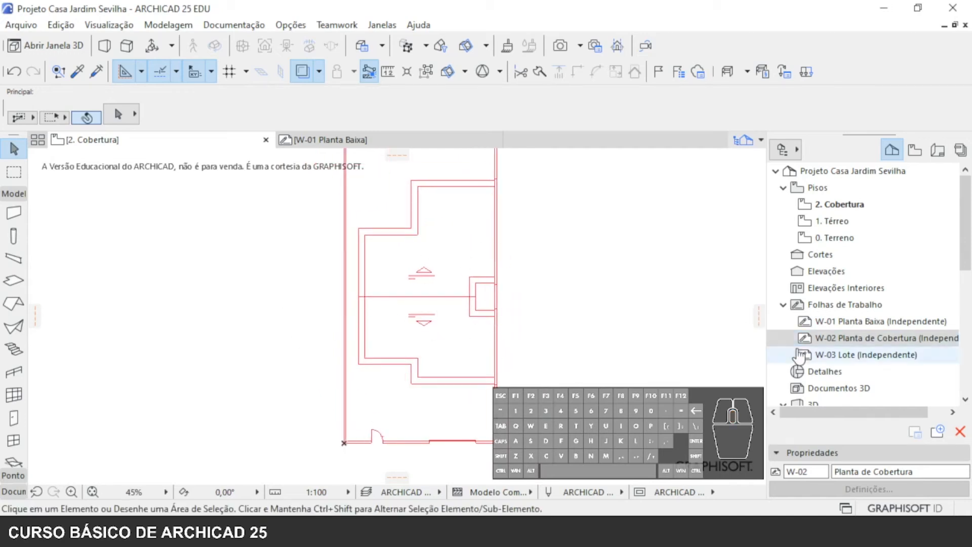
# - Go through the three worksheets and switch between the storeys to check their trace reference, ending on 0. Terreno
pyautogui.click(888, 325)
pyautogui.click(883, 342)
pyautogui.click(882, 358)
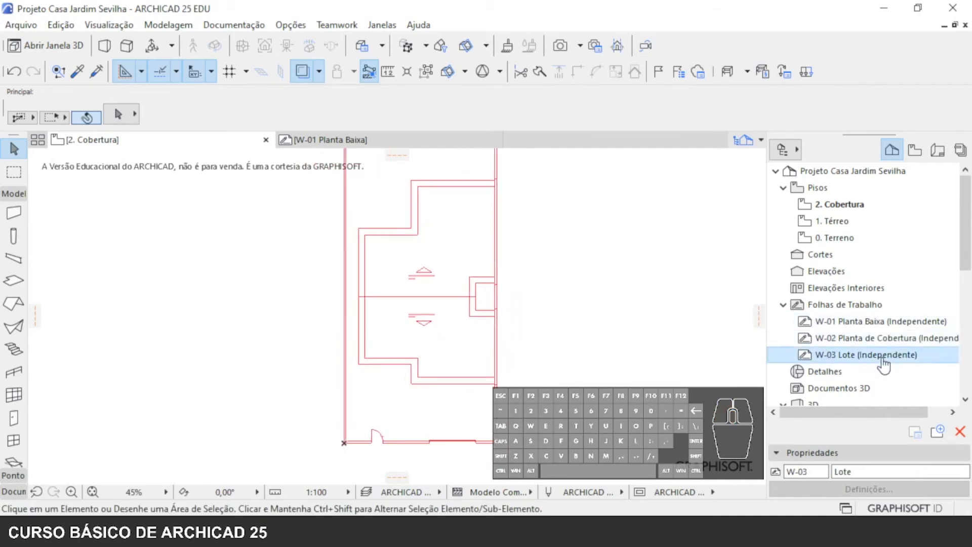
pyautogui.click(833, 238)
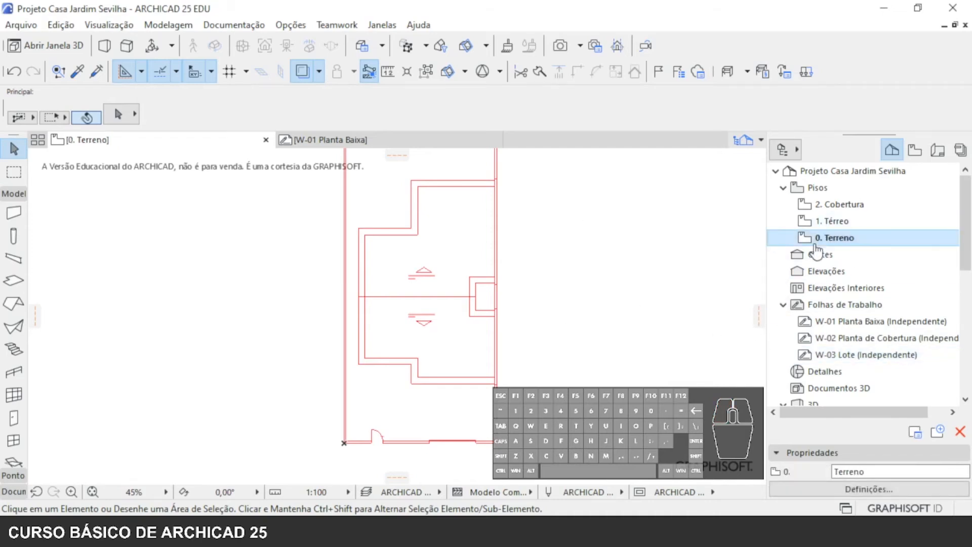
pyautogui.click(831, 224)
pyautogui.click(834, 205)
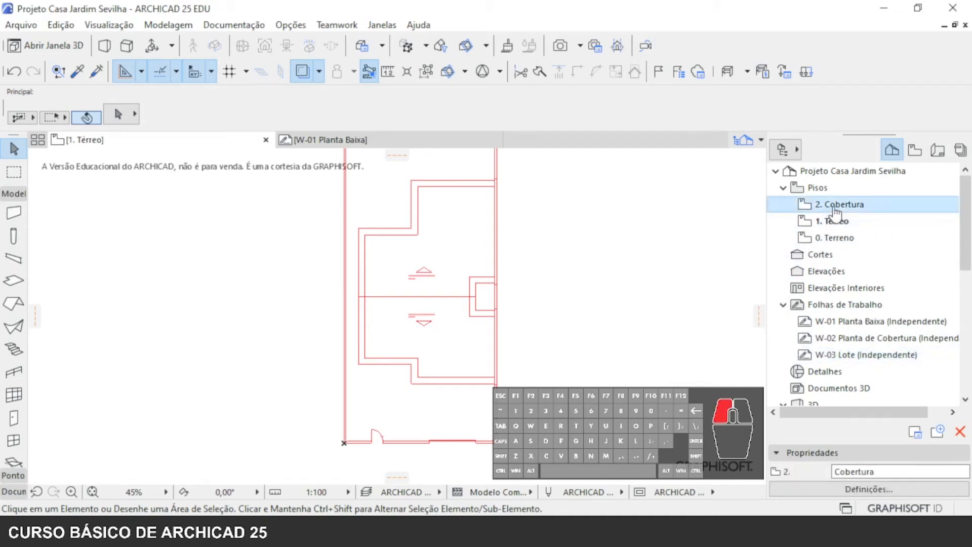
pyautogui.click(843, 240)
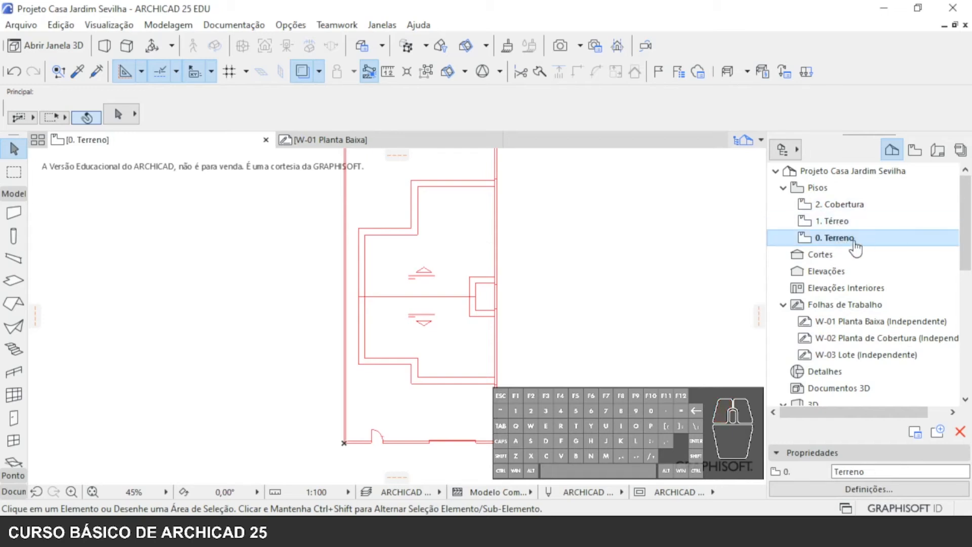
# - Switch the trace reference on 0. Terreno between the W-03 Lote, W-02 Planta de Cobertura and W-01 Planta Baixa worksheets
pyautogui.click(319, 72)
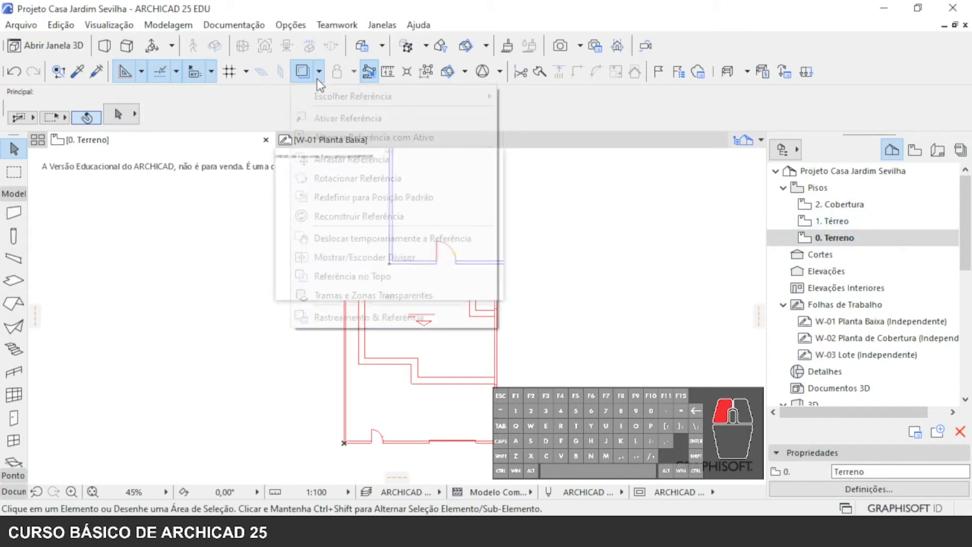
pyautogui.click(403, 316)
pyautogui.click(149, 215)
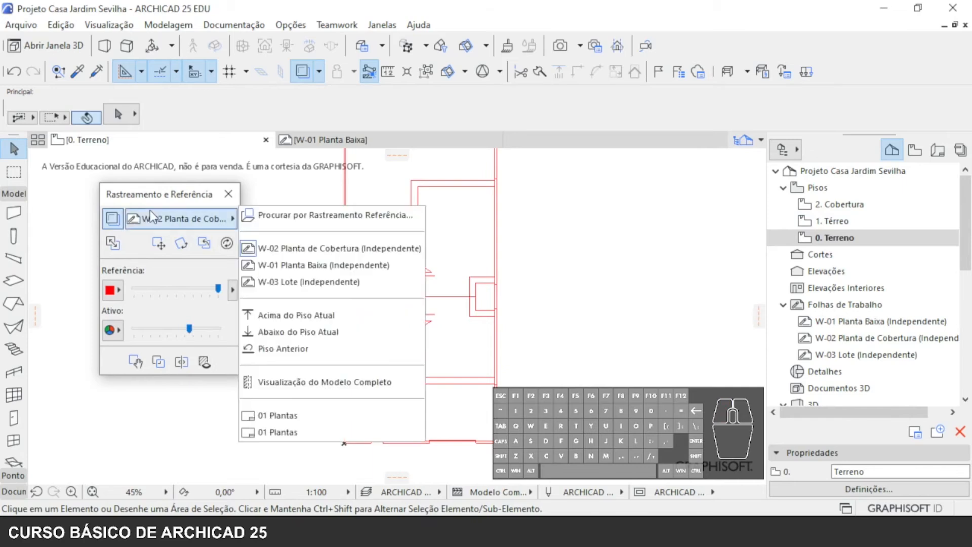
pyautogui.click(329, 282)
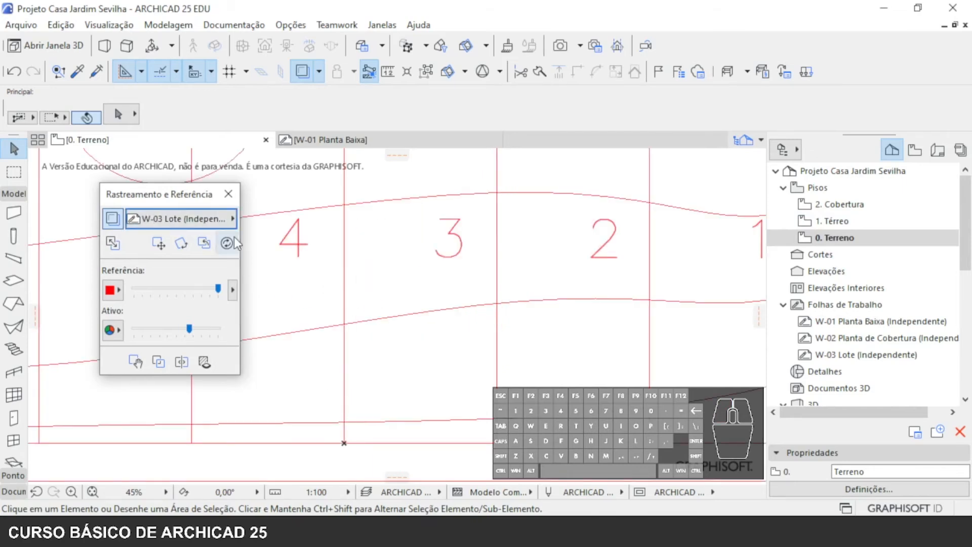
pyautogui.click(223, 223)
pyautogui.click(297, 263)
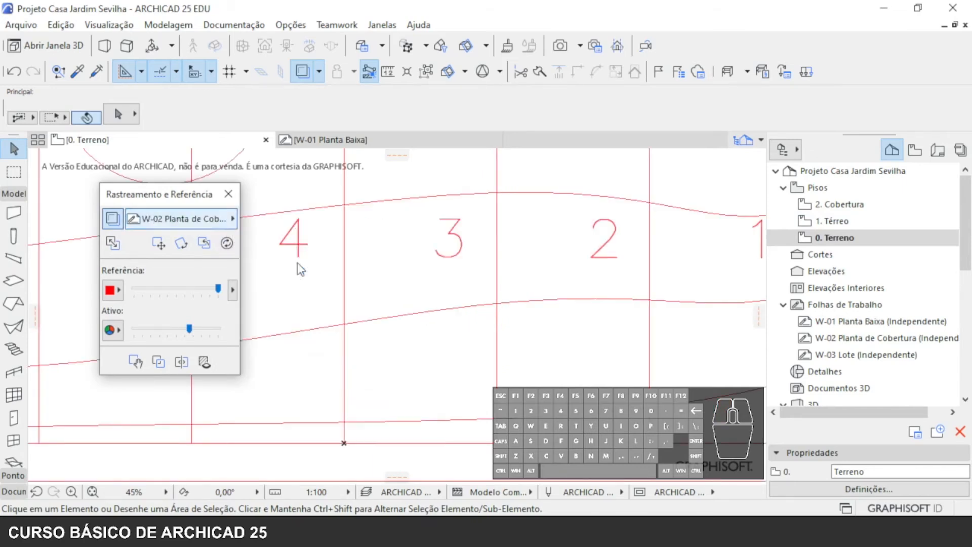
pyautogui.click(160, 225)
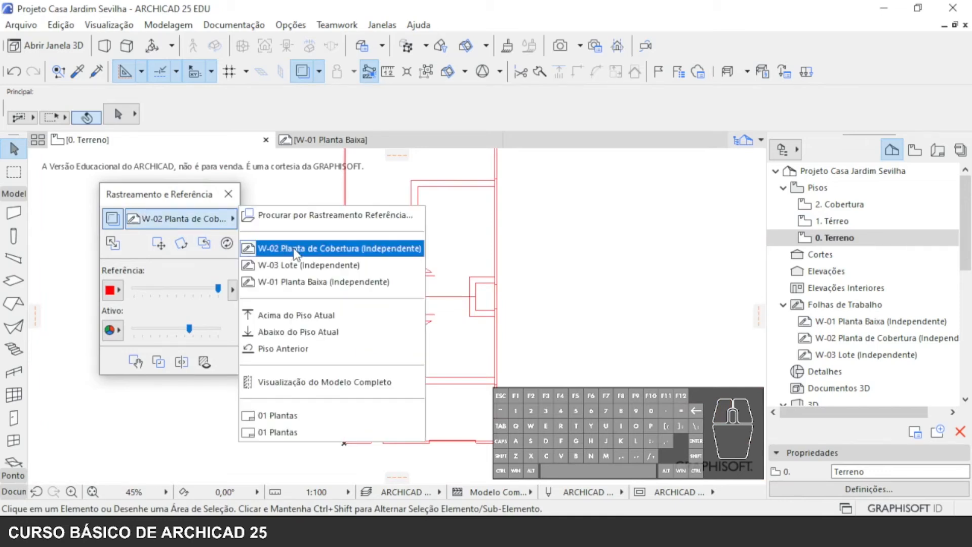
pyautogui.click(311, 281)
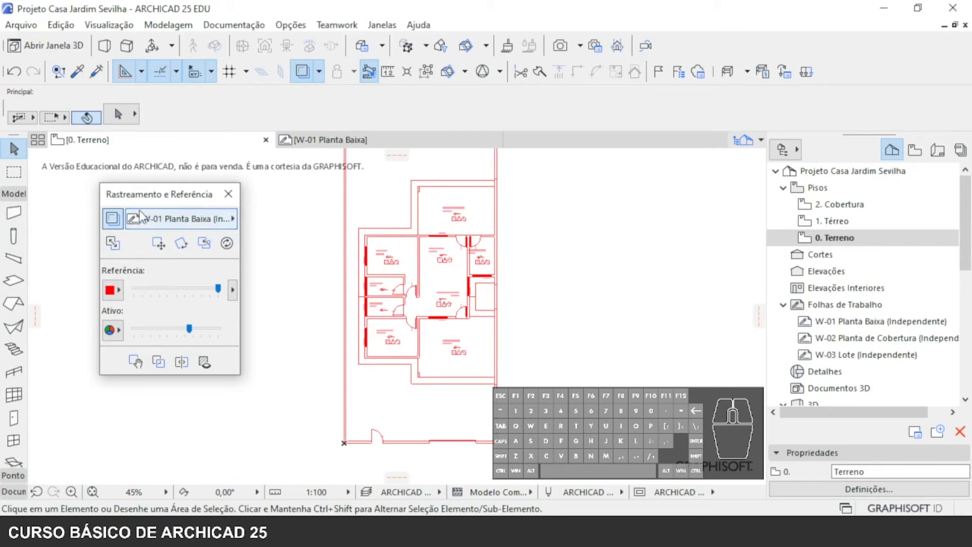
# - Hide the W-01 Planta Baixa trace reference on 0. Terreno and show it again
pyautogui.click(308, 77)
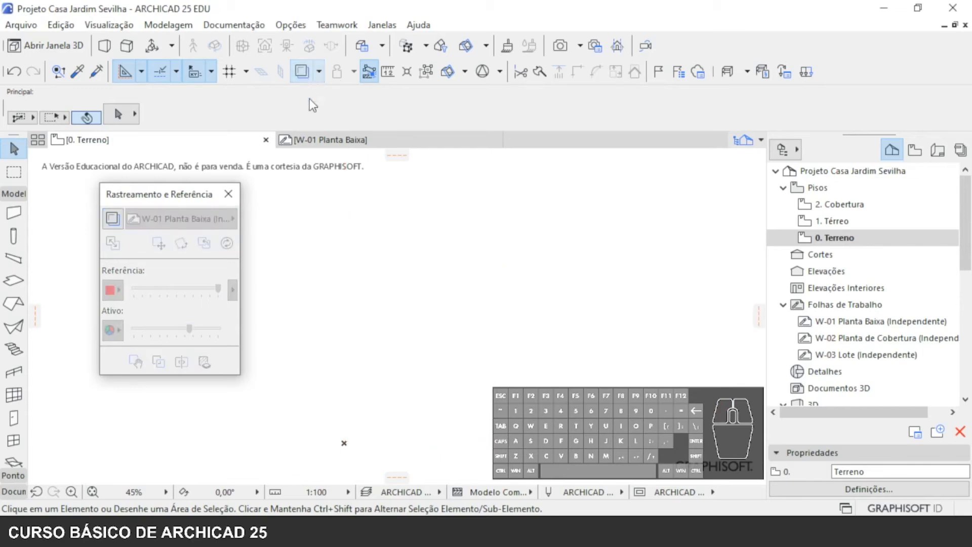
pyautogui.click(228, 194)
pyautogui.scroll(-3, 372, 354)
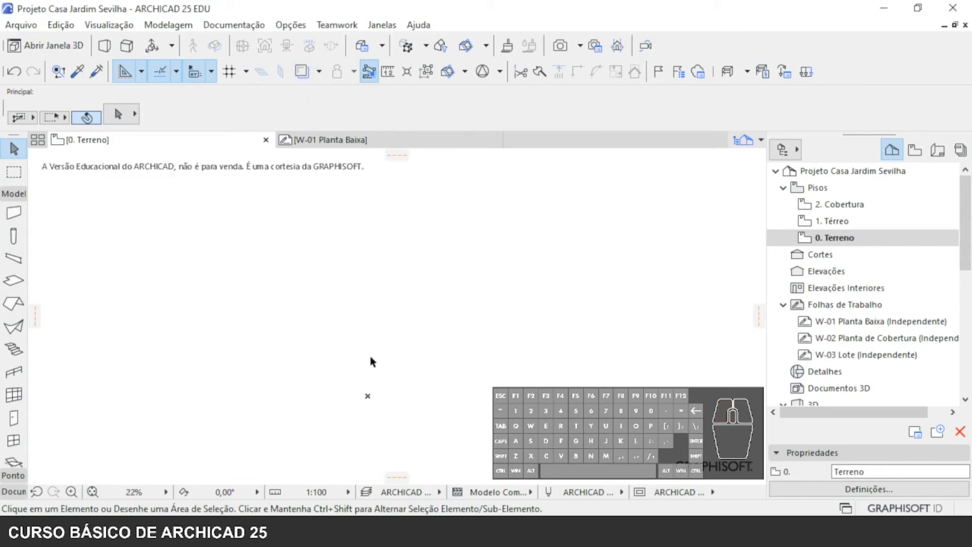
pyautogui.click(301, 73)
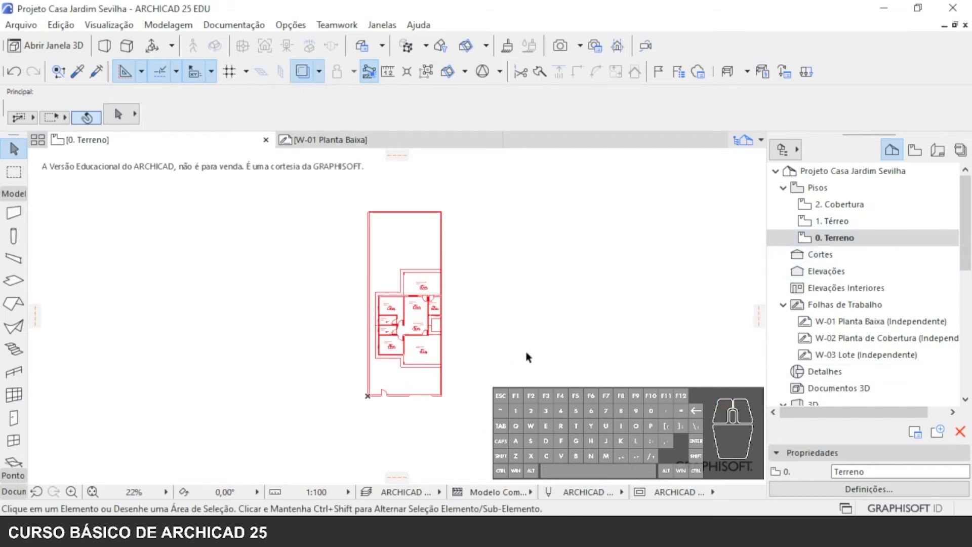
# - Set the W-03 Lote worksheet as the trace reference of 0. Terreno
pyautogui.click(319, 72)
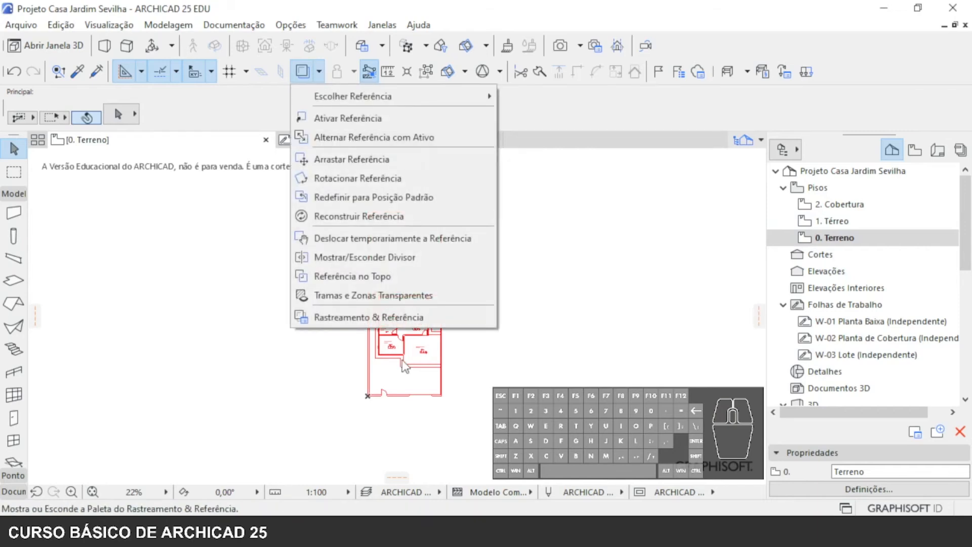
pyautogui.click(394, 315)
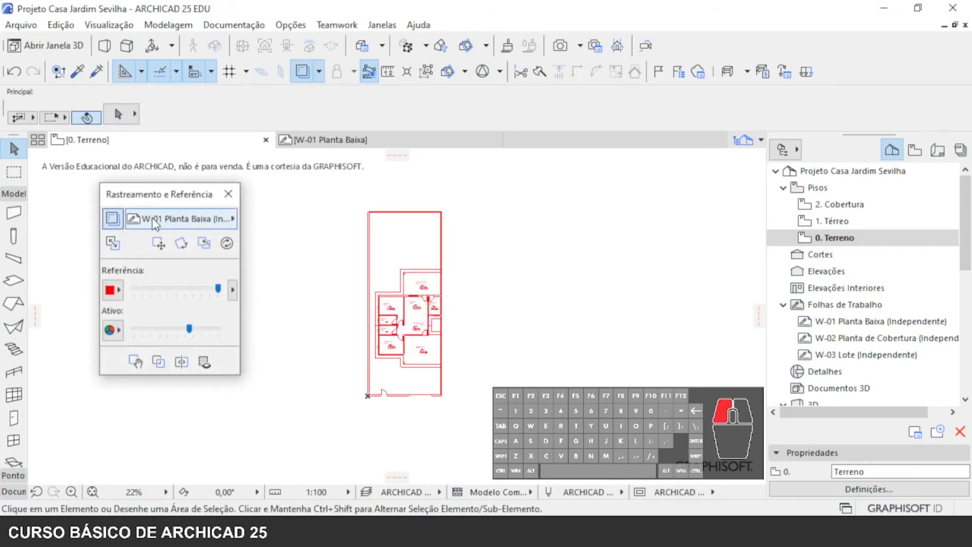
pyautogui.click(152, 218)
pyautogui.click(351, 284)
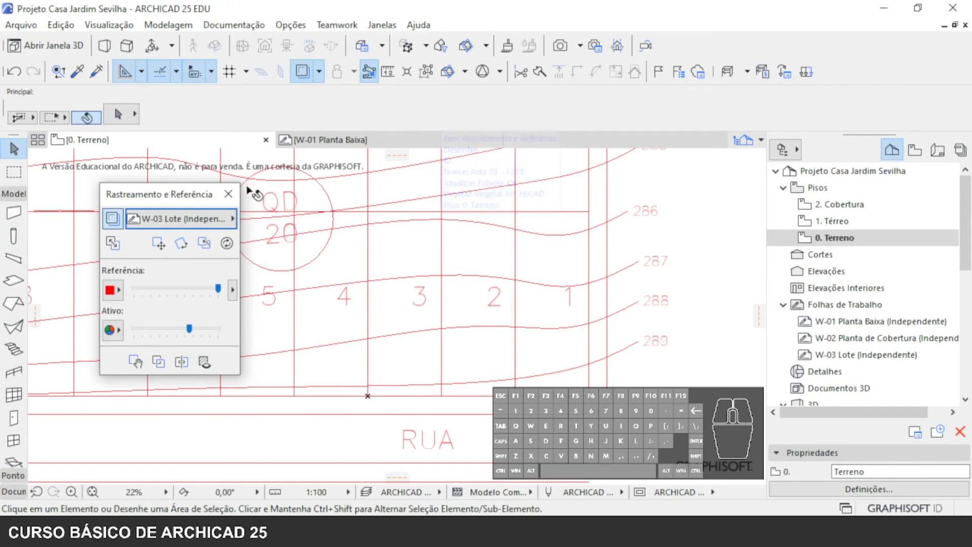
pyautogui.click(228, 194)
# - Hide the traced W-03 Lote drawing and show it again
pyautogui.click(302, 71)
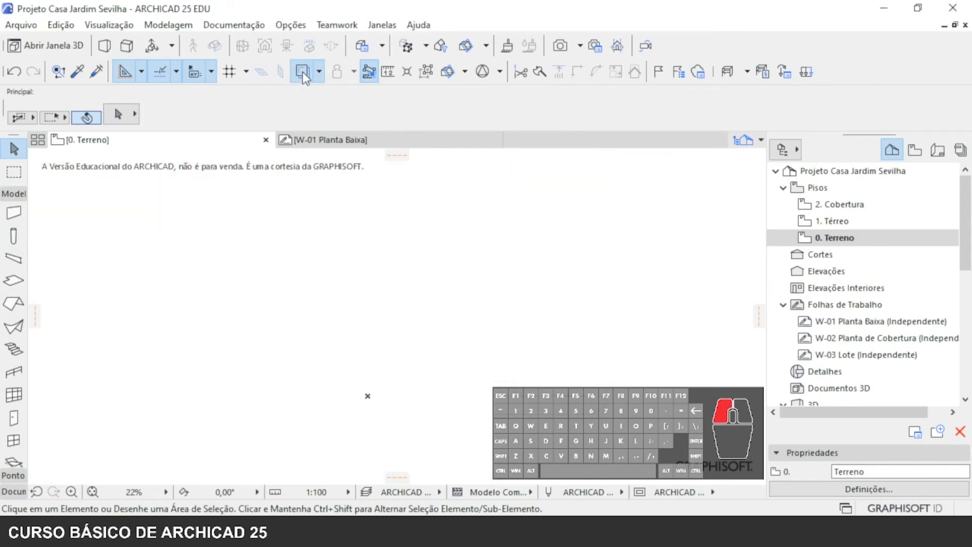
pyautogui.click(302, 72)
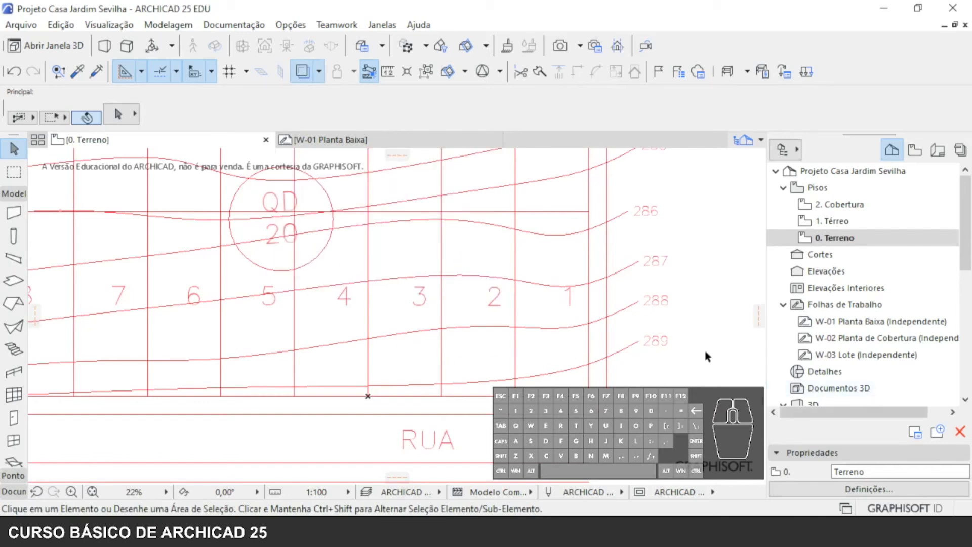
pyautogui.click(486, 531)
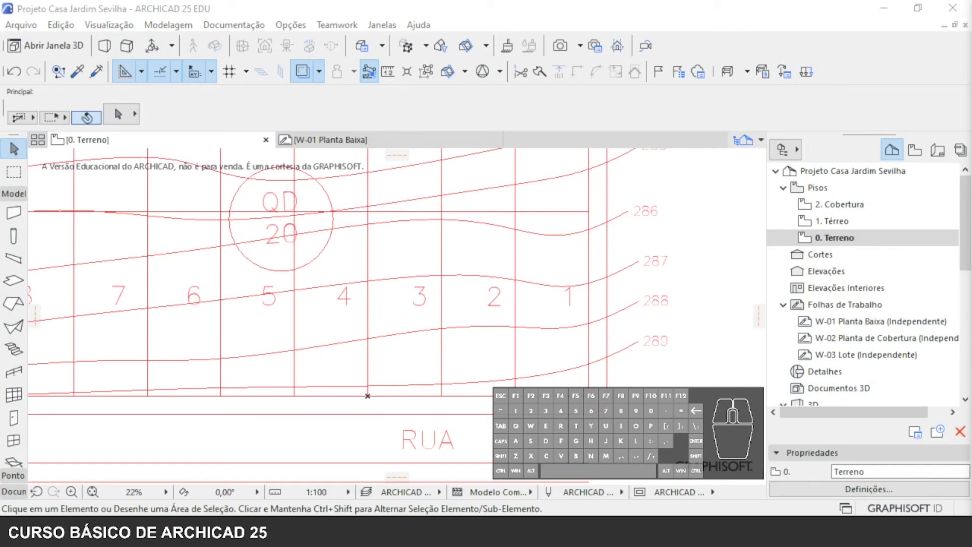
# - Open the 1. Térreo storey and set the W-01 Planta Baixa worksheet as its trace reference
pyautogui.click(845, 221)
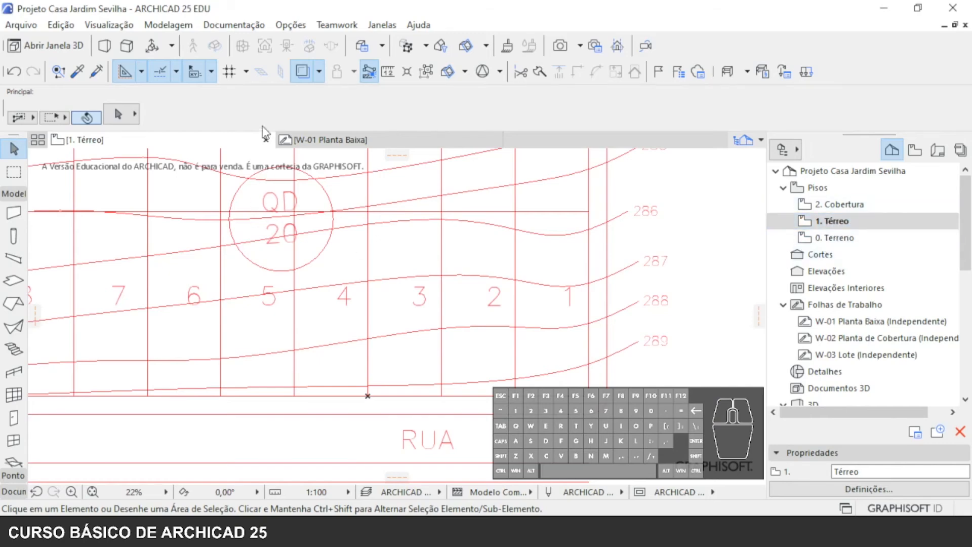
pyautogui.click(319, 71)
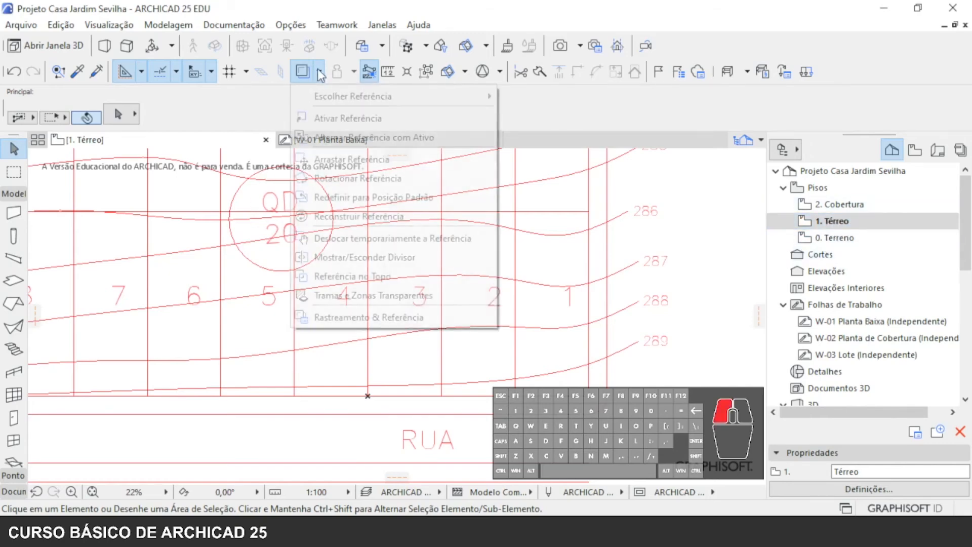
pyautogui.click(358, 317)
pyautogui.moveTo(157, 195); pyautogui.dragTo(99, 160)
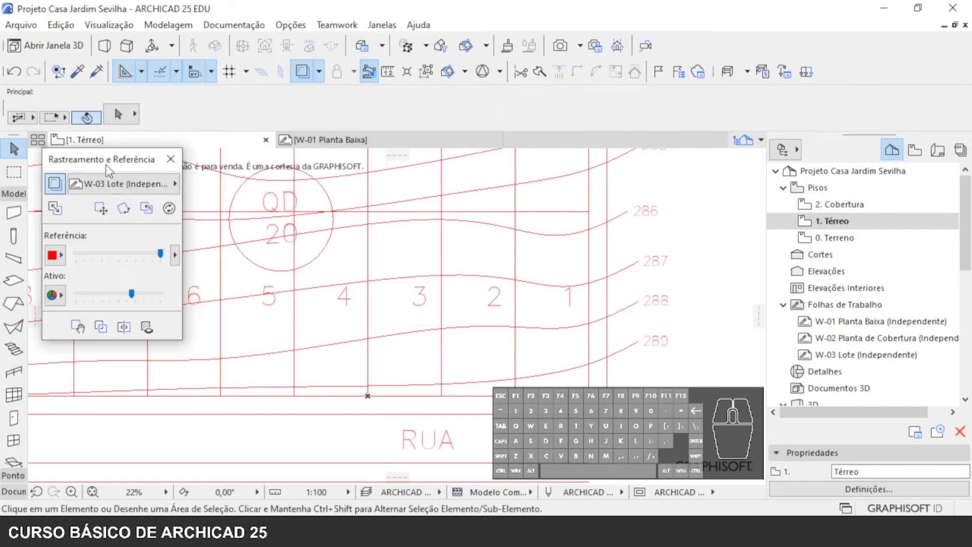
pyautogui.click(135, 187)
pyautogui.click(240, 231)
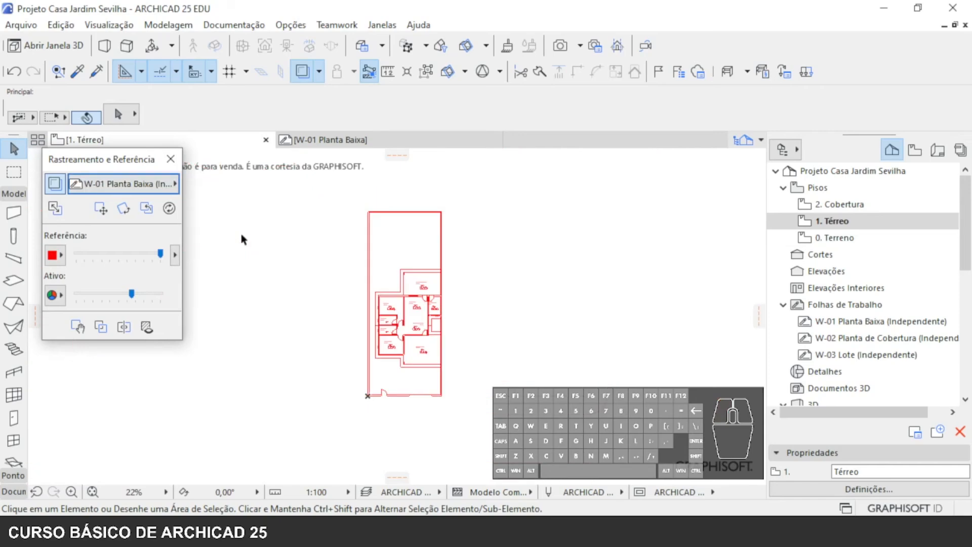
# - Set up the Wall tool with the Alvenaria 14cm com Reboco favourite and the rectangular geometry method
pyautogui.scroll(8, 396, 364)
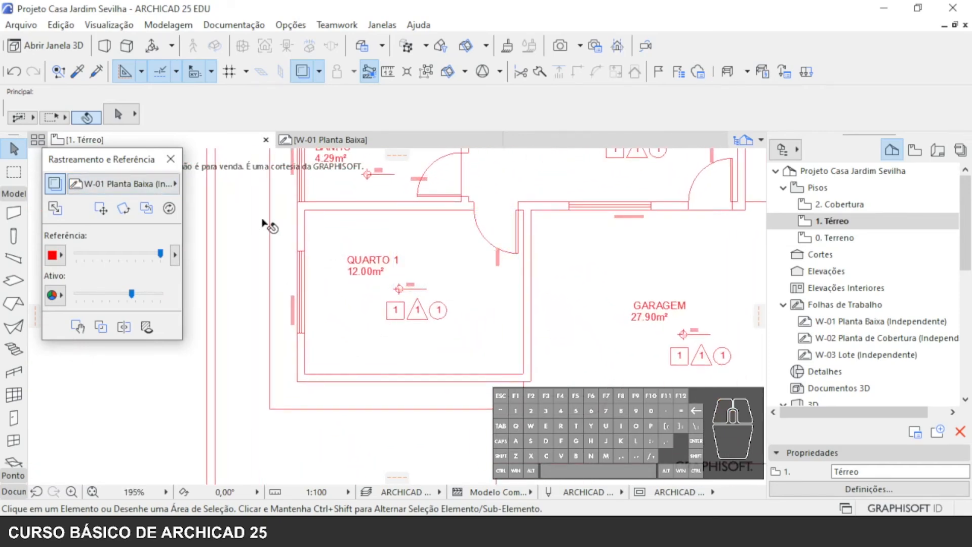
pyautogui.click(15, 213)
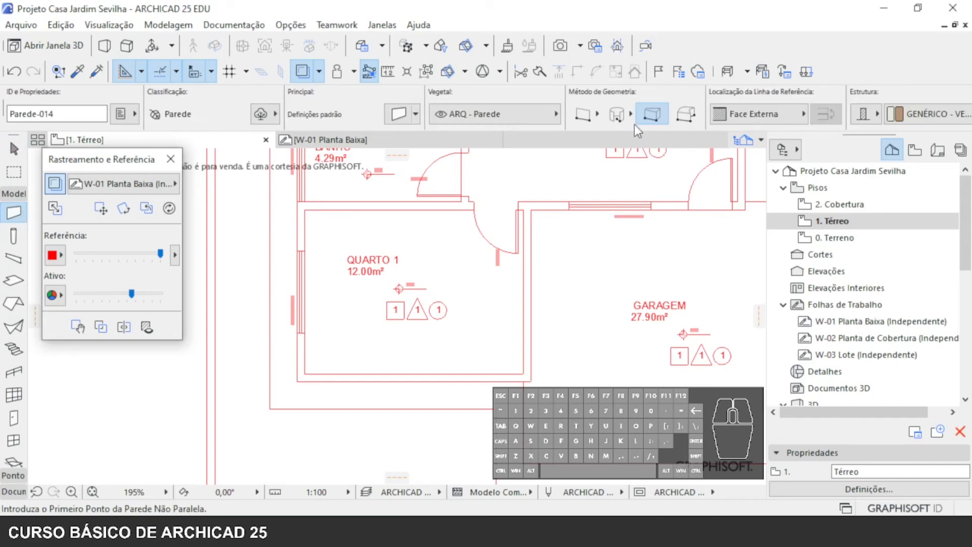
pyautogui.click(415, 119)
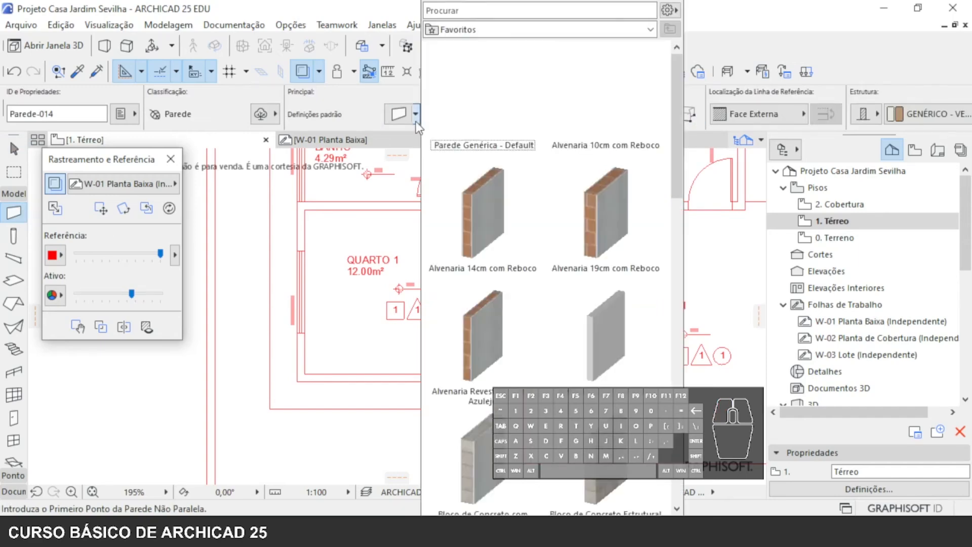
pyautogui.click(493, 246)
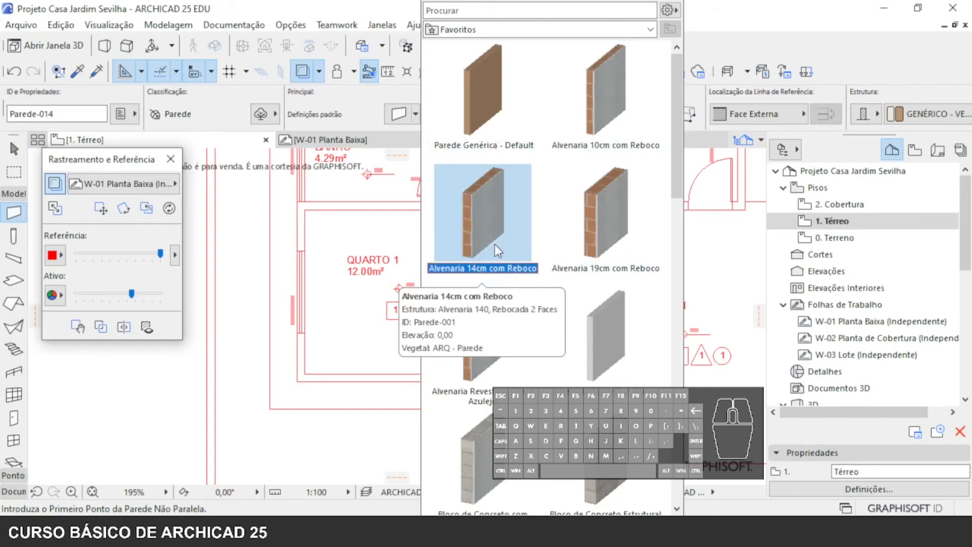
pyautogui.doubleClick(493, 242)
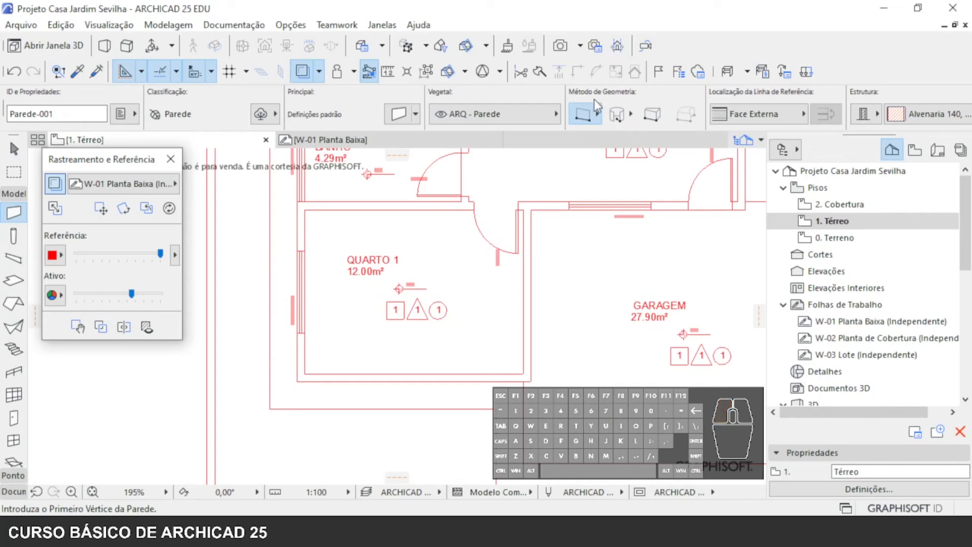
pyautogui.click(599, 113)
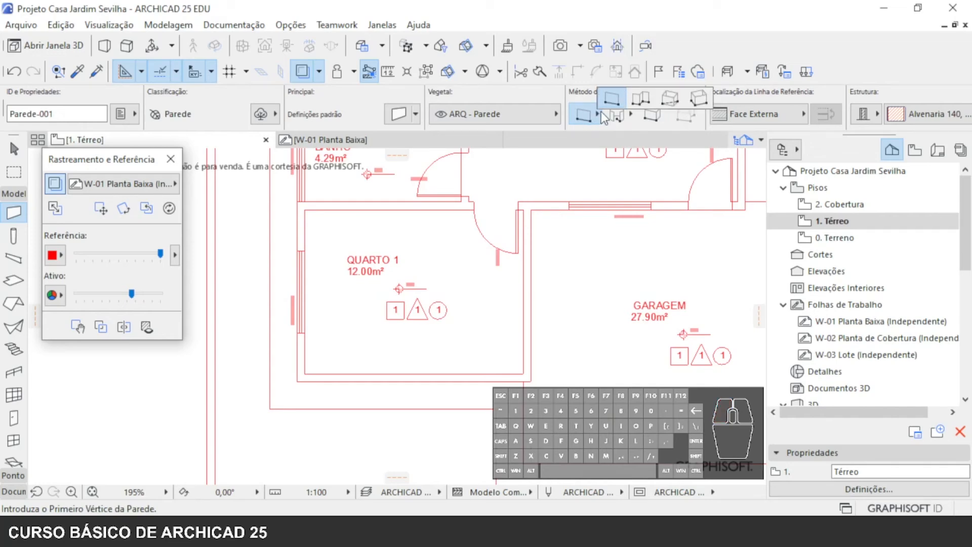
pyautogui.click(667, 101)
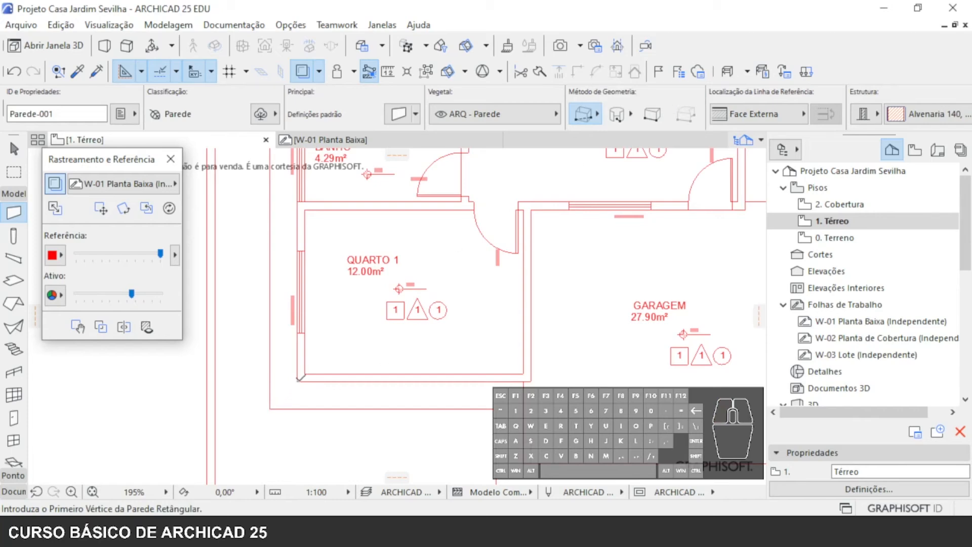
# - Draw rectangular walls about 4.28 by 3.28 m along the traced outer outline of QUARTO 1, between its lower-right and upper-left corners
pyautogui.scroll(7, 292, 388)
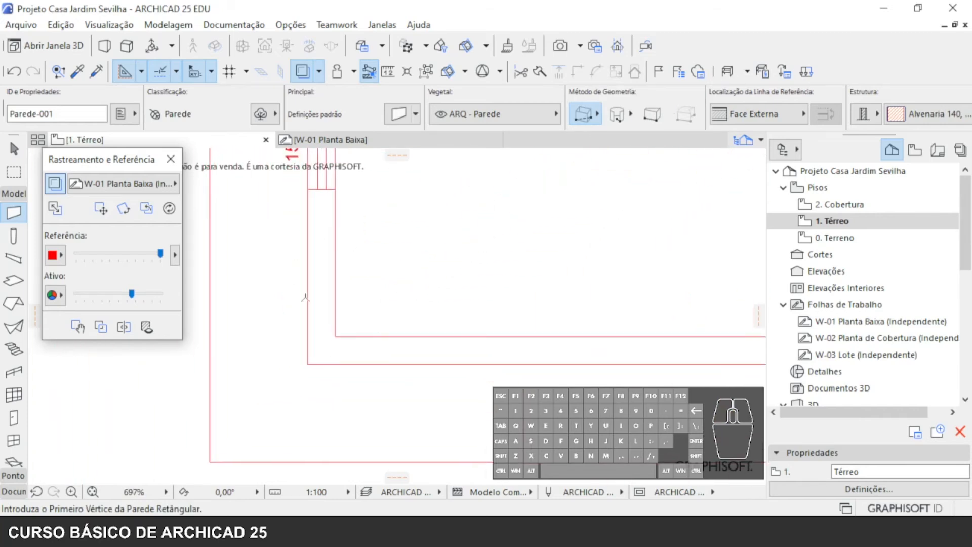
pyautogui.scroll(-6, 404, 318)
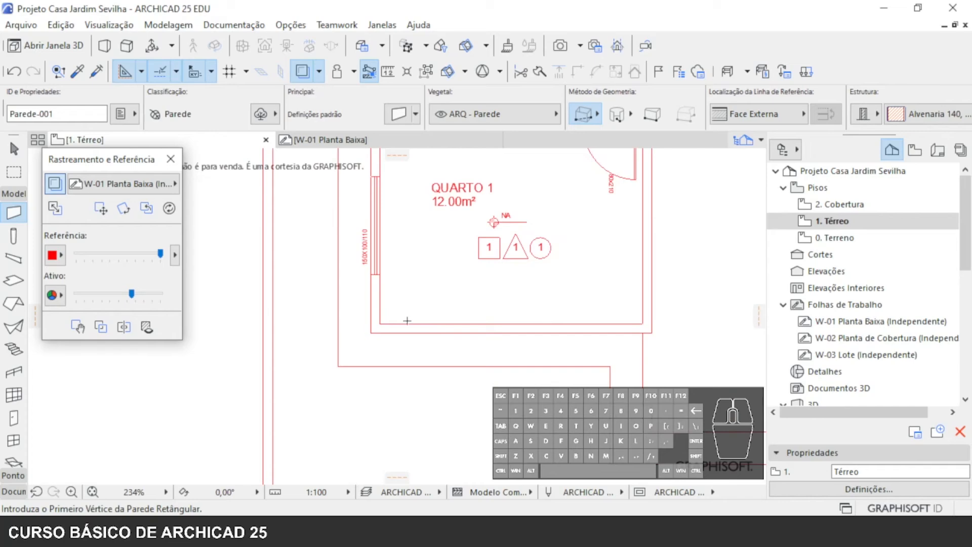
pyautogui.scroll(7, 377, 326)
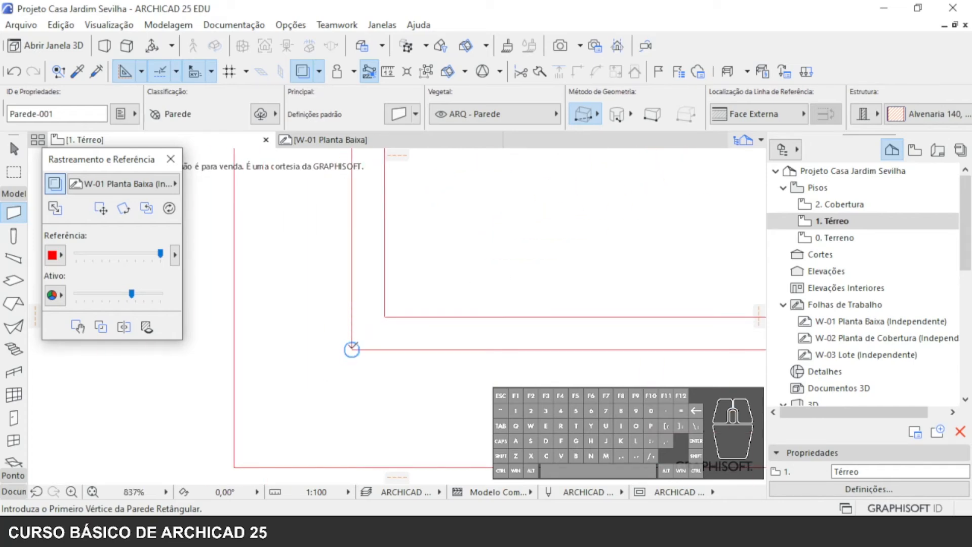
pyautogui.scroll(-7, 352, 349)
pyautogui.moveTo(586, 352); pyautogui.dragTo(414, 421, button='middle')
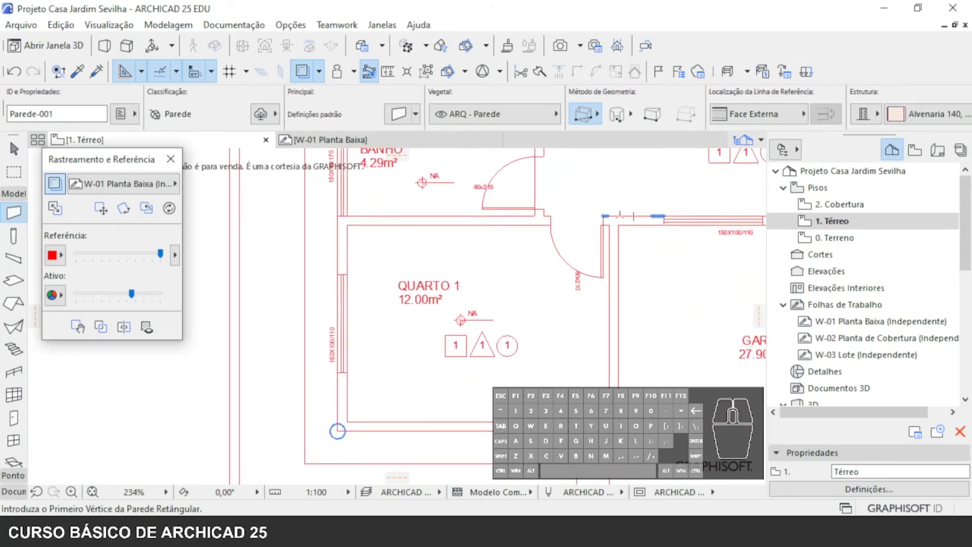
pyautogui.scroll(-4, 595, 234)
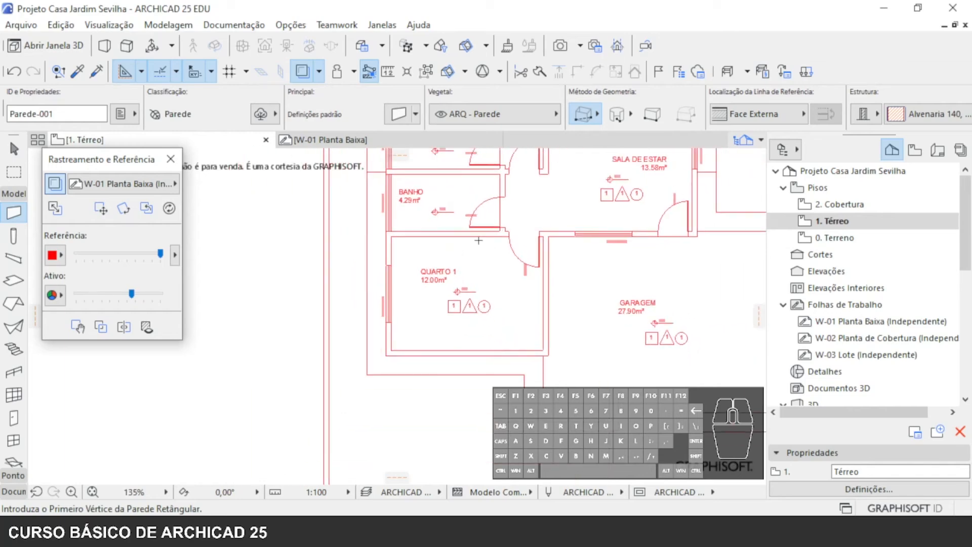
pyautogui.moveTo(530, 247); pyautogui.dragTo(517, 363, button='middle')
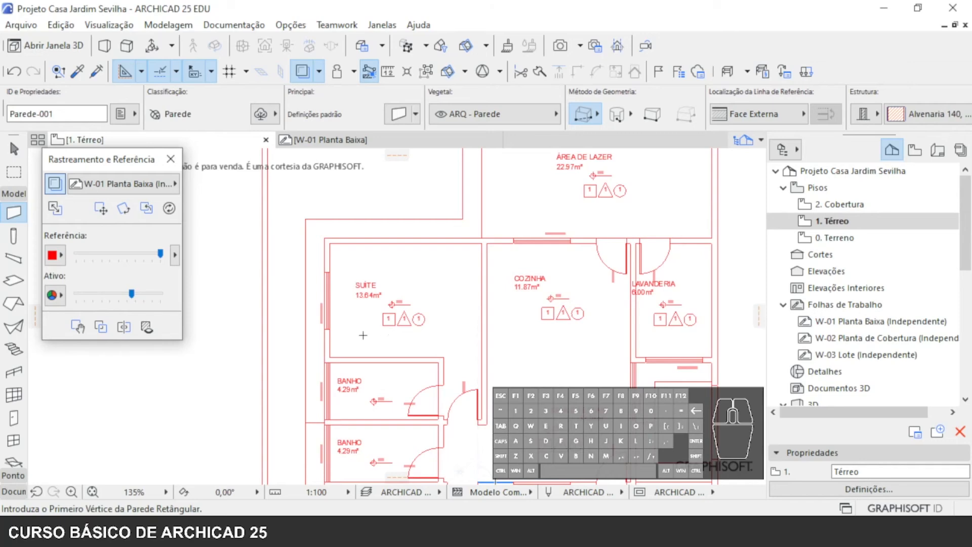
pyautogui.moveTo(614, 293); pyautogui.dragTo(476, 221, button='middle')
pyautogui.moveTo(464, 365); pyautogui.dragTo(551, 199, button='middle')
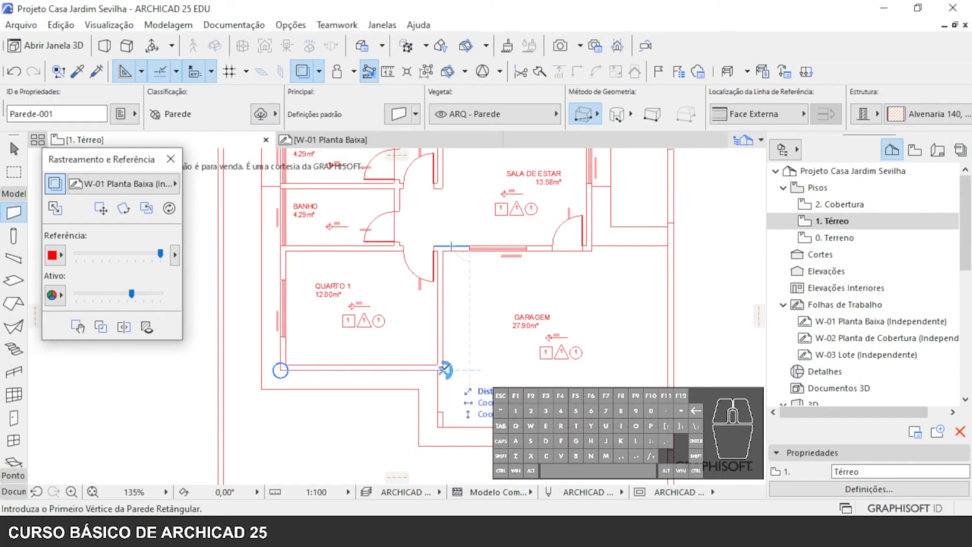
pyautogui.click(444, 369)
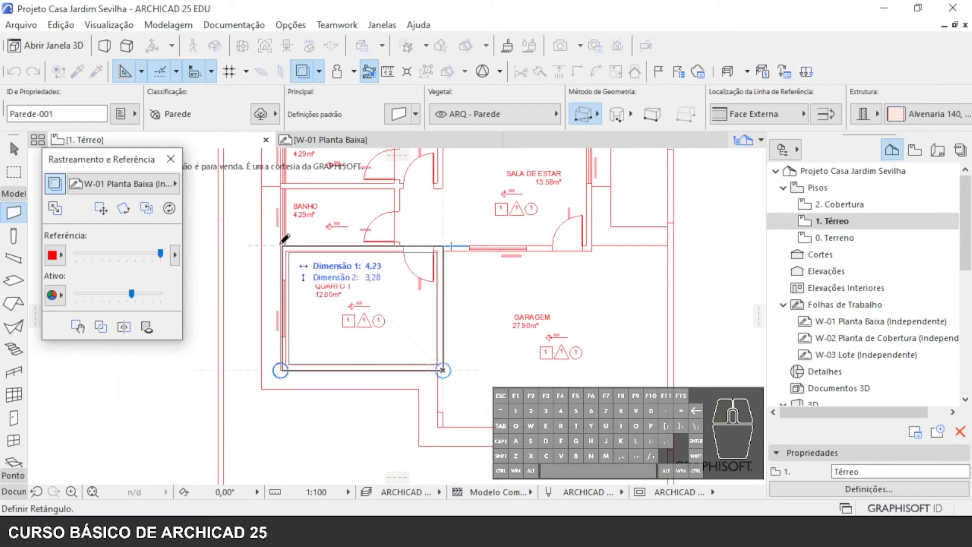
pyautogui.scroll(6, 285, 238)
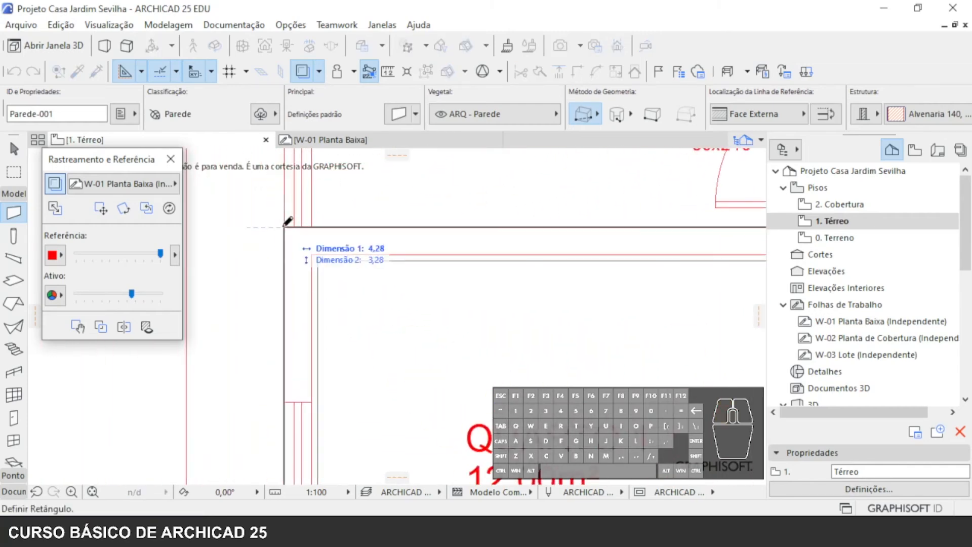
pyautogui.click(284, 227)
pyautogui.scroll(5, 306, 221)
pyautogui.scroll(-5, 373, 374)
pyautogui.scroll(-2, 485, 362)
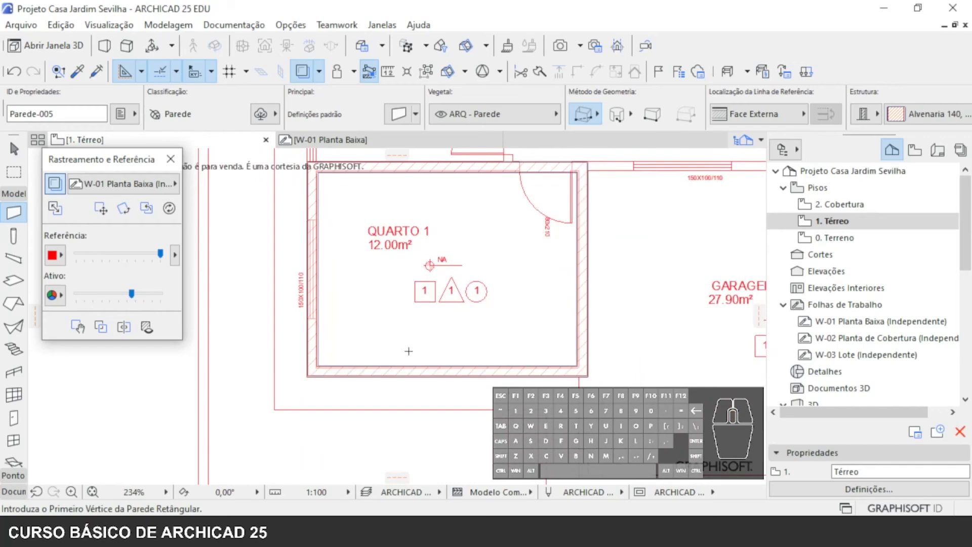
# - Set the active drawing's intensity to maximum and display the W-01 Planta Baixa trace reference on top of the walls
pyautogui.scroll(3, 273, 265)
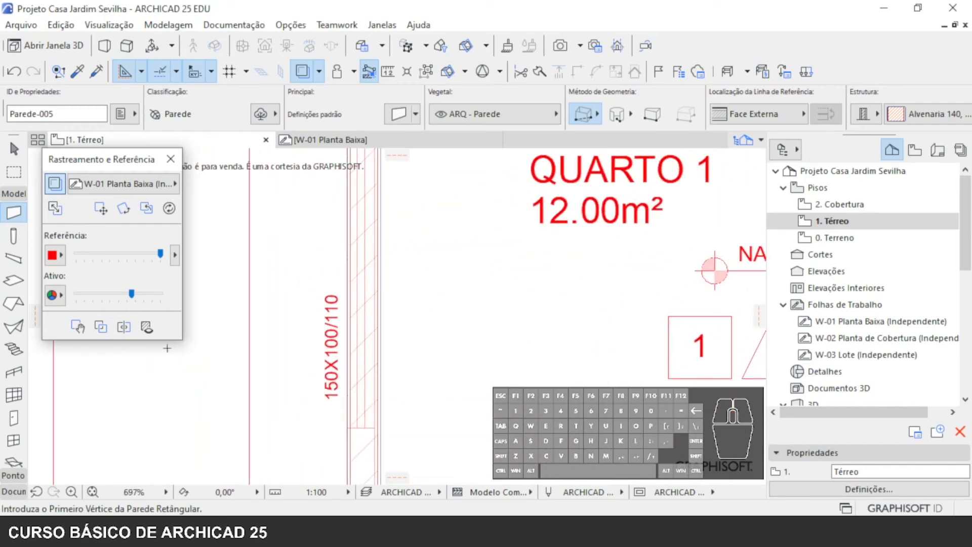
pyautogui.click(96, 329)
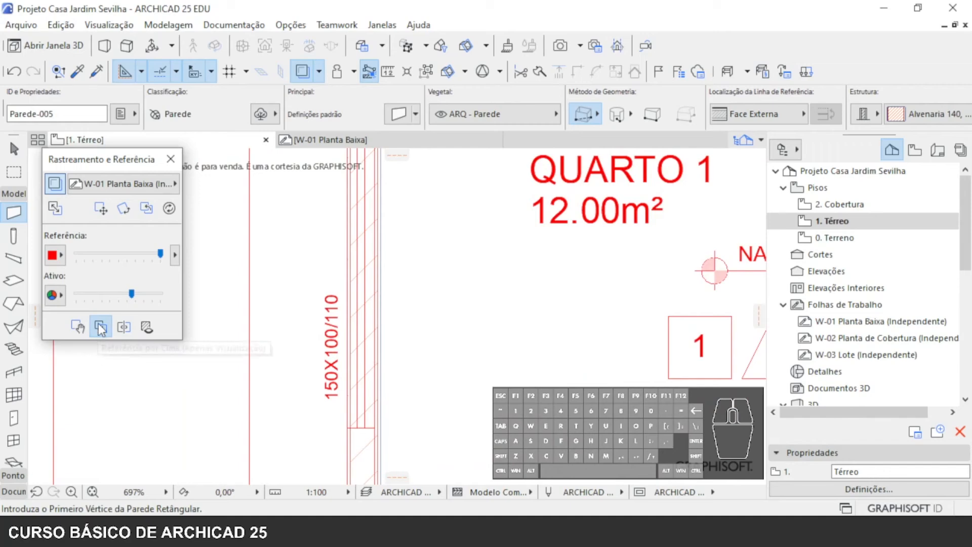
pyautogui.moveTo(134, 292)
pyautogui.mouseDown()
pyautogui.moveTo(187, 297)
pyautogui.moveTo(171, 305)
pyautogui.moveTo(156, 293)
pyautogui.moveTo(74, 294)
pyautogui.moveTo(215, 295)
pyautogui.mouseUp()
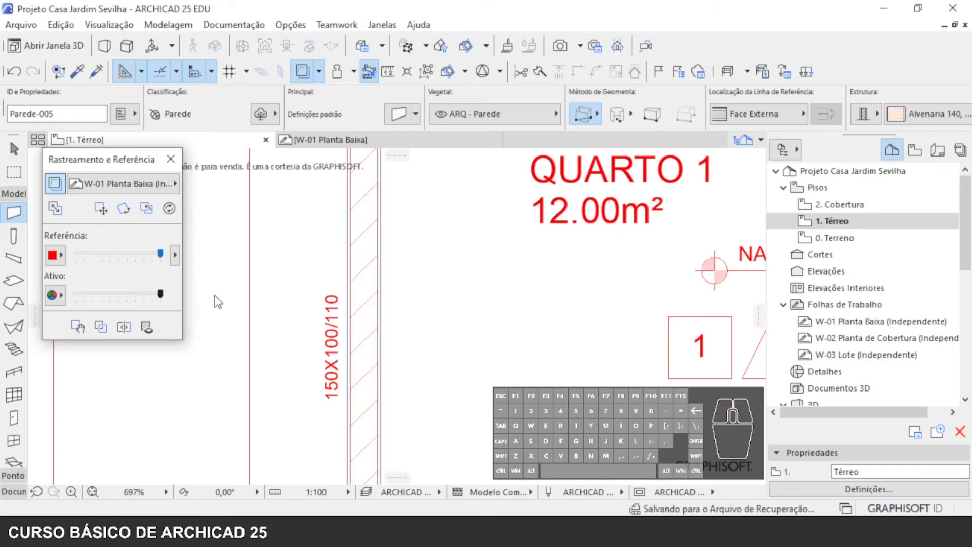
pyautogui.click(163, 294)
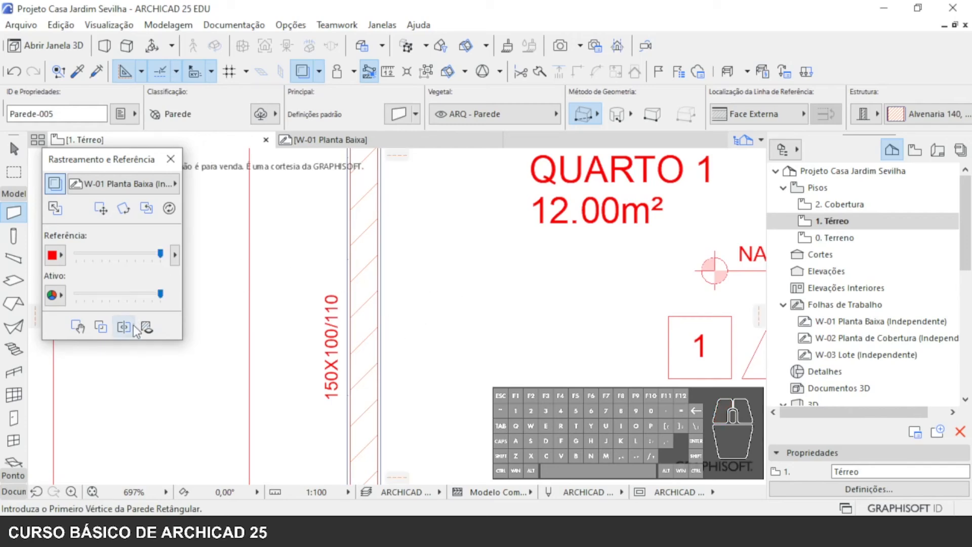
pyautogui.click(103, 330)
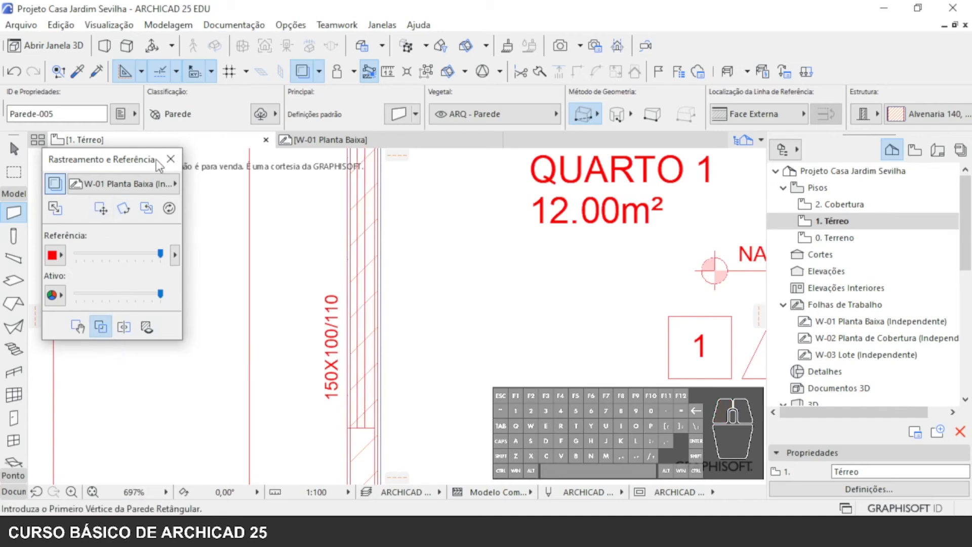
# - Select the four grouped walls around QUARTO 1 with the Arrow tool
pyautogui.click(14, 151)
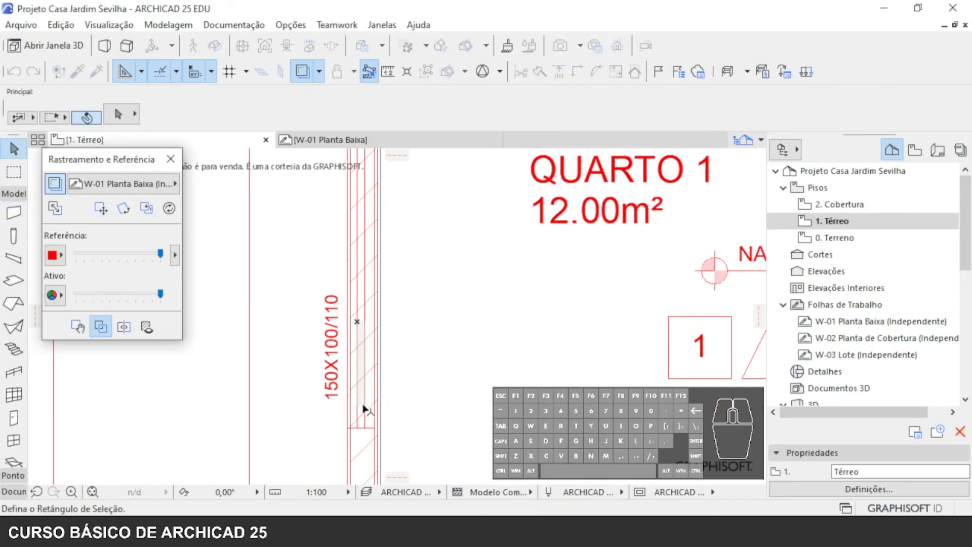
pyautogui.scroll(-5, 425, 346)
pyautogui.scroll(-2, 473, 324)
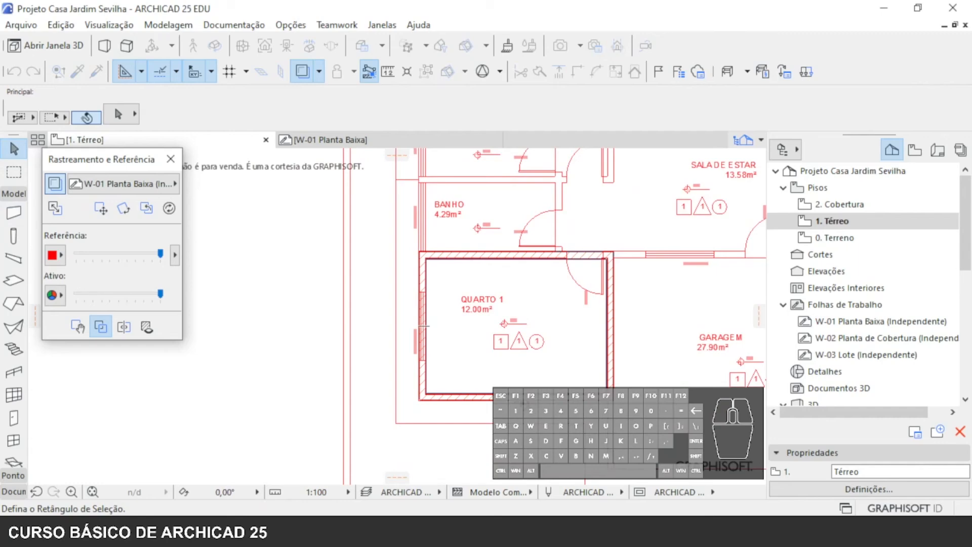
pyautogui.click(601, 317)
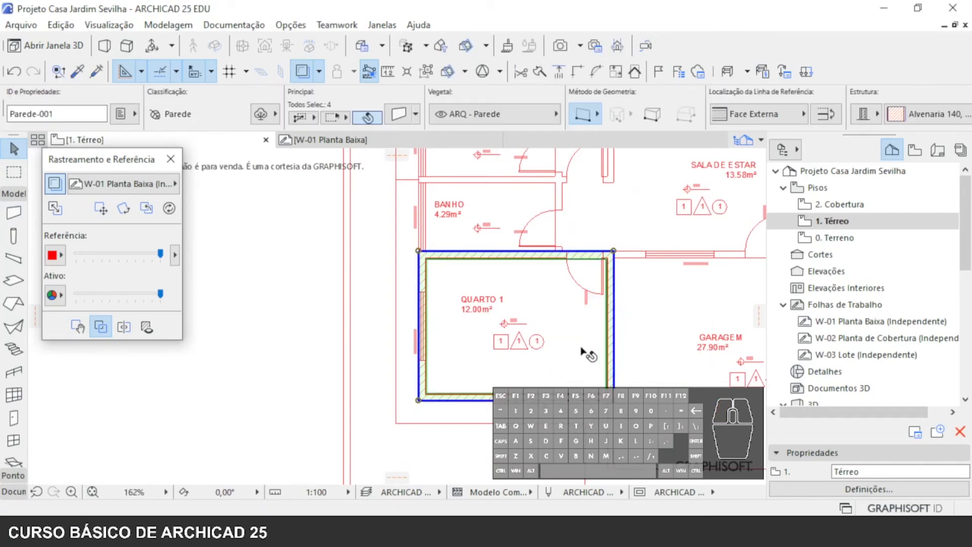
# - Look at the wall favourites available for the four selected walls, without applying one
pyautogui.moveTo(332, 147)
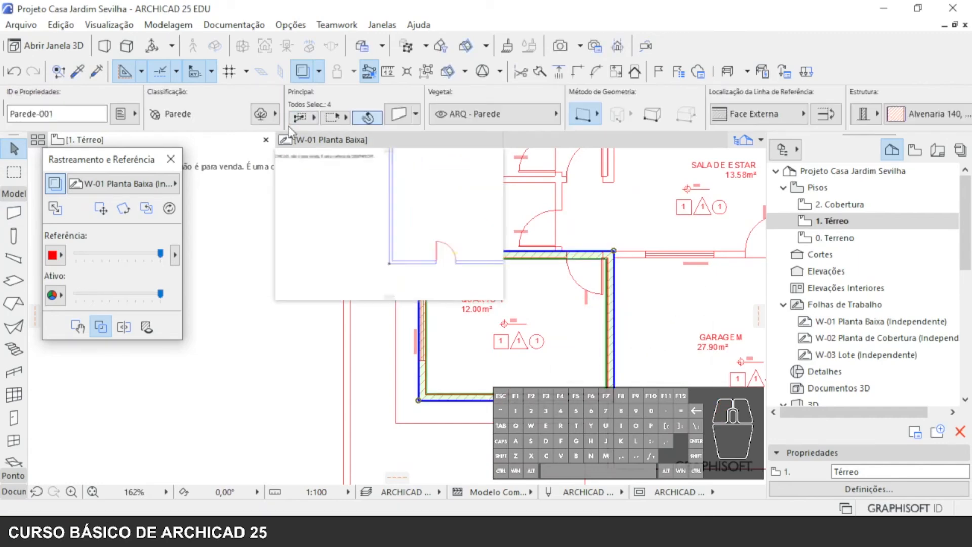
pyautogui.click(413, 112)
pyautogui.rightClick(501, 212)
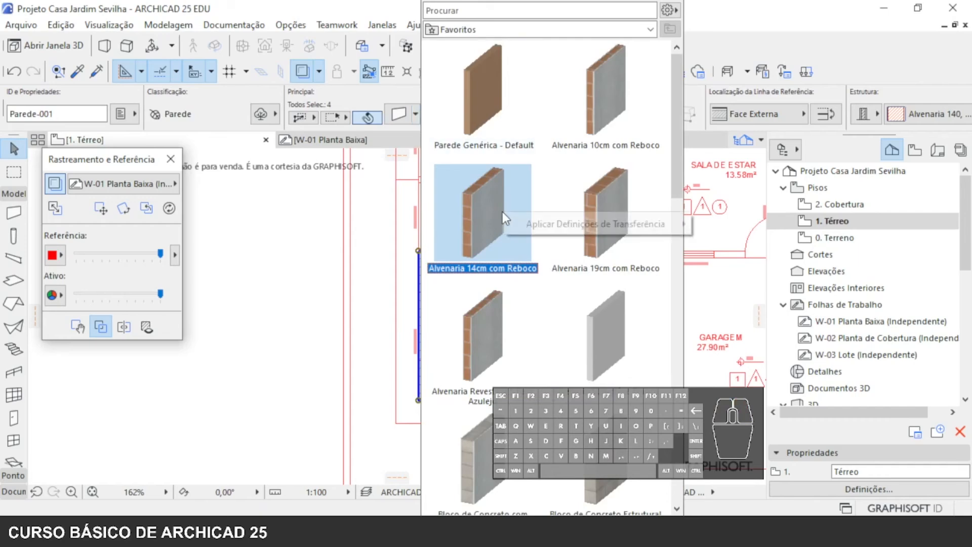
pyautogui.click(397, 112)
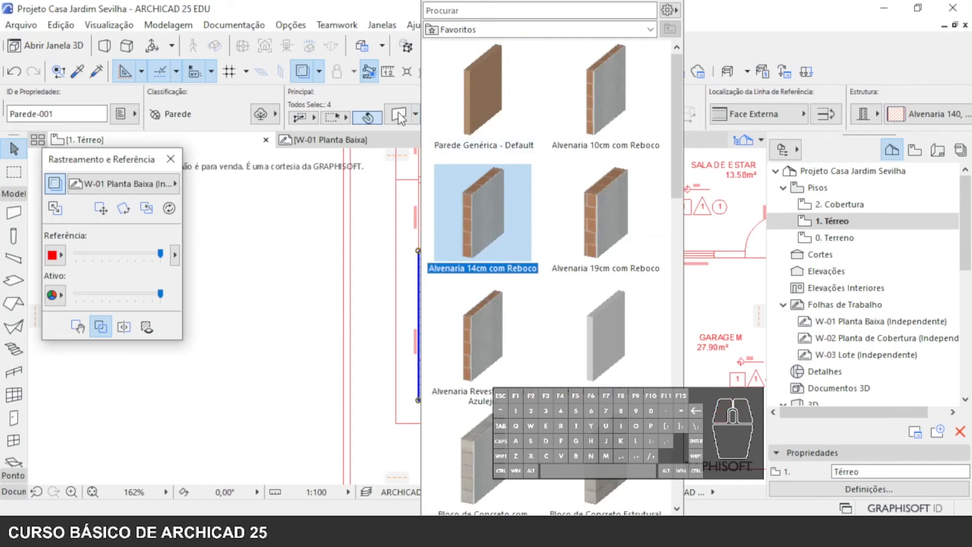
pyautogui.click(399, 113)
# - Review the selected walls' reference line location, composite, structure type and classification options without changing them
pyautogui.click(771, 113)
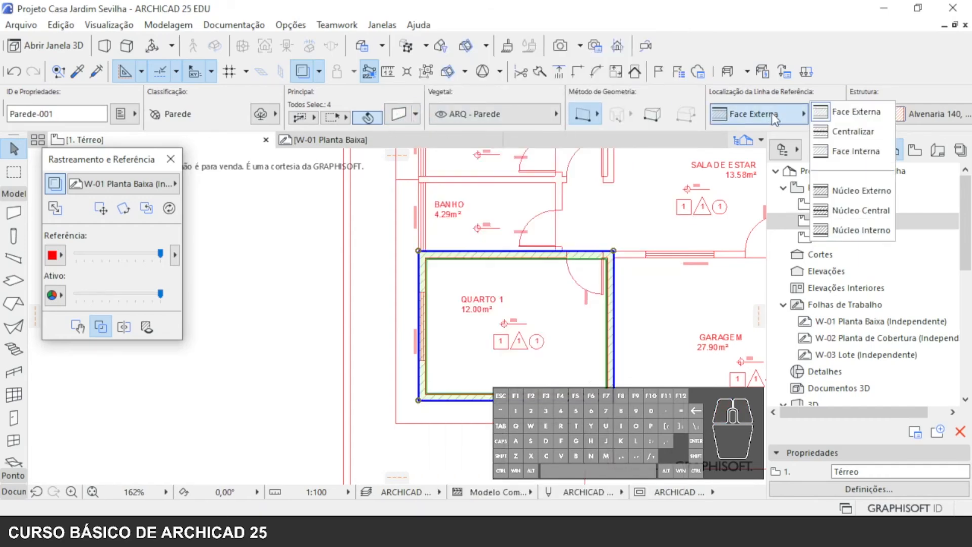
pyautogui.click(846, 118)
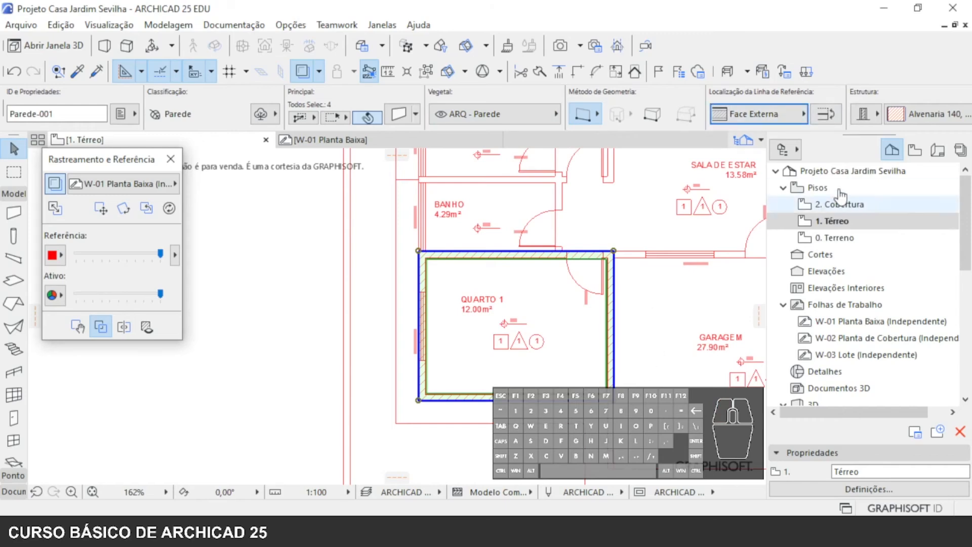
pyautogui.click(923, 118)
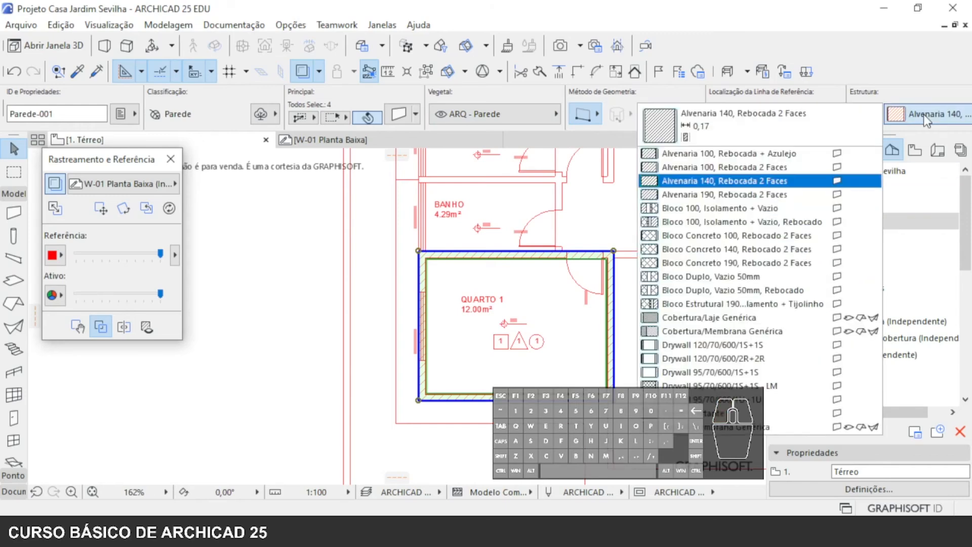
pyautogui.click(924, 114)
pyautogui.click(908, 114)
pyautogui.click(850, 103)
pyautogui.click(860, 115)
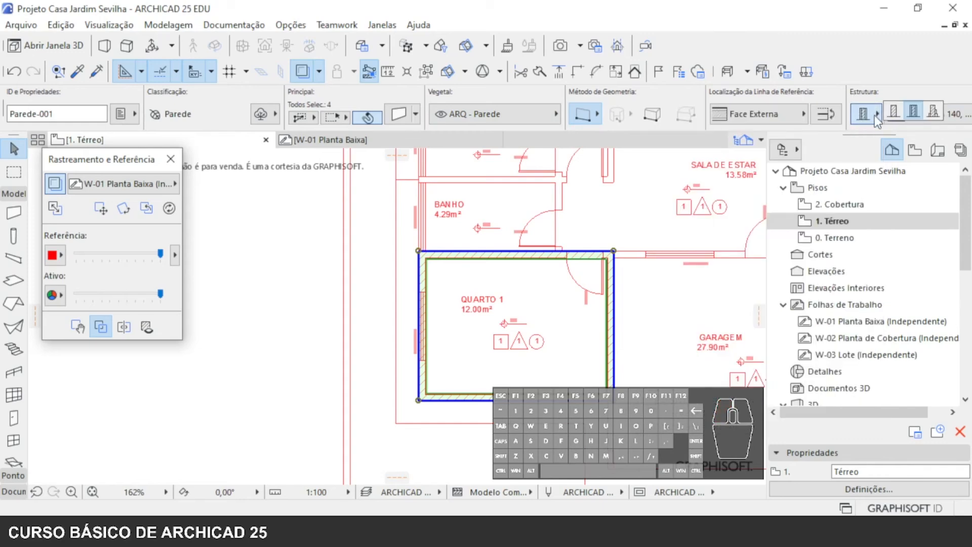
pyautogui.click(757, 115)
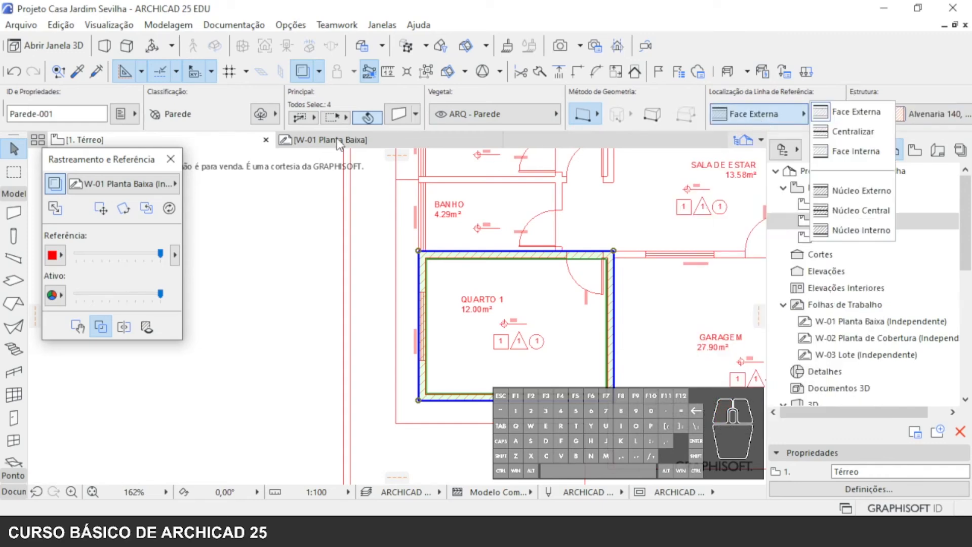
pyautogui.click(184, 118)
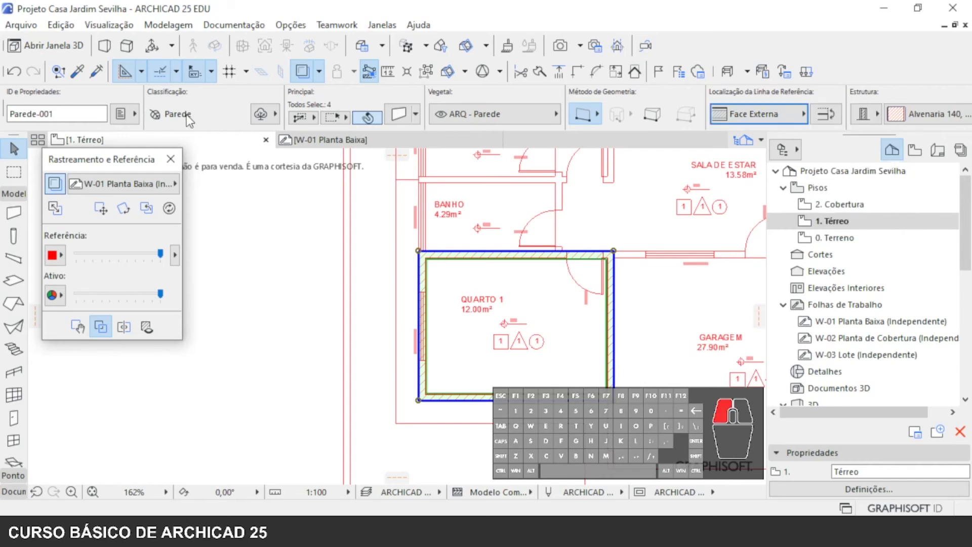
pyautogui.click(261, 114)
pyautogui.click(260, 114)
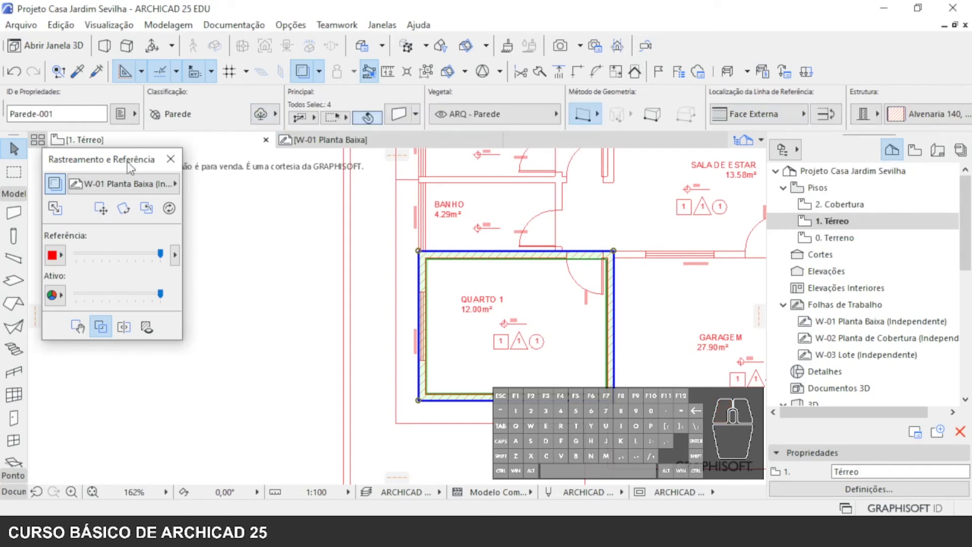
# - Open the settings of the four selected walls and examine the floor plan and section, geometry and composite options
pyautogui.click(398, 114)
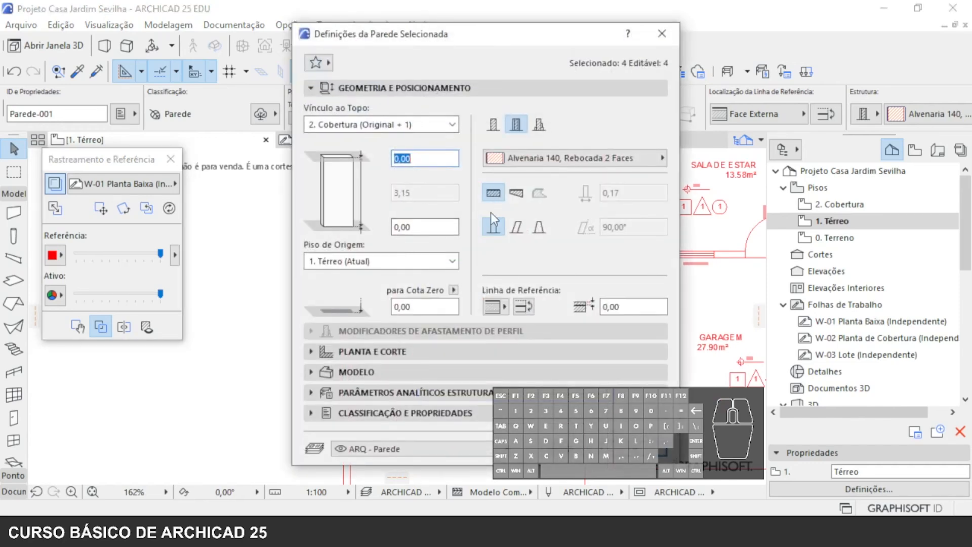
pyautogui.click(311, 353)
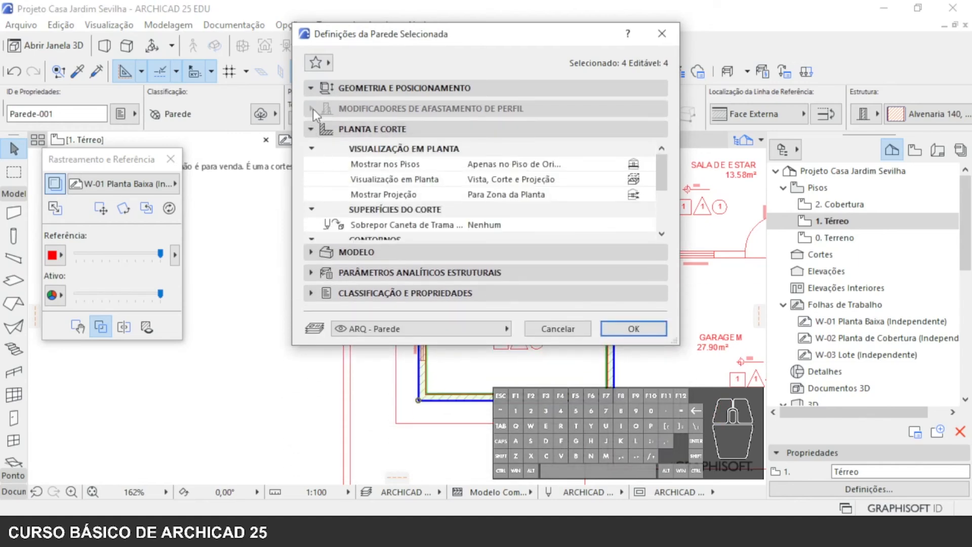
pyautogui.click(314, 87)
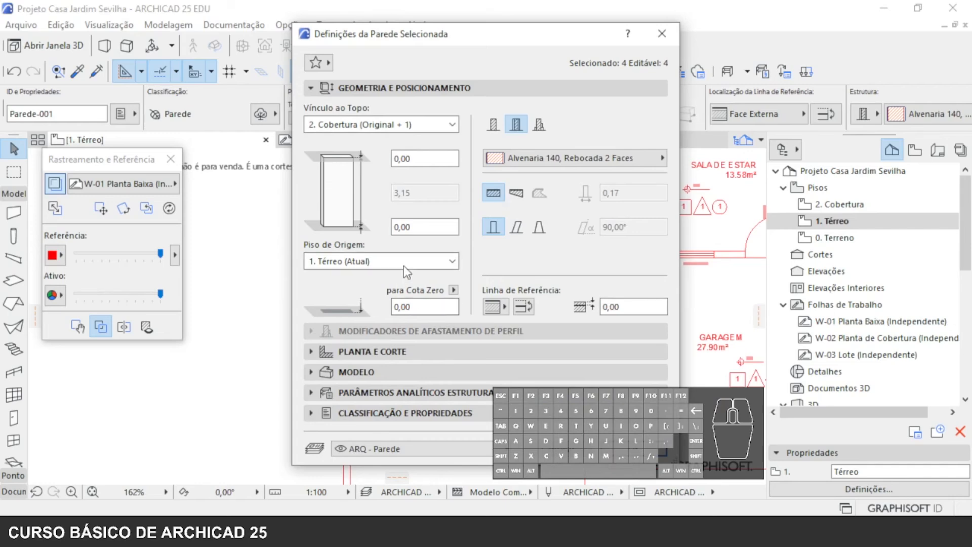
pyautogui.click(538, 161)
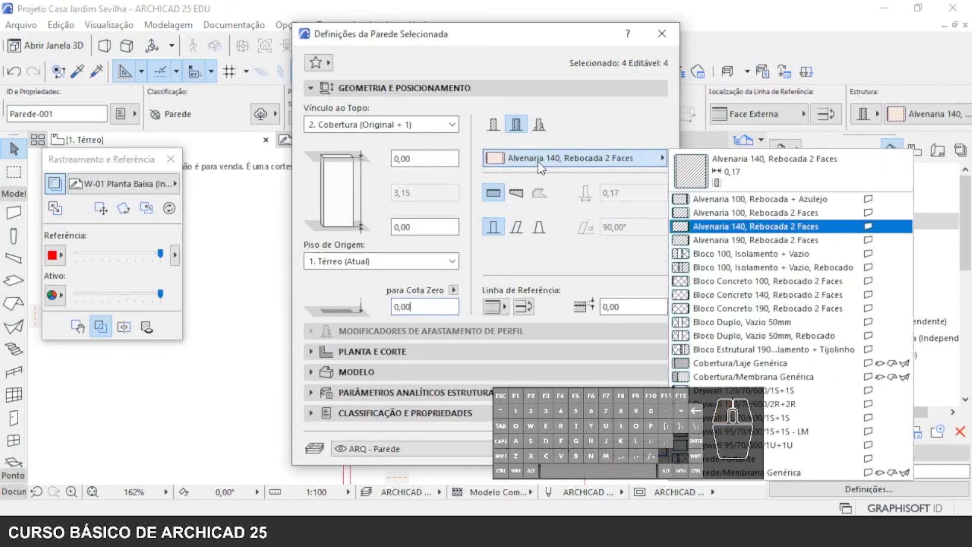
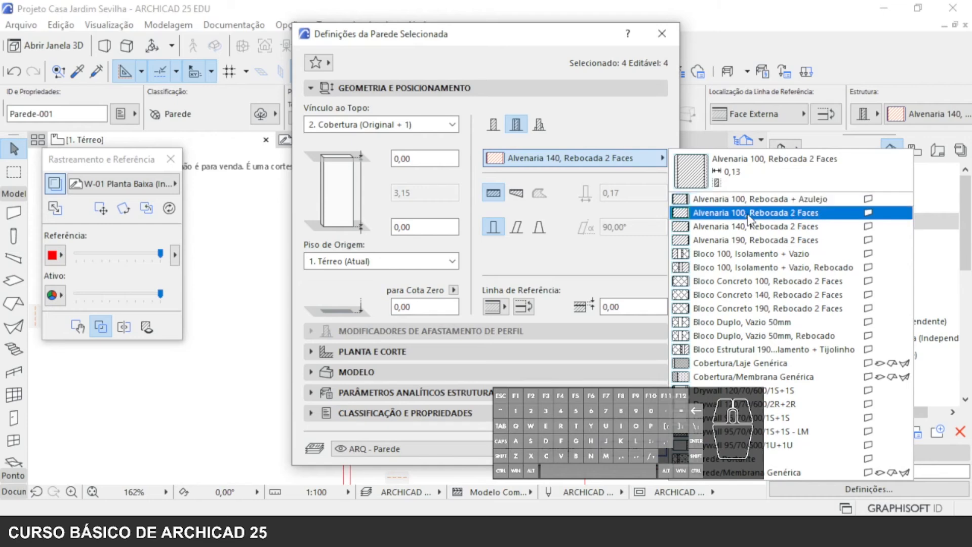
# - Change the four selected QUARTO 1 walls' composite to Alvenaria 100, Rebocada 2 Faces and check their thickness against the traced plan
pyautogui.click(749, 214)
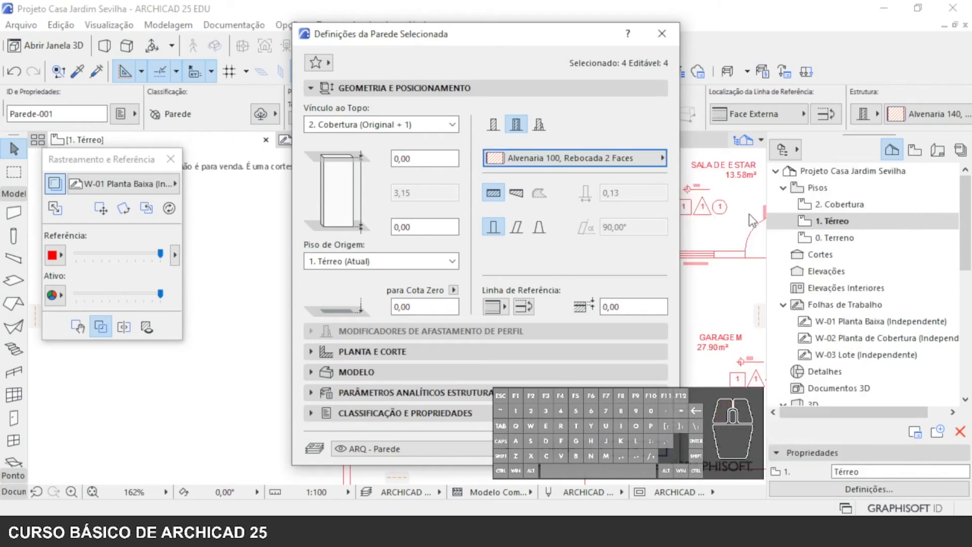
pyautogui.click(628, 158)
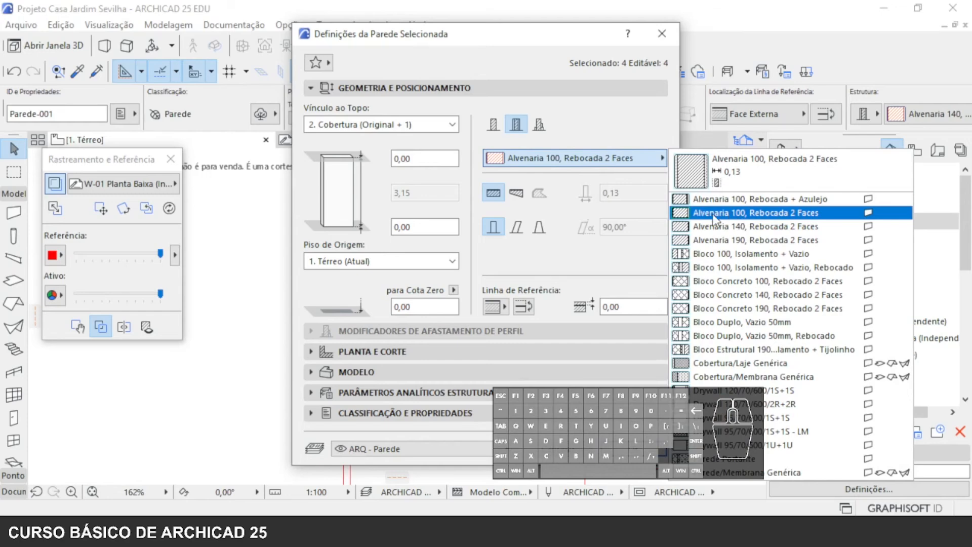
pyautogui.click(416, 129)
pyautogui.click(416, 130)
pyautogui.click(416, 129)
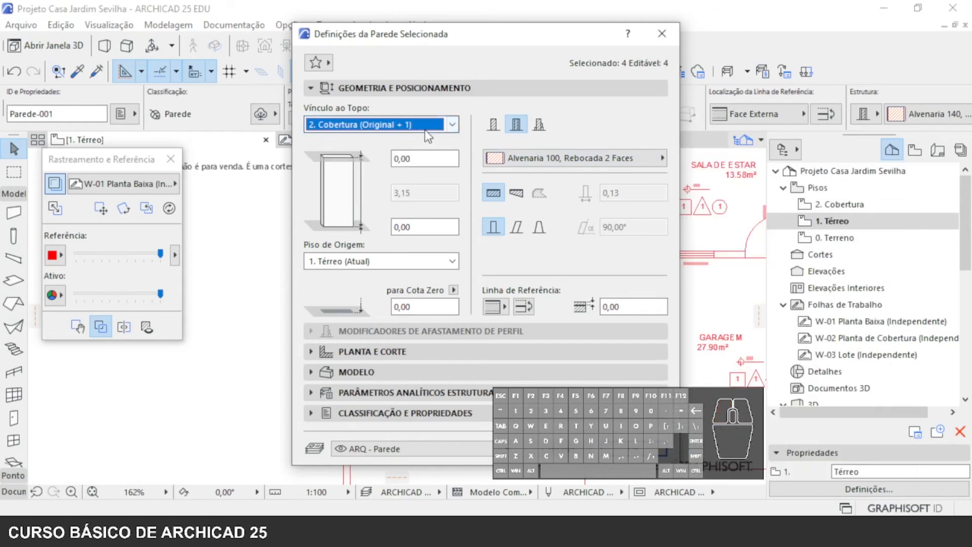
pyautogui.click(605, 160)
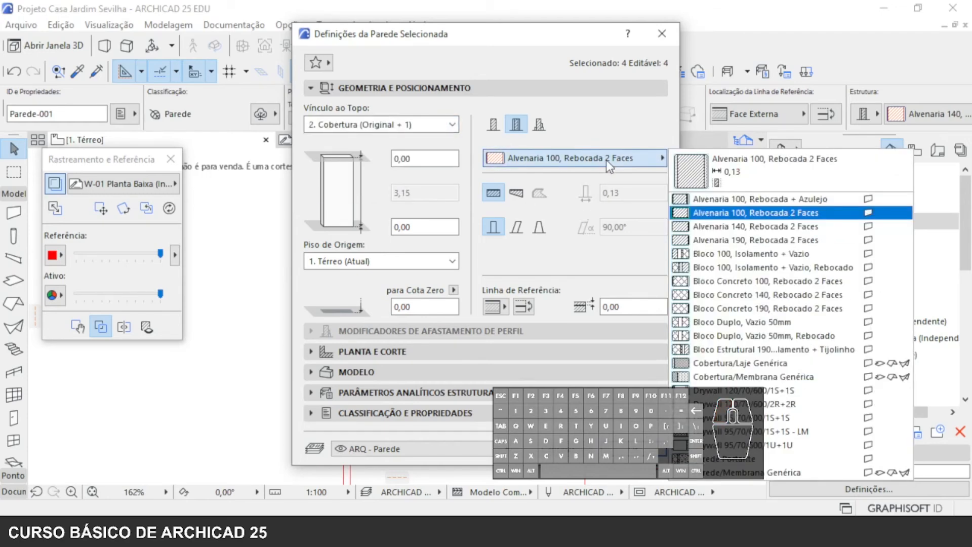
pyautogui.click(769, 214)
pyautogui.press('Return')
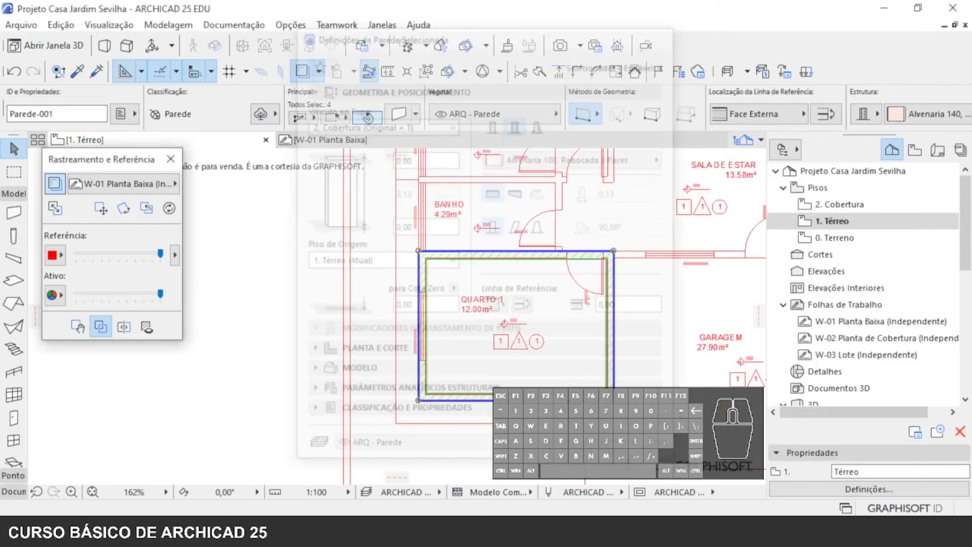
pyautogui.scroll(8, 568, 271)
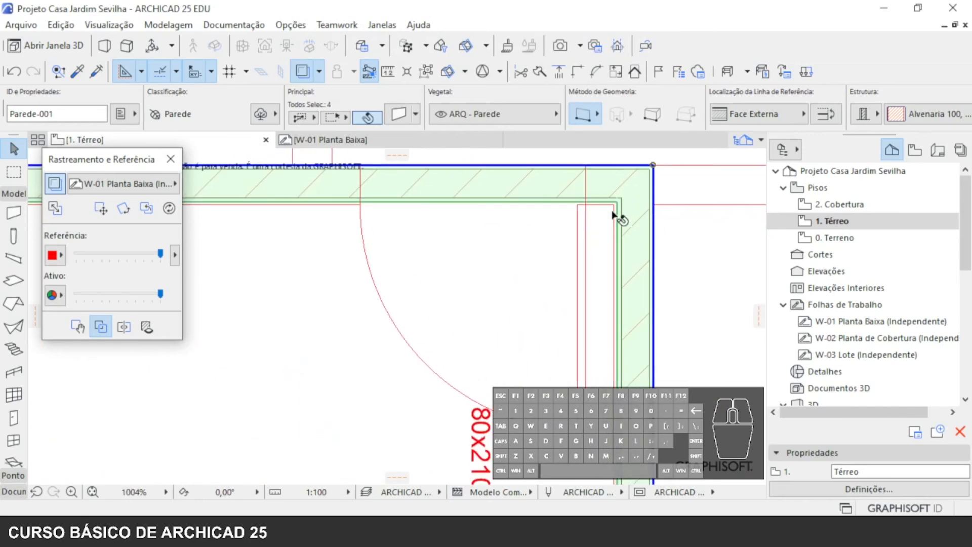
pyautogui.scroll(-10, 607, 228)
pyautogui.scroll(5, 570, 277)
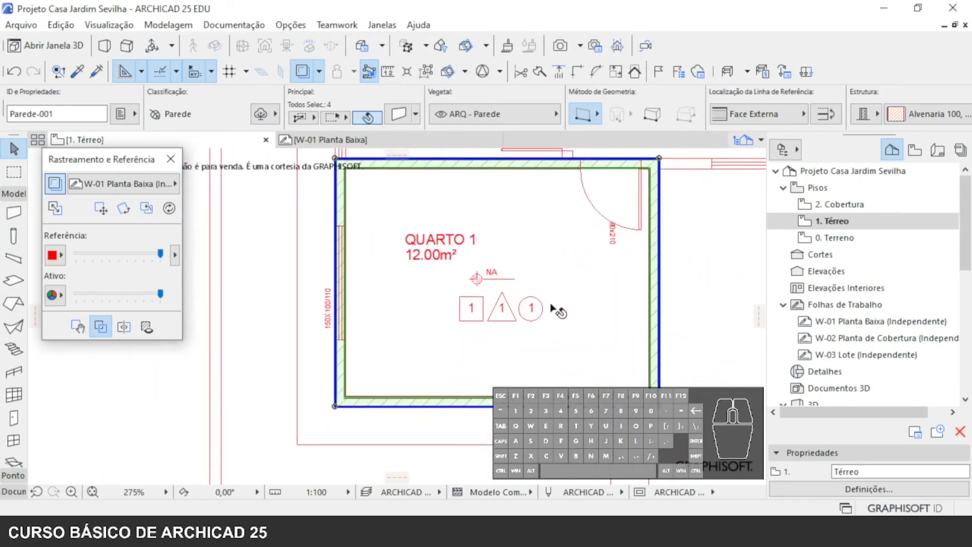
# - Delete all the walls drawn around QUARTO 1
pyautogui.click(587, 367)
pyautogui.hotkey('ctrl', 'a')
pyautogui.press('Delete')
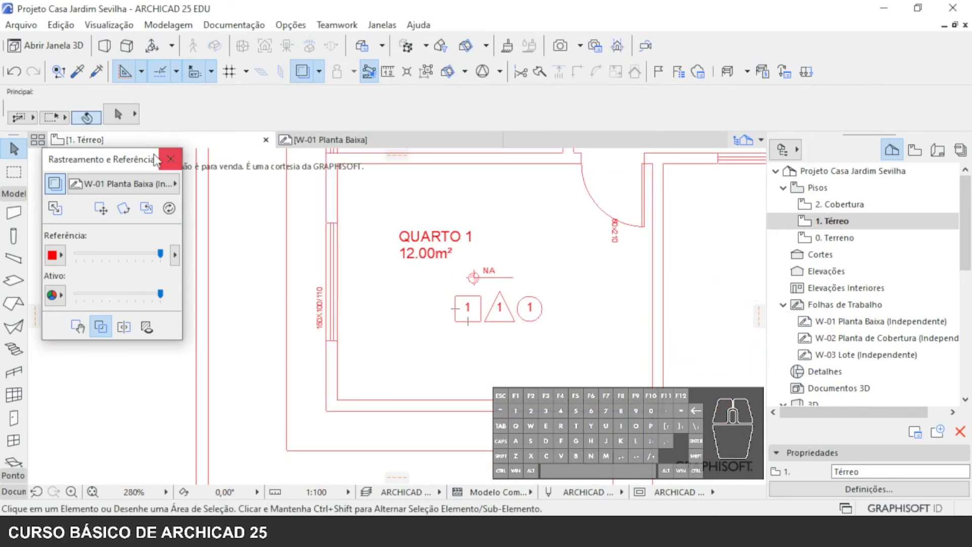
# - Draw a rectangular wall loop along the traced outline of QUARTO 1, using the GENÉRICO - VEDAÇÃO EXTERNA wall favourite
pyautogui.click(14, 212)
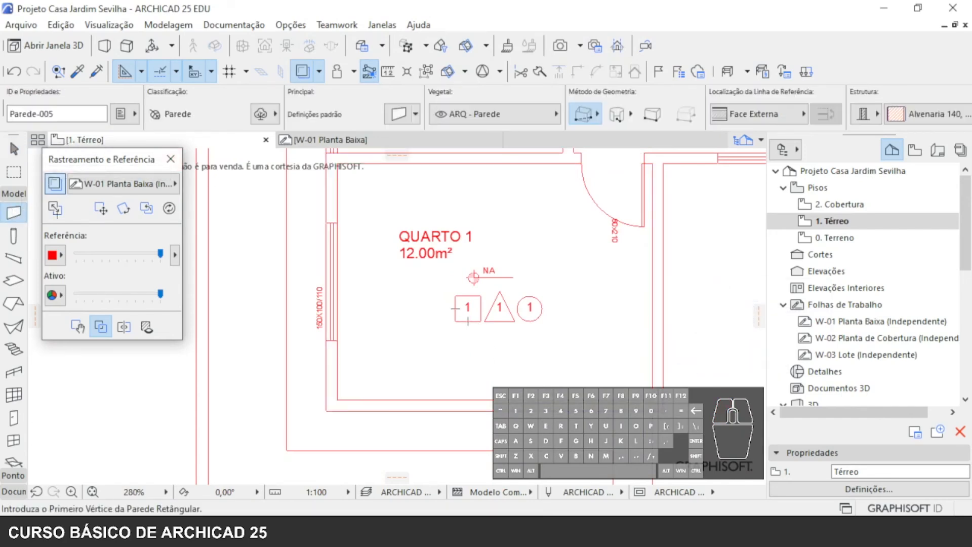
pyautogui.rightClick(23, 217)
pyautogui.click(106, 104)
pyautogui.doubleClick(132, 124)
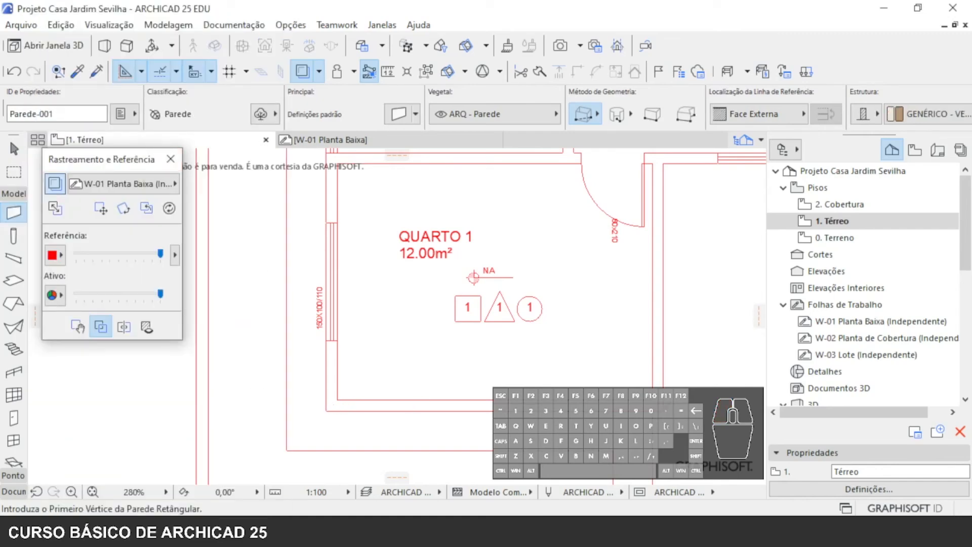
pyautogui.click(663, 411)
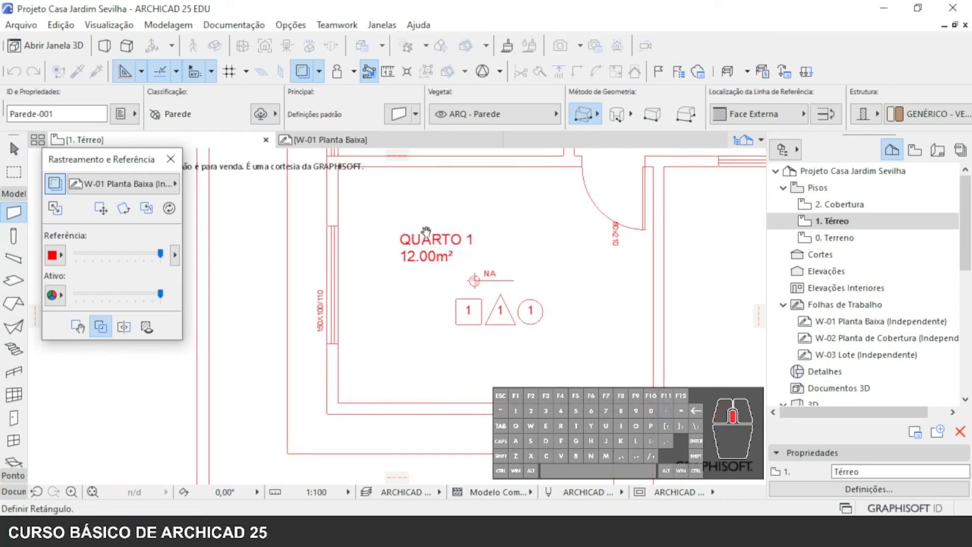
pyautogui.moveTo(425, 229); pyautogui.dragTo(466, 354, button='middle')
pyautogui.click(379, 277)
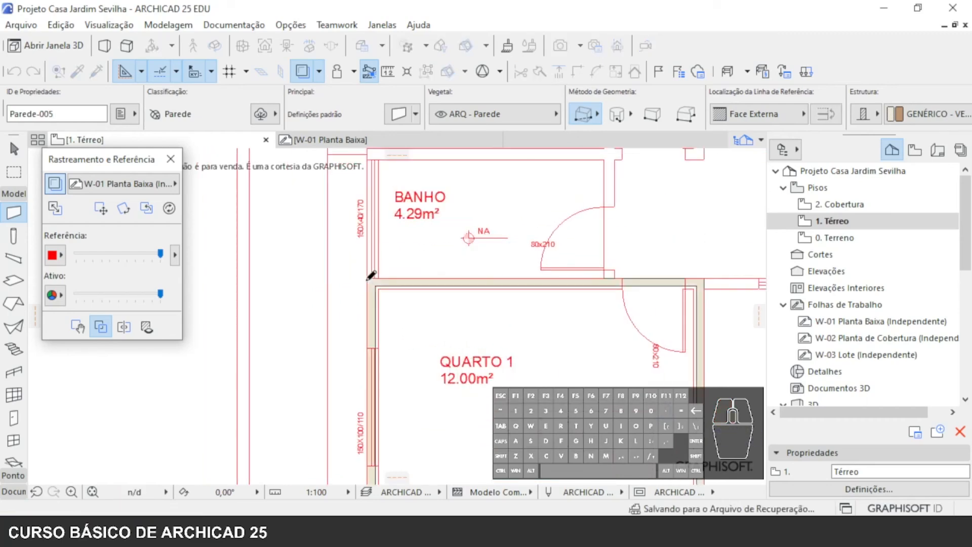
pyautogui.moveTo(514, 284); pyautogui.dragTo(480, 193, button='middle')
pyautogui.press('Escape')
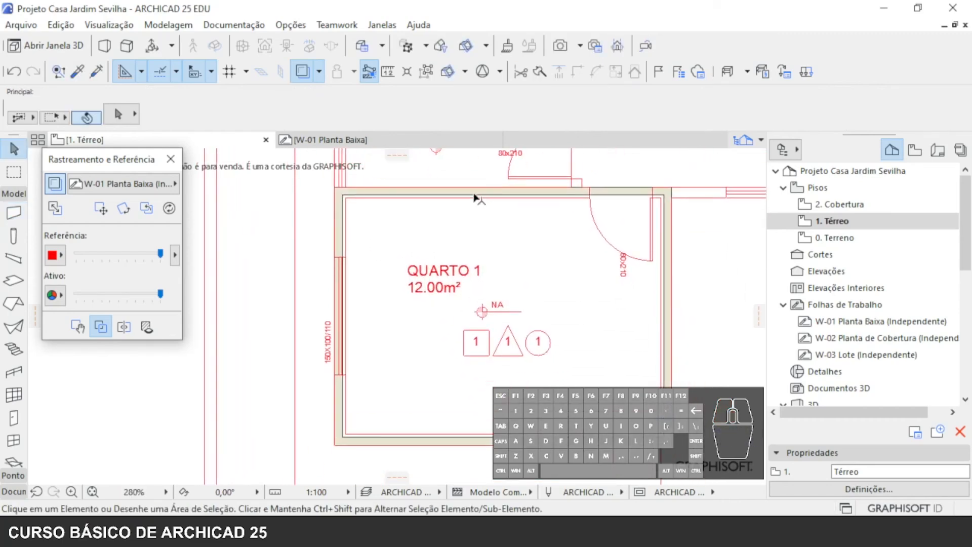
# - Set the thickness of the four grouped QUARTO 1 walls to 0,14
pyautogui.click(475, 196)
pyautogui.rightClick(475, 197)
pyautogui.click(517, 154)
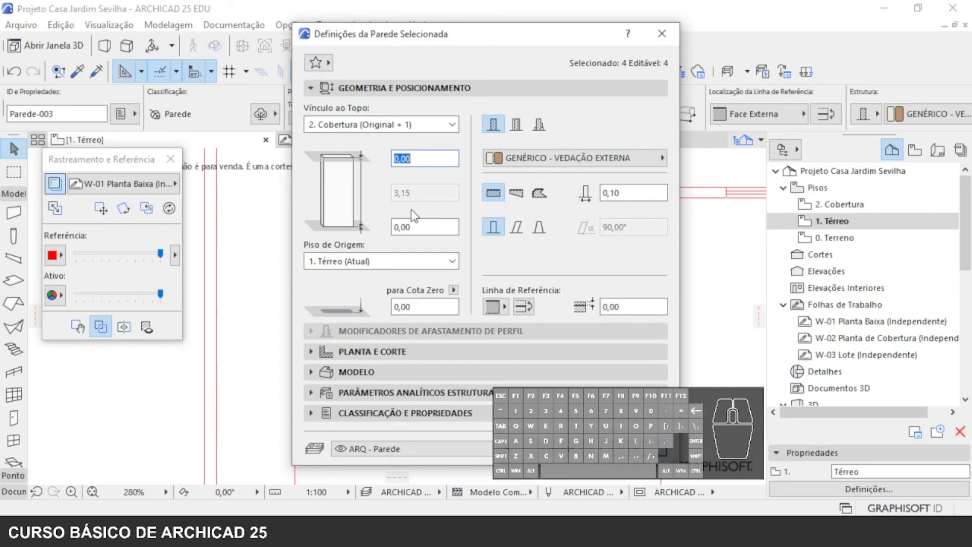
pyautogui.click(560, 159)
pyautogui.click(559, 159)
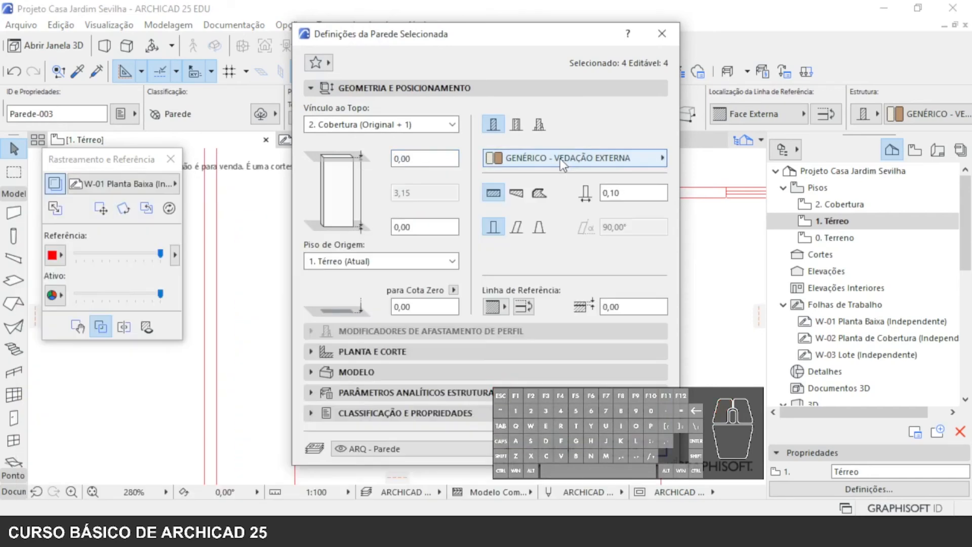
pyautogui.click(632, 194)
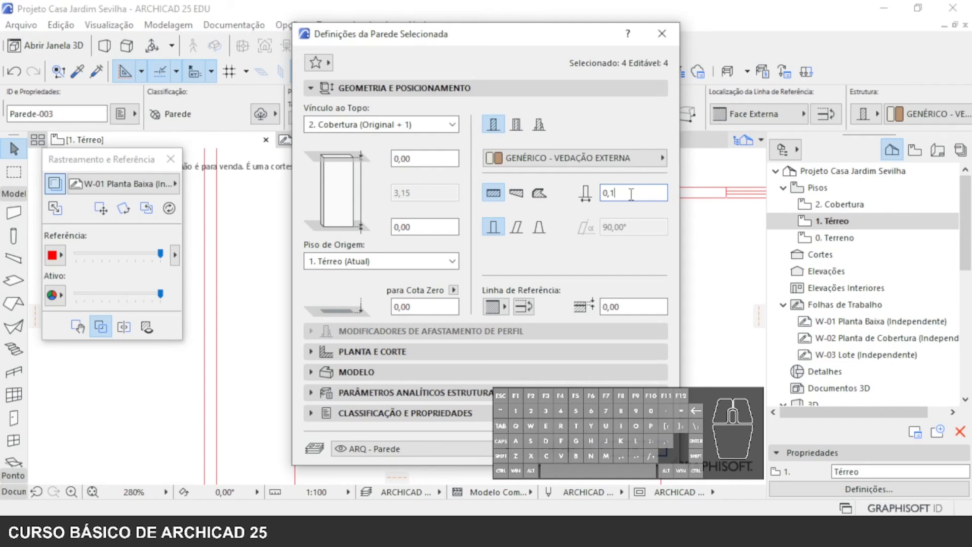
pyautogui.press('Tab')
pyautogui.write('4')
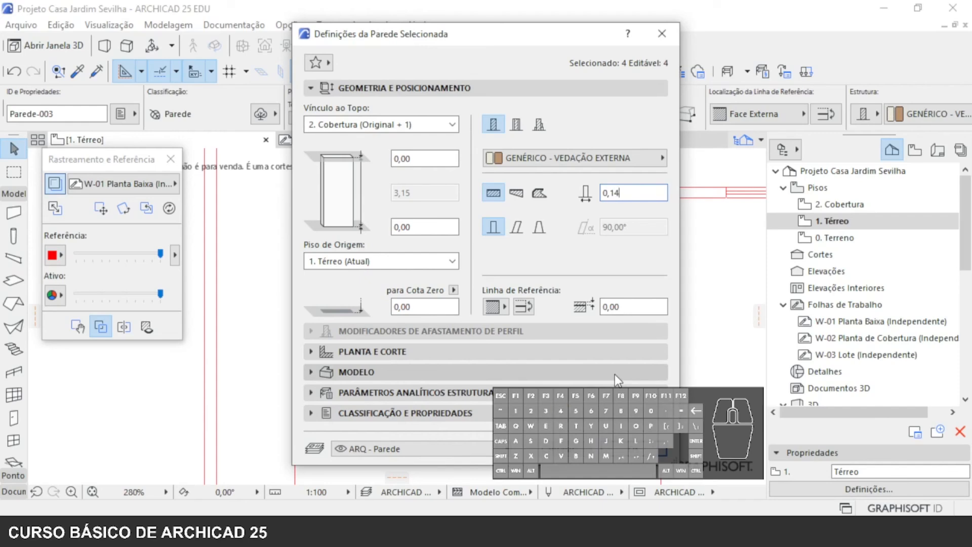
pyautogui.press('Return')
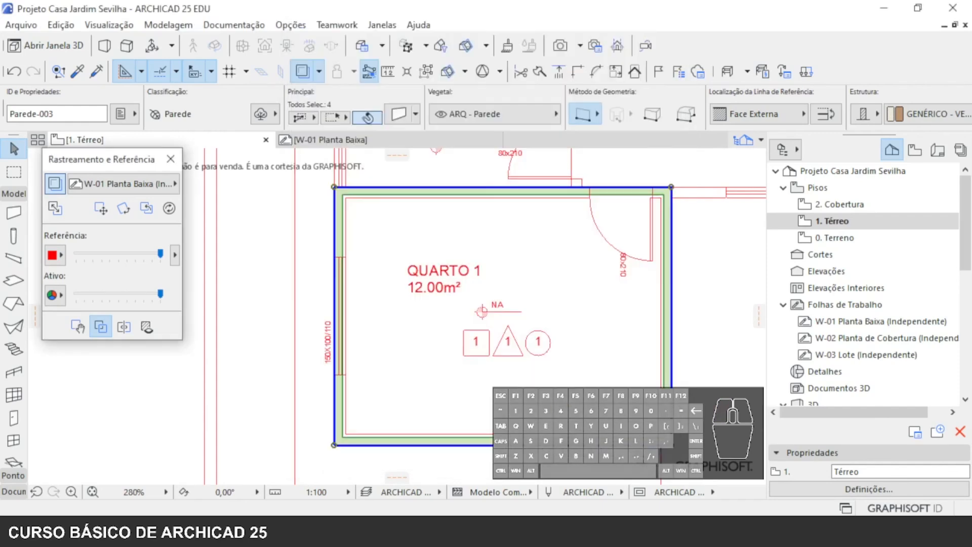
# - Compare the QUARTO 1 walls with the traced plan, switching the reference behind the walls and back in front
pyautogui.scroll(6, 380, 215)
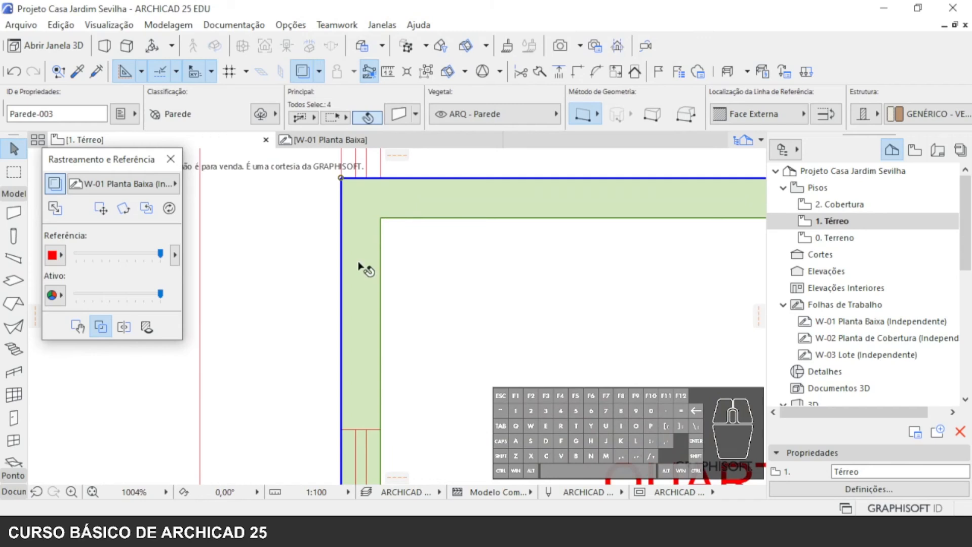
pyautogui.press('Escape')
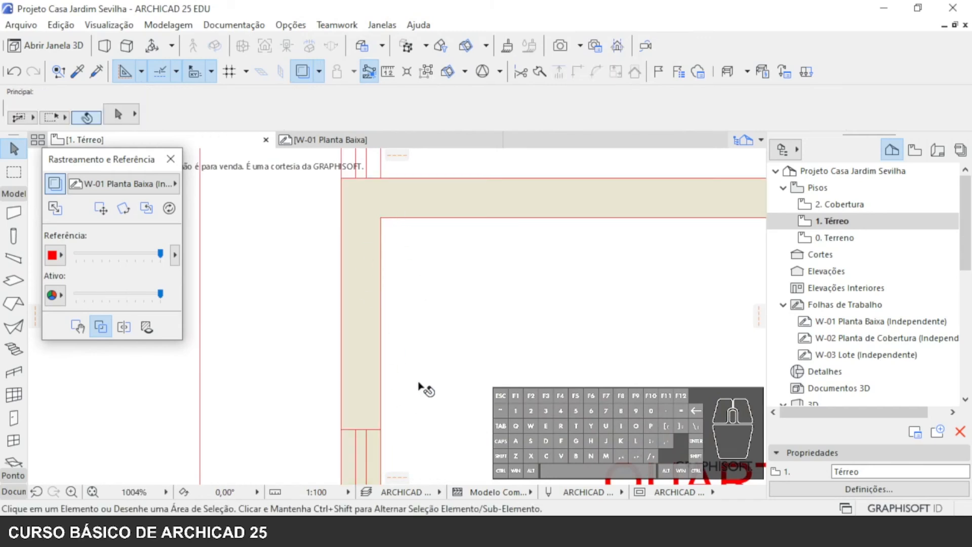
pyautogui.scroll(-5, 419, 274)
pyautogui.scroll(-3, 491, 326)
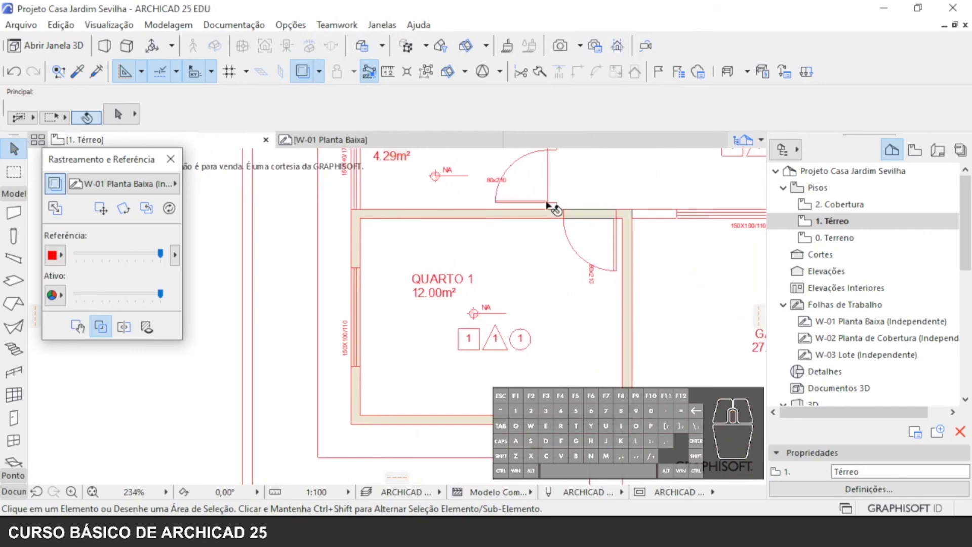
pyautogui.click(100, 326)
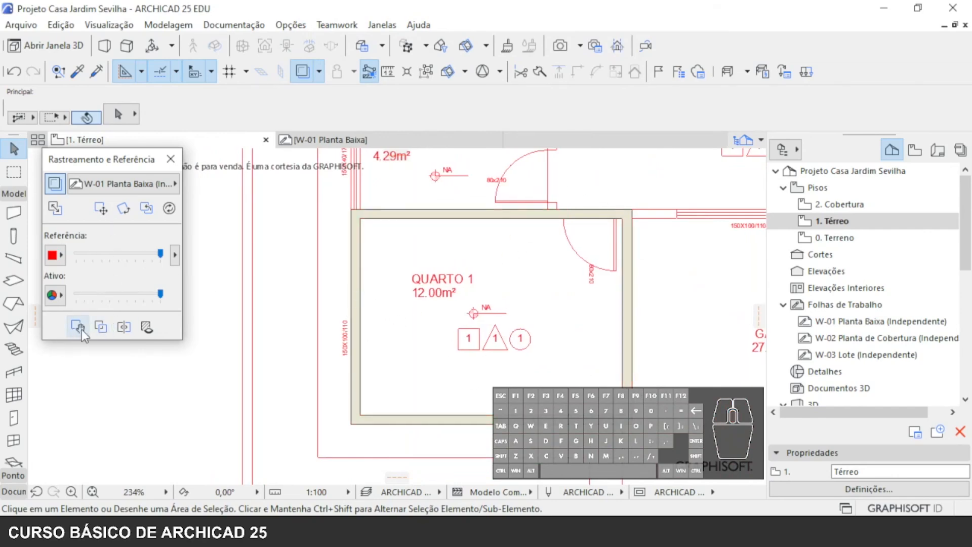
pyautogui.click(101, 327)
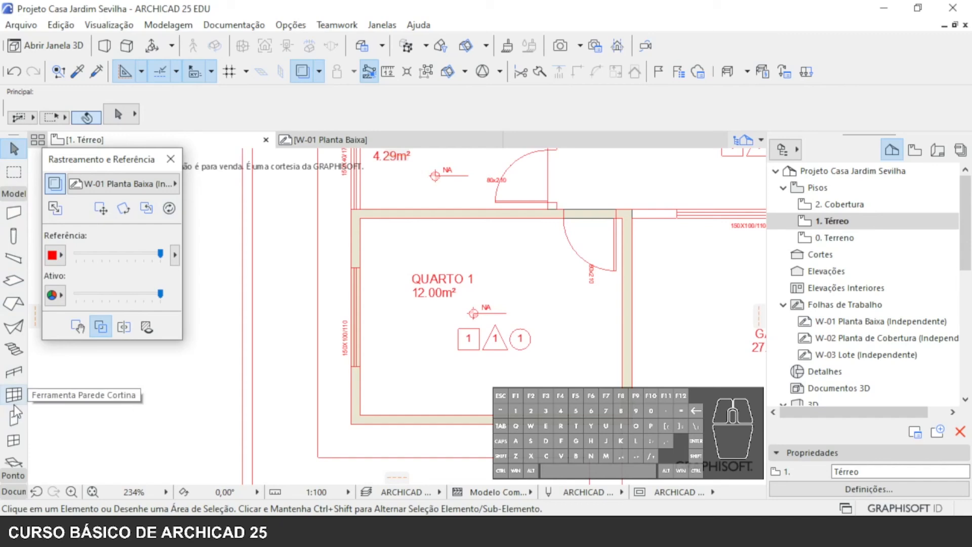
# - Choose the Correr 04 Folhas Alumínio com Vidro - Default favourite for the Window tool, sized 1,60 by 1,00
pyautogui.click(14, 440)
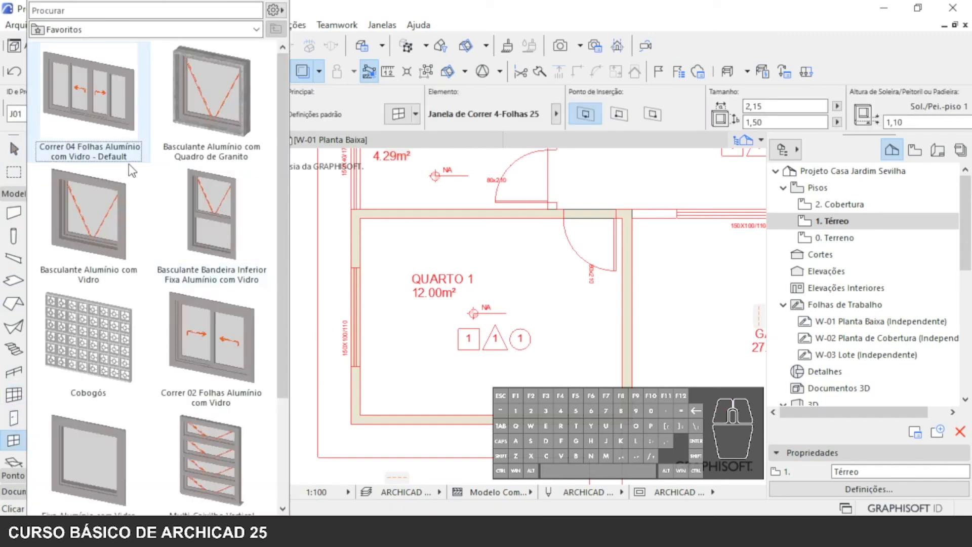
pyautogui.click(117, 86)
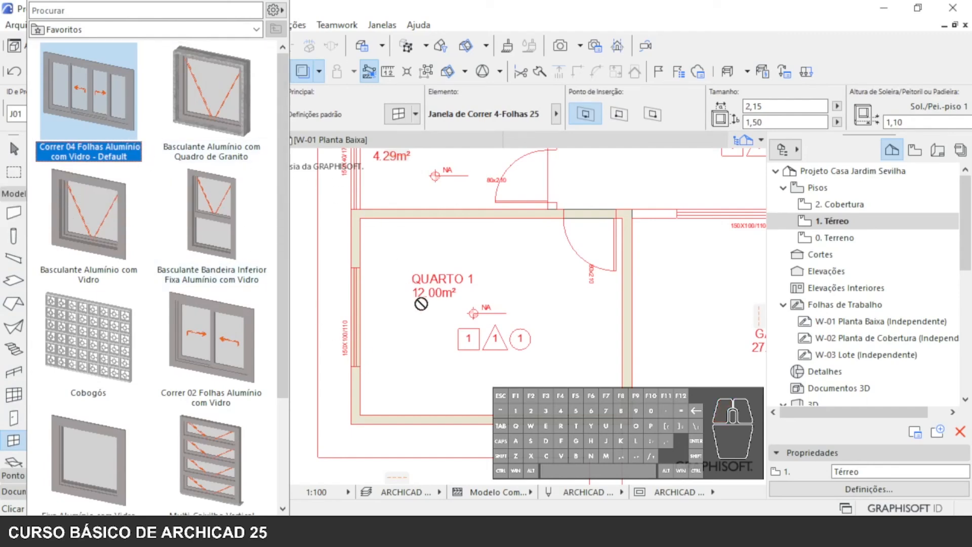
pyautogui.doubleClick(118, 106)
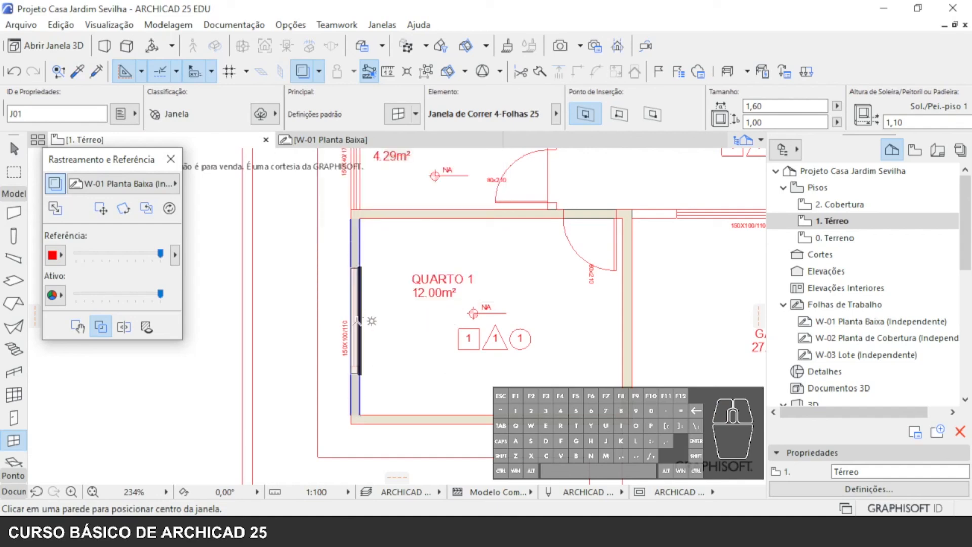
# - Try placing the sliding window from the wall's inner face at QUARTO 1's traced 150X100/110 opening, and undo the placement
pyautogui.scroll(5, 357, 314)
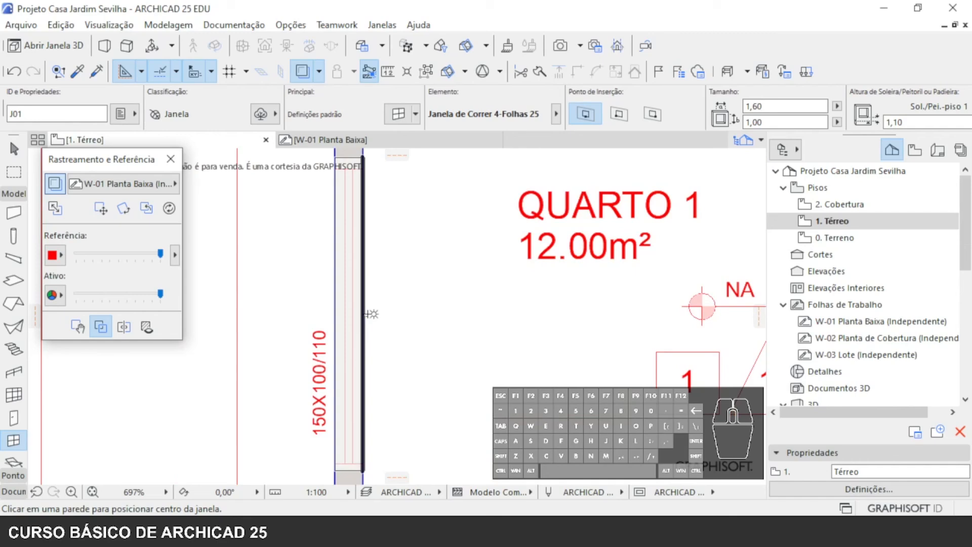
pyautogui.click(367, 311)
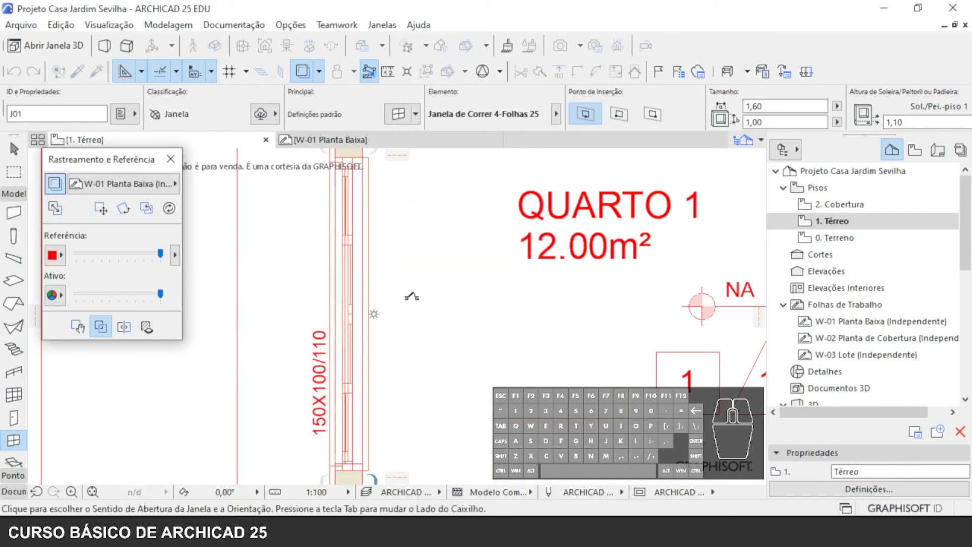
pyautogui.click(306, 408)
pyautogui.scroll(-5, 307, 408)
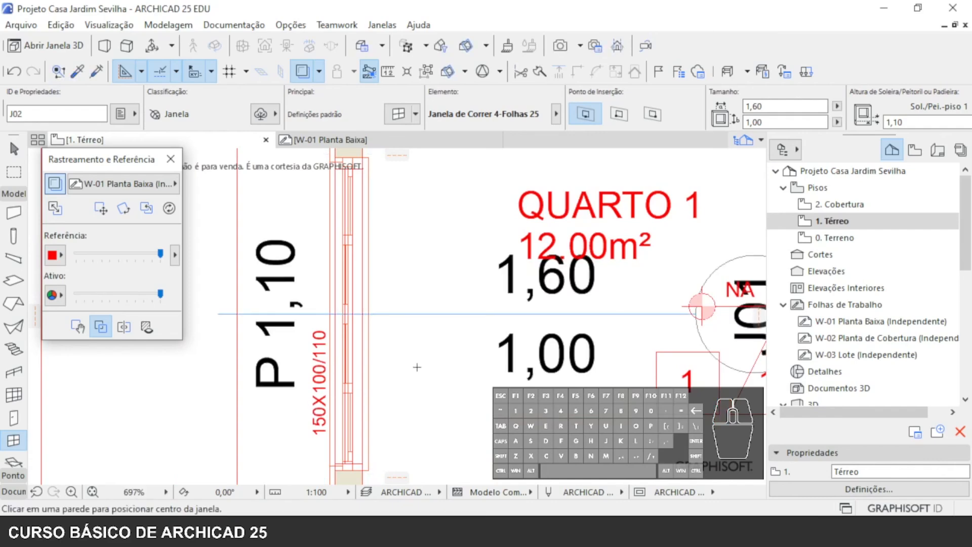
pyautogui.press('Escape')
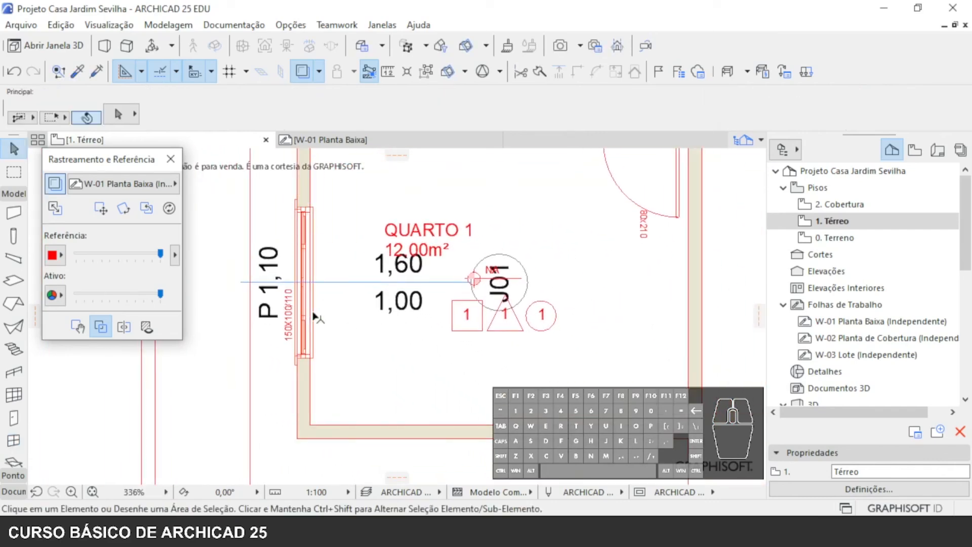
pyautogui.hotkey('ctrl', 'z')
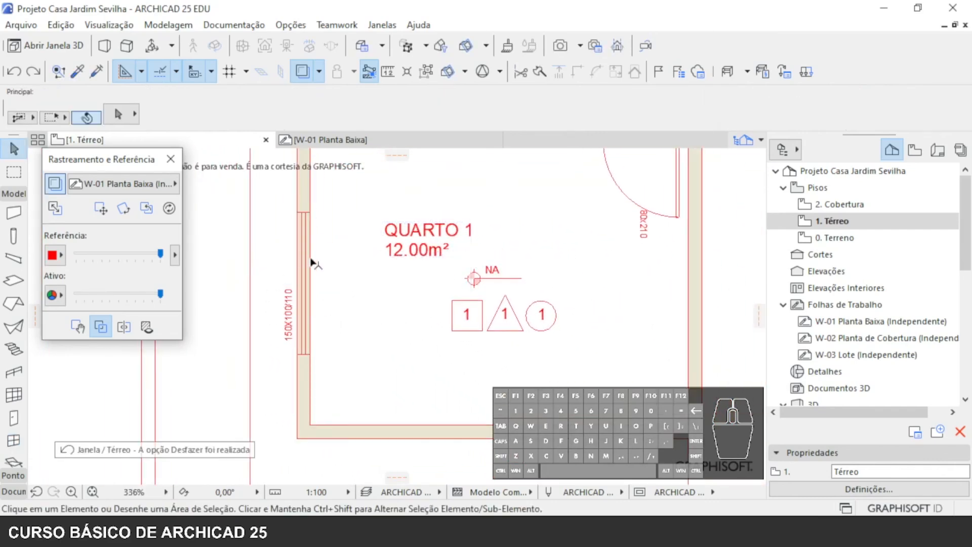
# - Place the 1,60 by 1,00 sliding window from the wall's outer face at QUARTO 1's traced 150X100/110 opening, oriented outwards
pyautogui.click(13, 439)
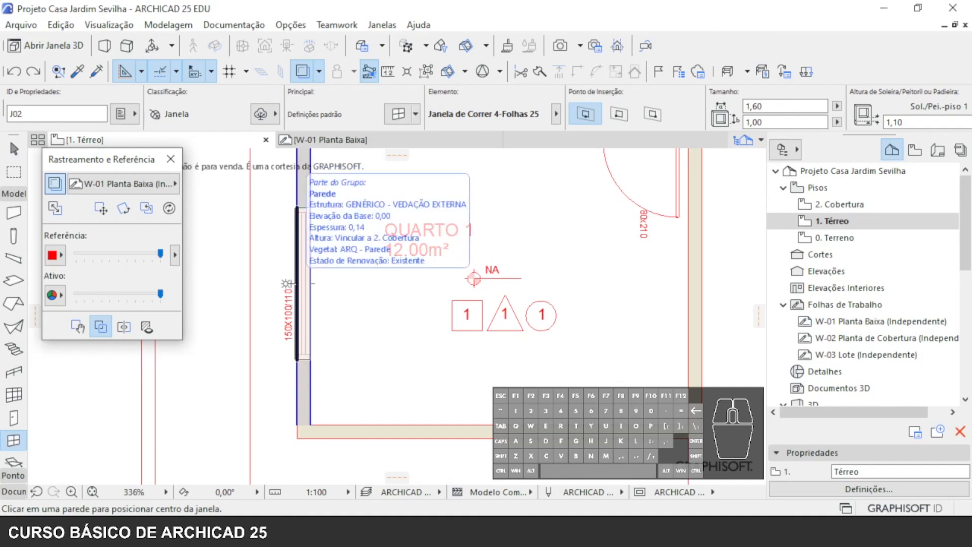
pyautogui.click(286, 286)
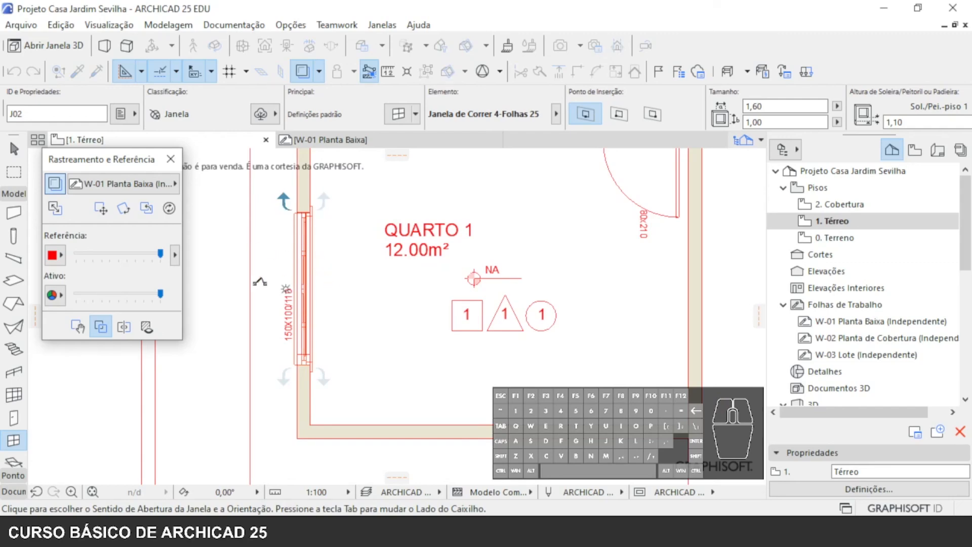
pyautogui.click(260, 281)
pyautogui.scroll(2, 284, 248)
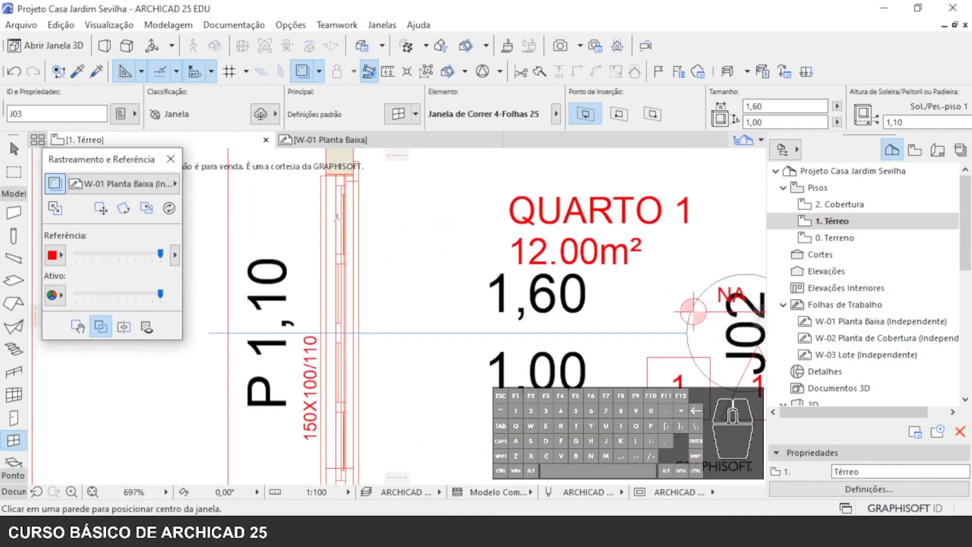
pyautogui.moveTo(374, 198); pyautogui.dragTo(362, 269, button='middle')
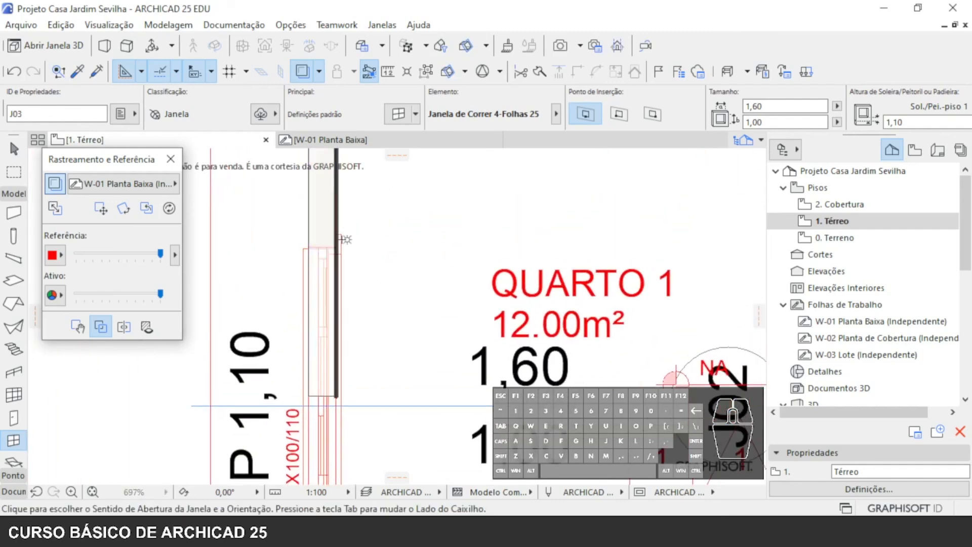
# - Try moving the placed 1,60 by 1,00 sliding window down the wall by its upper inner corner, away from QUARTO 1's traced opening
pyautogui.scroll(-4, 379, 290)
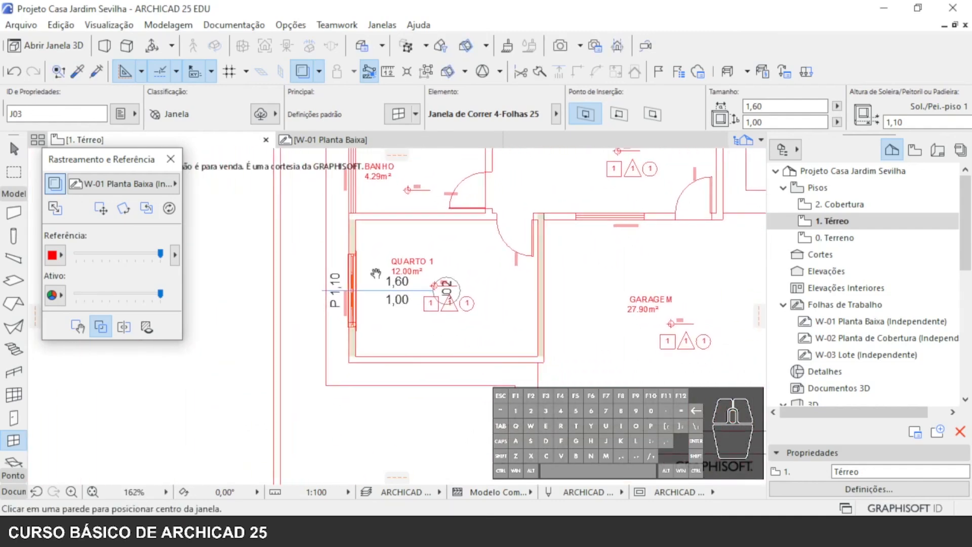
pyautogui.scroll(2, 372, 278)
pyautogui.scroll(1, 372, 278)
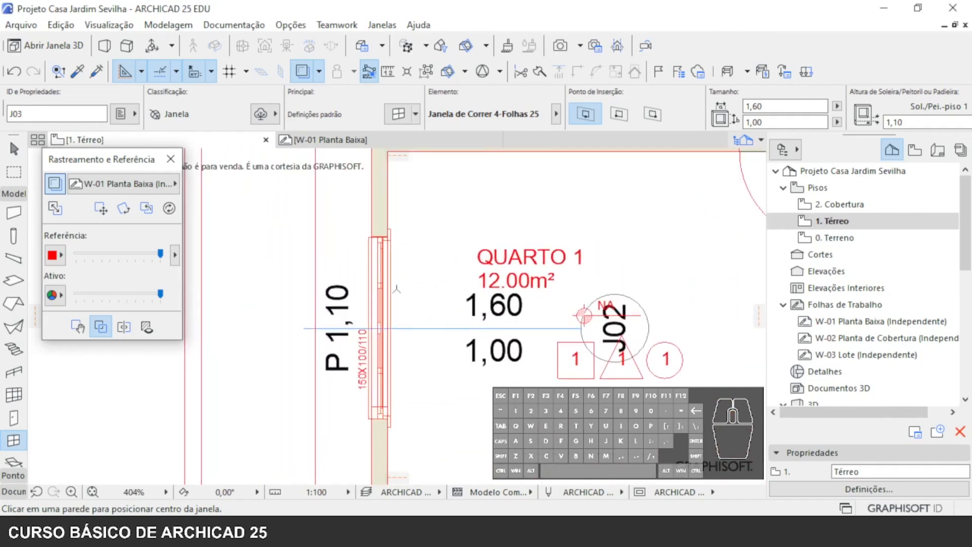
pyautogui.press('Escape')
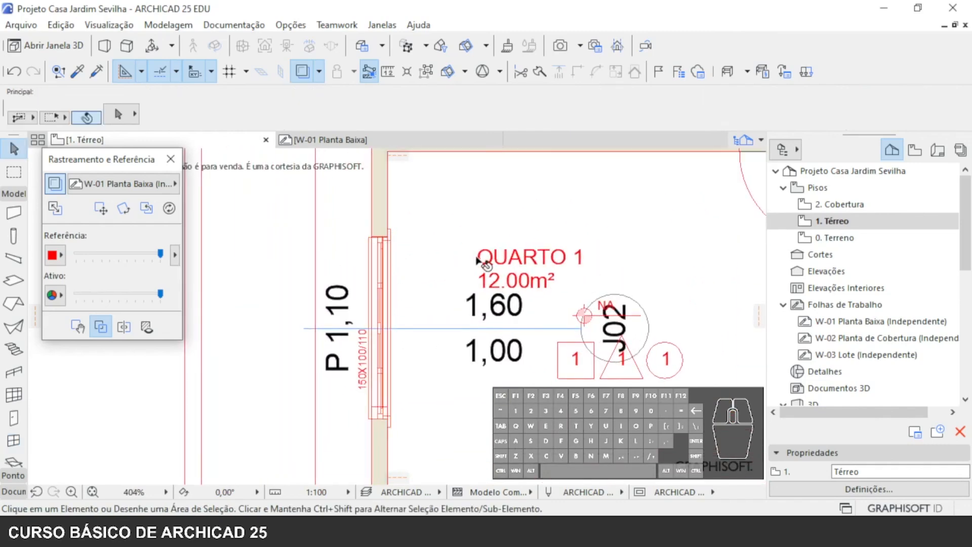
pyautogui.click(383, 245)
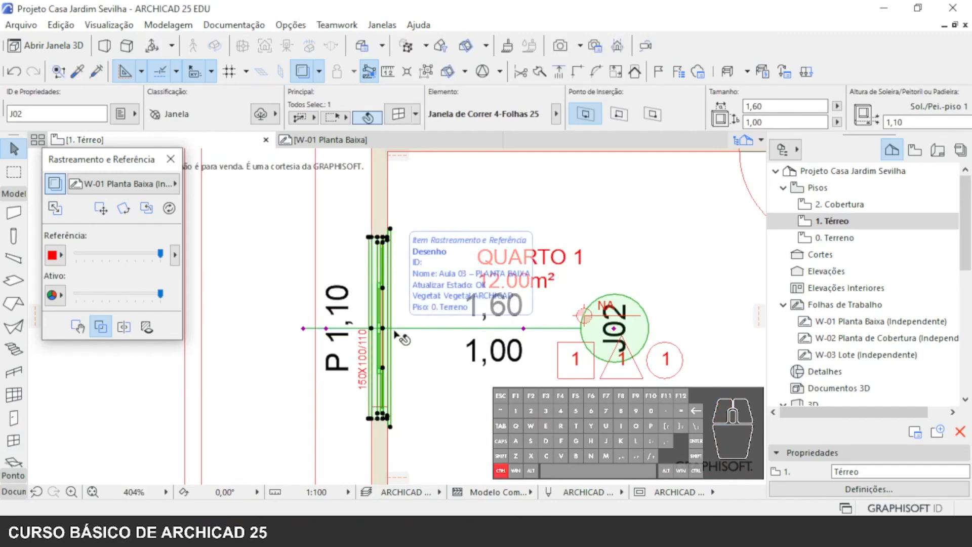
pyautogui.hotkey('ctrl', 'd')
pyautogui.click(388, 238)
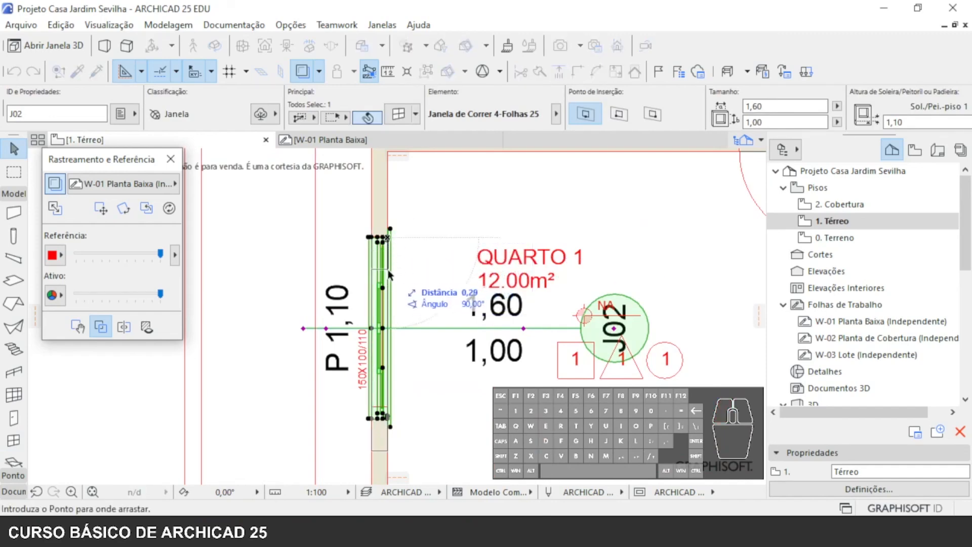
pyautogui.click(389, 288)
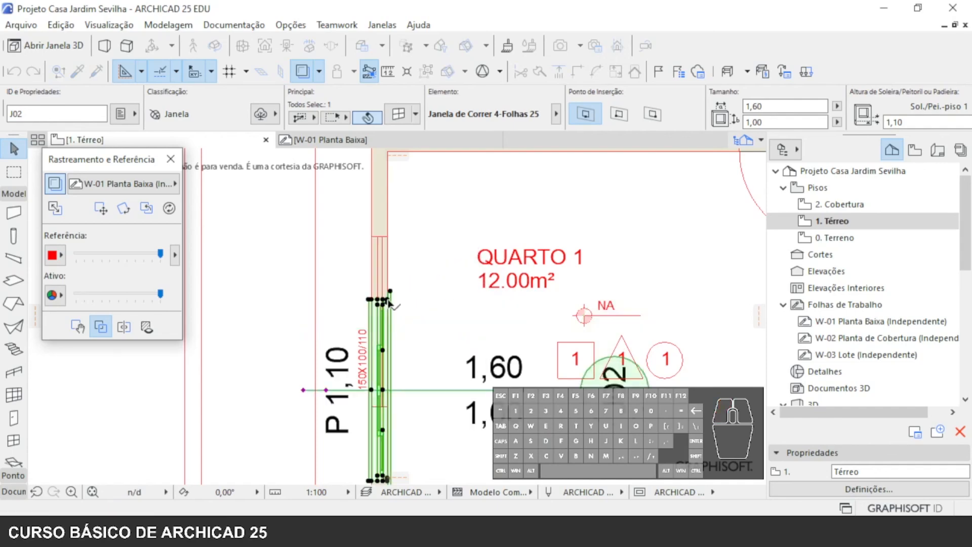
# - Move the sliding window back up the wall, aligning its upper inner corner with the traced 150X100/110 opening
pyautogui.scroll(5, 412, 234)
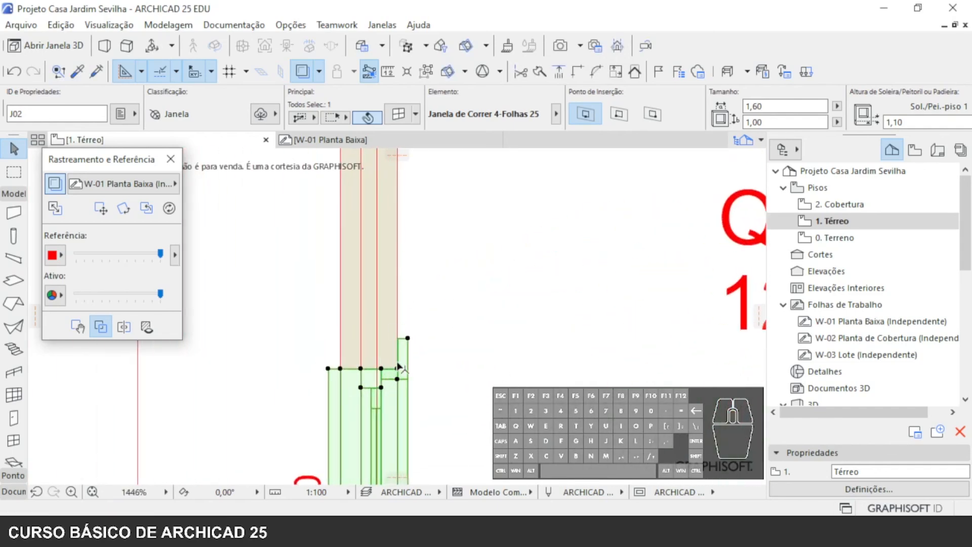
pyautogui.hotkey('ctrl', 'd')
pyautogui.click(397, 369)
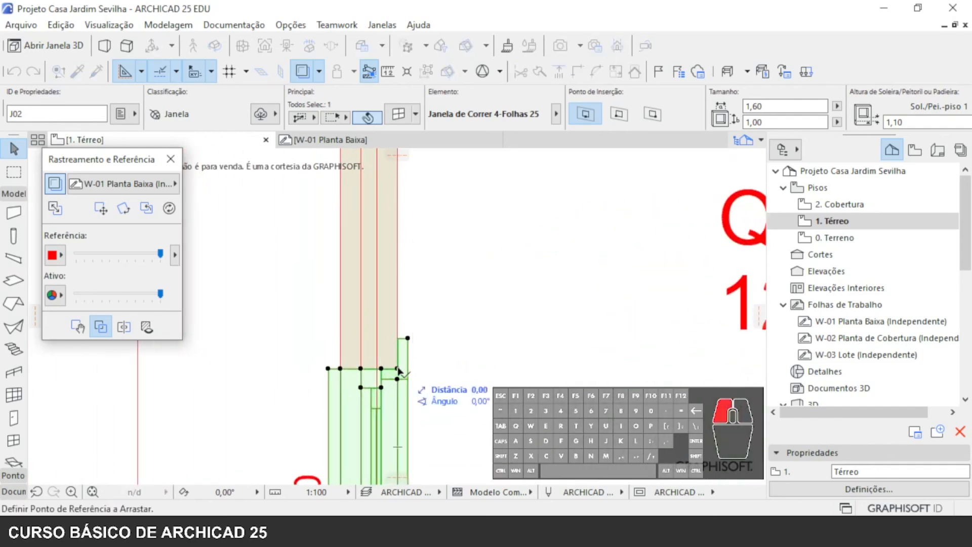
pyautogui.moveTo(415, 222); pyautogui.dragTo(373, 156, button='middle')
pyautogui.click(354, 324)
pyautogui.scroll(-3, 358, 397)
pyautogui.moveTo(403, 396); pyautogui.dragTo(394, 351, button='middle')
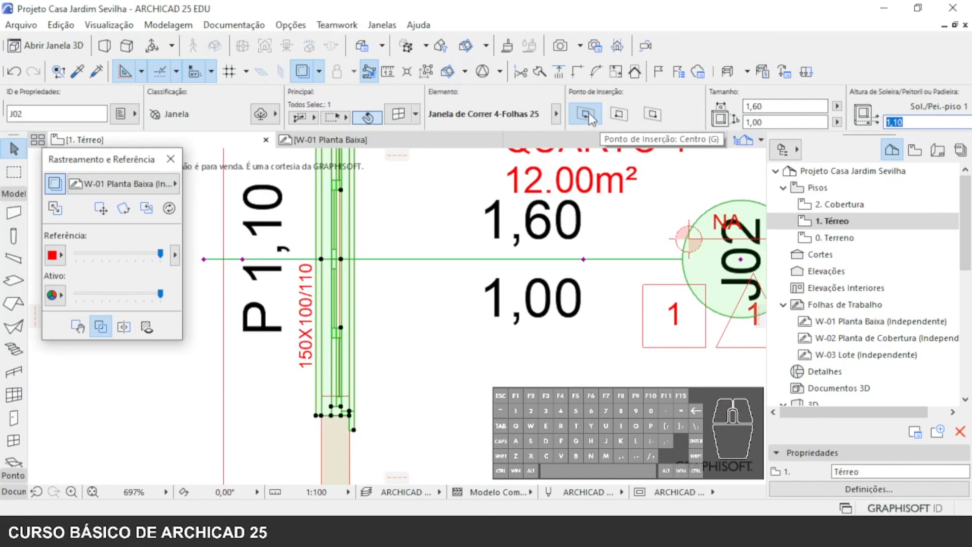
# - Try the side insertion points on the selected sliding window, keep the first side option instead of the centre, and deselect the window
pyautogui.click(616, 114)
pyautogui.click(653, 117)
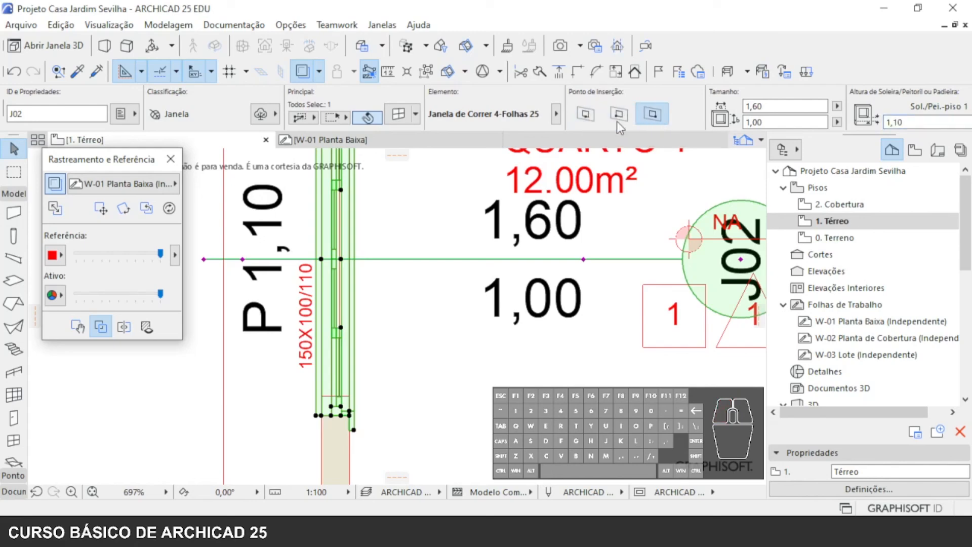
pyautogui.click(626, 115)
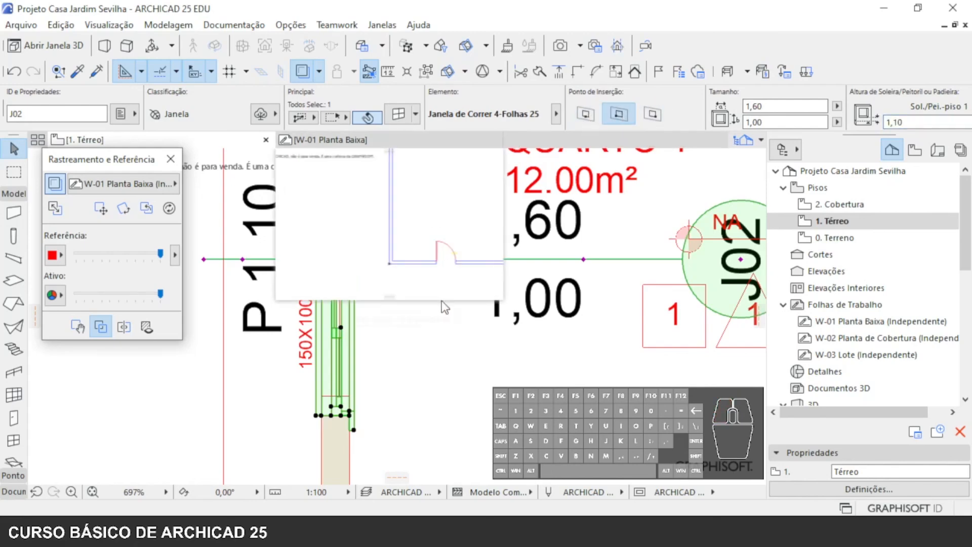
pyautogui.scroll(-2, 519, 404)
pyautogui.scroll(-6, 405, 351)
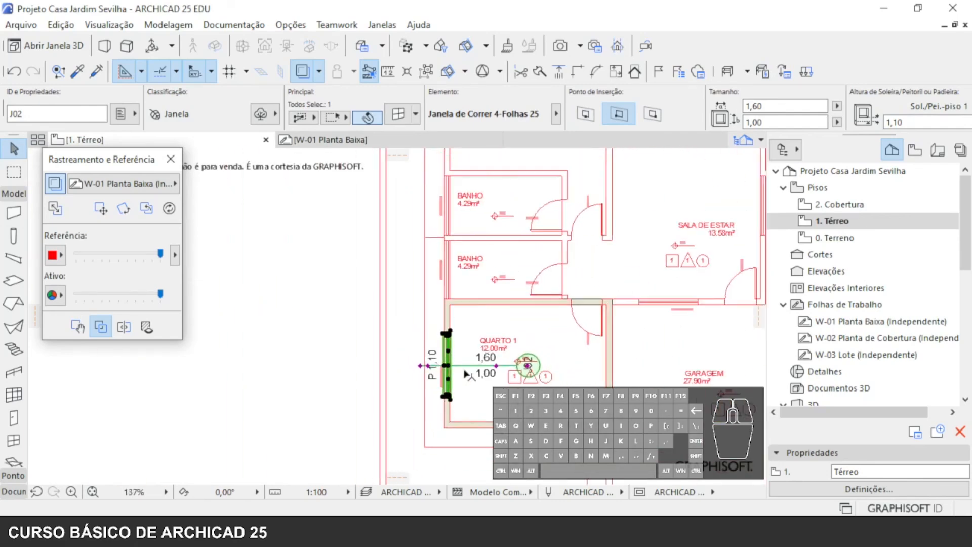
pyautogui.moveTo(405, 351); pyautogui.dragTo(350, 358, button='middle')
pyautogui.press('Escape')
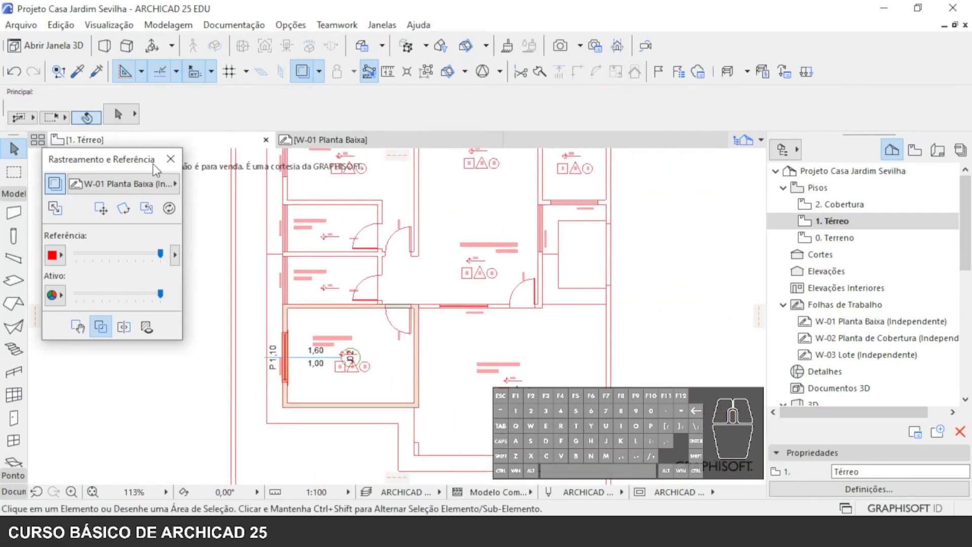
# - Close the Rastreamento e Referência palette, open the 2. Cobertura storey and show 1. Térreo as its trace reference
pyautogui.click(170, 159)
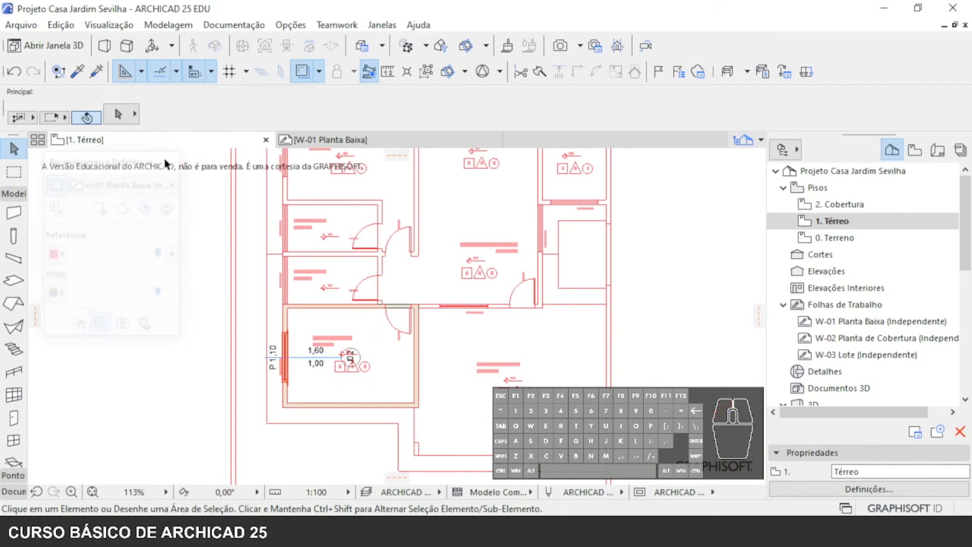
pyautogui.scroll(-2, 494, 369)
pyautogui.moveTo(494, 369); pyautogui.dragTo(494, 384, button='middle')
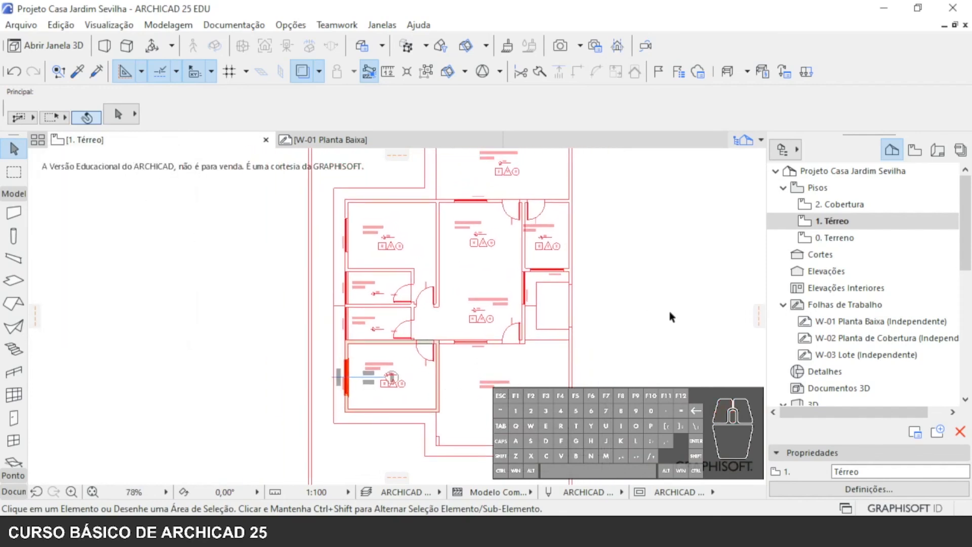
pyautogui.click(855, 205)
pyautogui.doubleClick(856, 205)
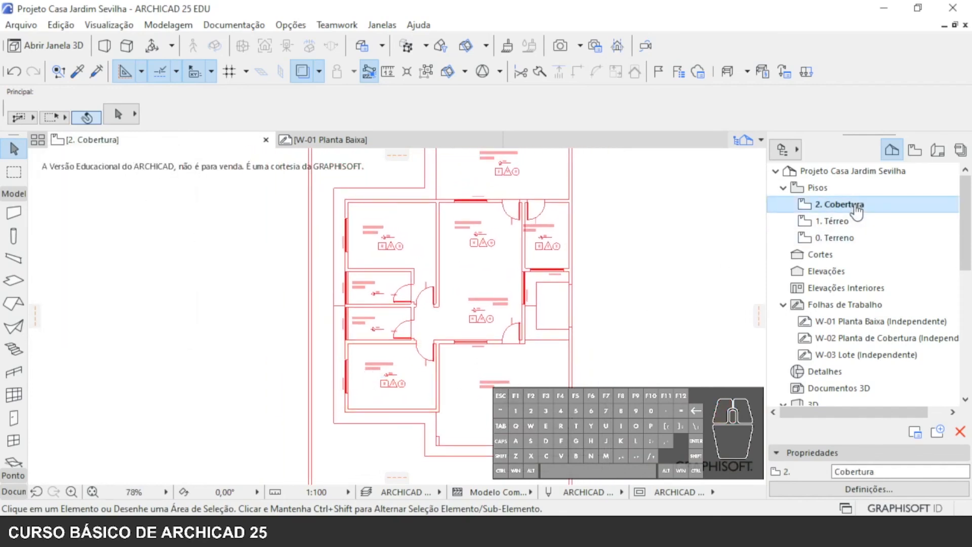
pyautogui.scroll(4, 385, 388)
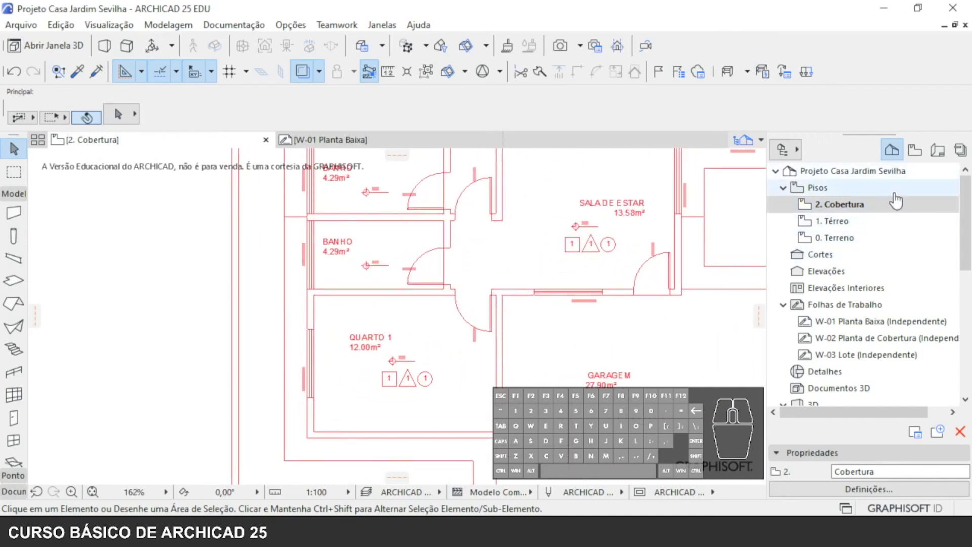
pyautogui.rightClick(832, 221)
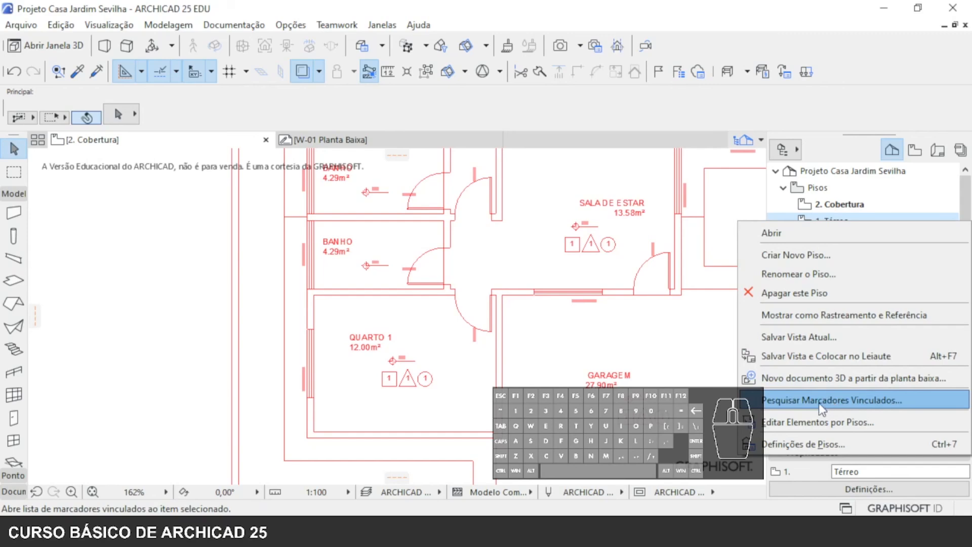
pyautogui.click(835, 314)
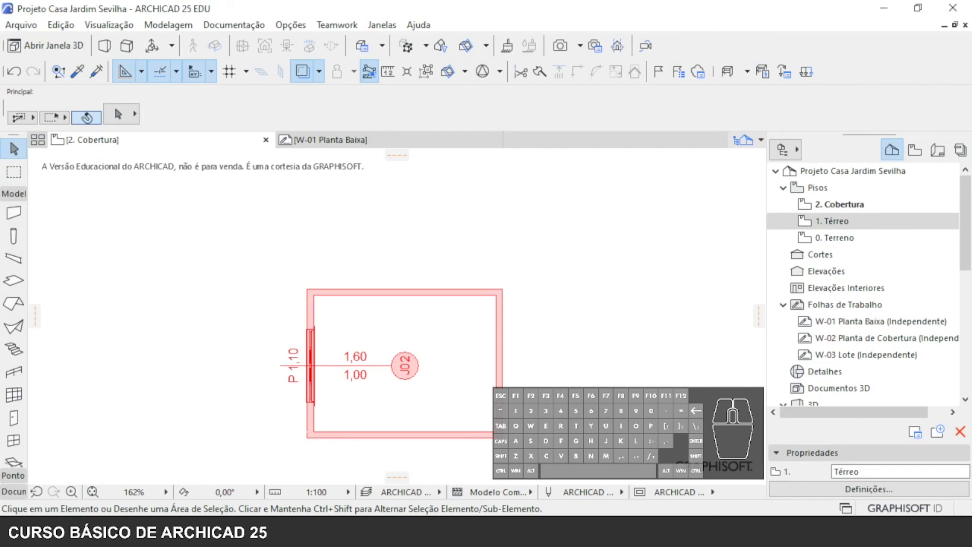
# - Draw rectangular walls of 4,28 by 3,28 on 2. Cobertura over the traced outer outline of the QUARTO 1 walls
pyautogui.click(840, 204)
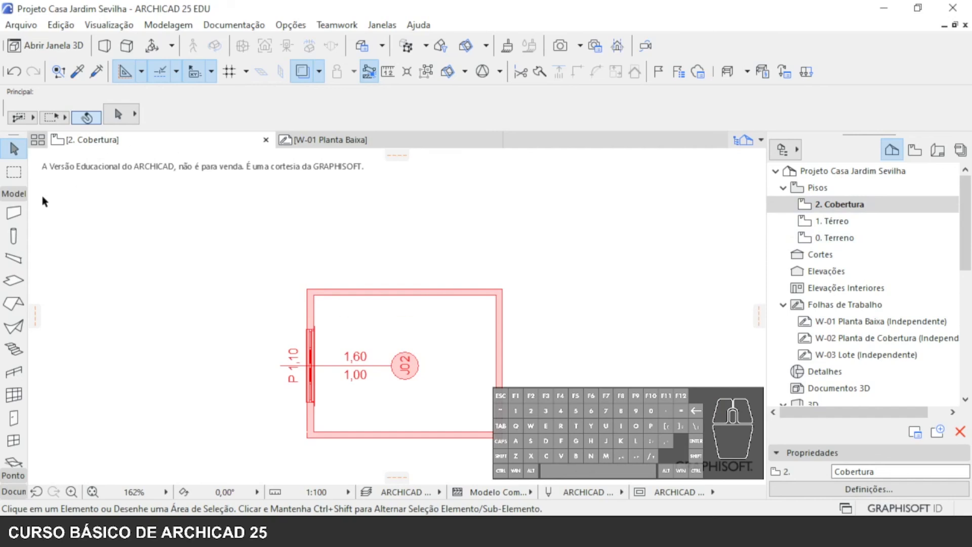
pyautogui.click(13, 213)
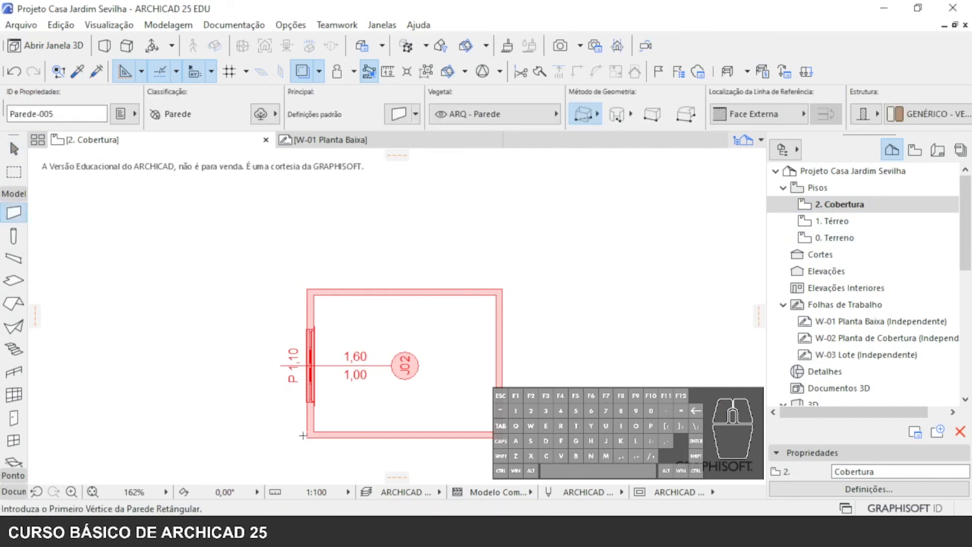
pyautogui.click(306, 434)
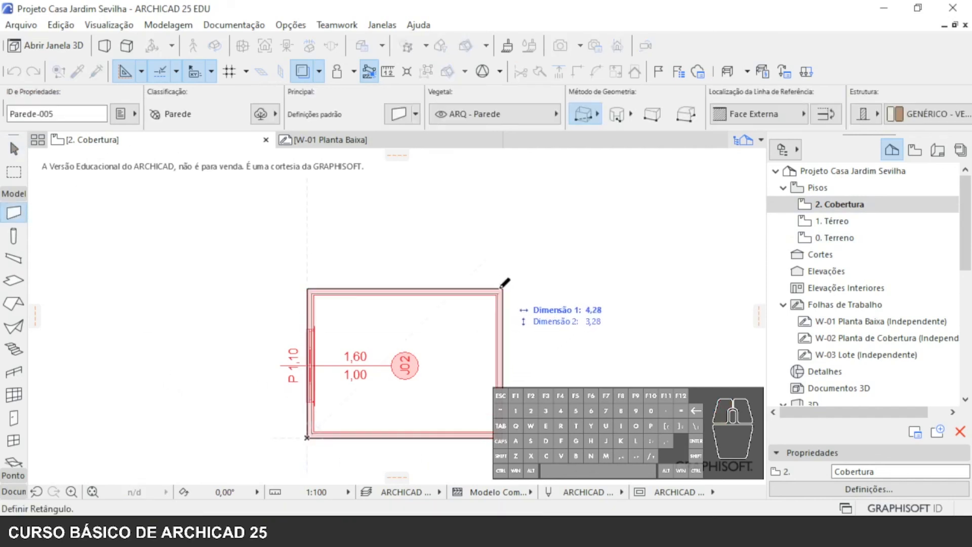
pyautogui.click(498, 302)
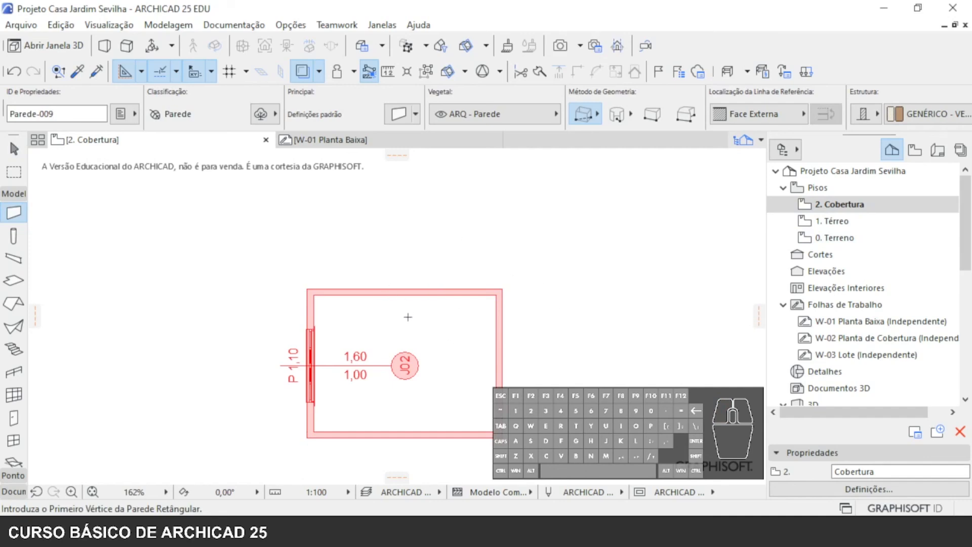
# - Open the 3D view and examine the stacked Térreo and Cobertura walls together with the sliding window
pyautogui.press('F3')
pyautogui.scroll(10, 358, 213)
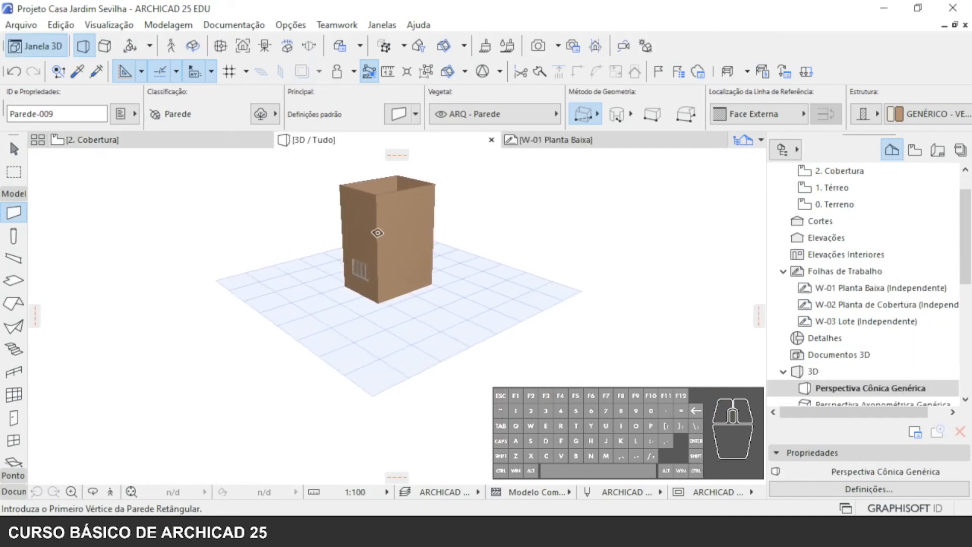
pyautogui.moveTo(390, 179); pyautogui.dragTo(390, 327, button='middle')
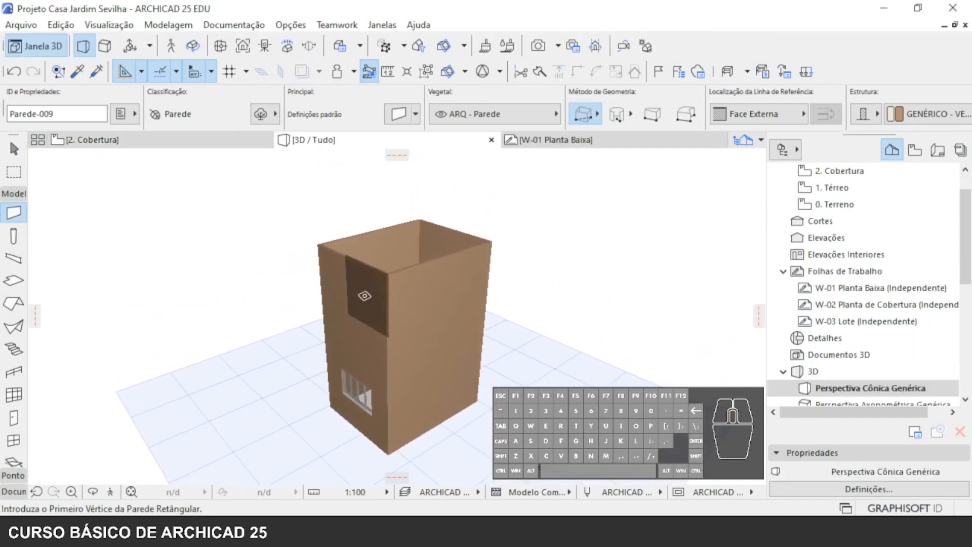
pyautogui.scroll(5, 385, 389)
pyautogui.scroll(-5, 390, 385)
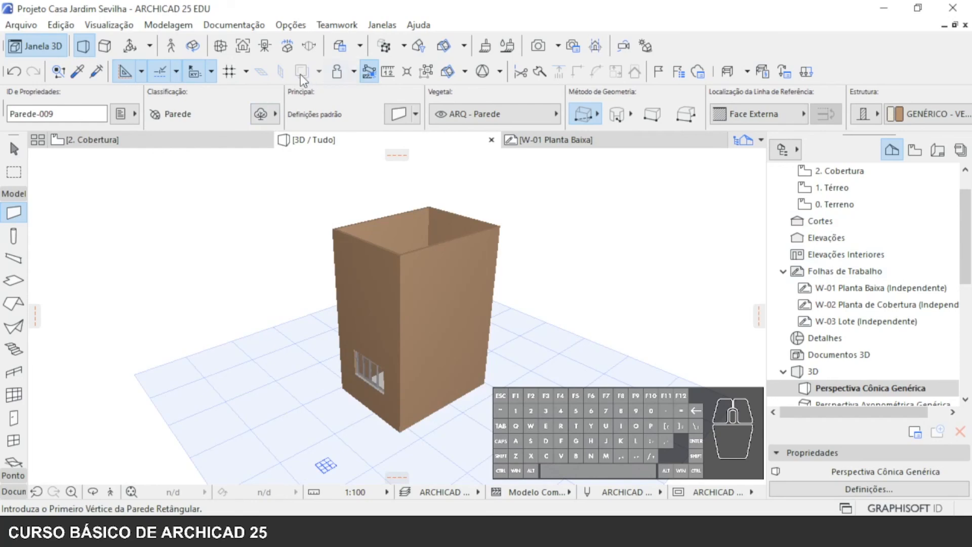
# - Return to the 2. Cobertura plan and select the rectangular walls drawn over the QUARTO 1 reference
pyautogui.click(202, 141)
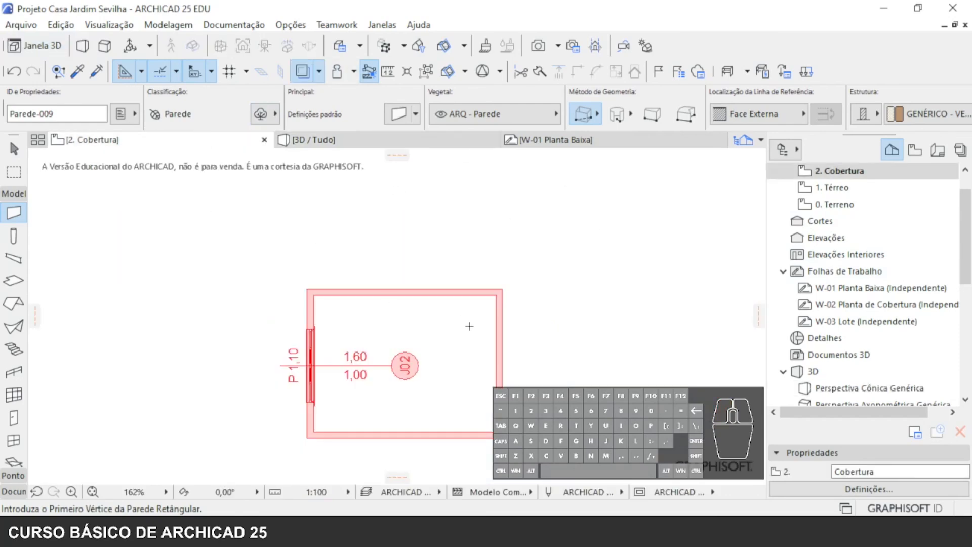
pyautogui.press('Escape')
pyautogui.scroll(-3, 354, 281)
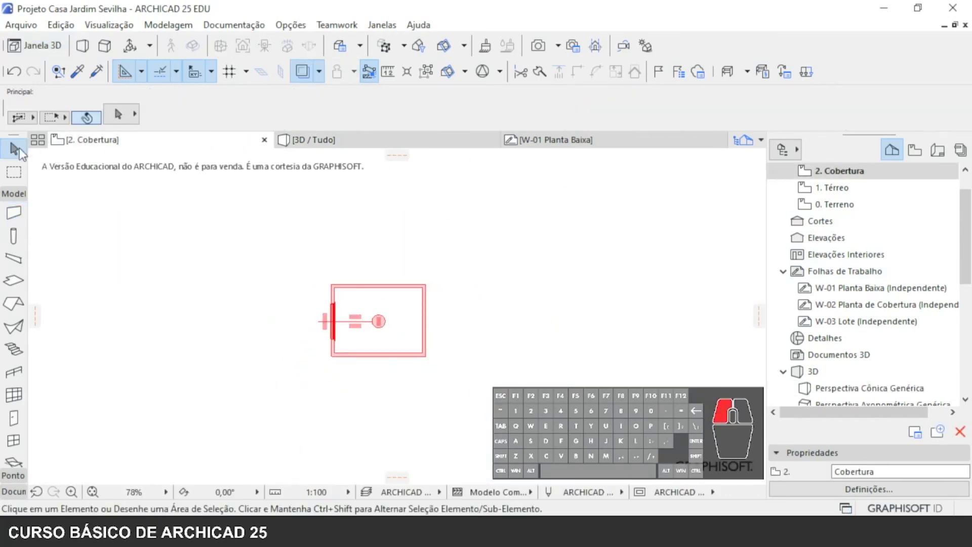
pyautogui.moveTo(597, 454); pyautogui.dragTo(260, 245)
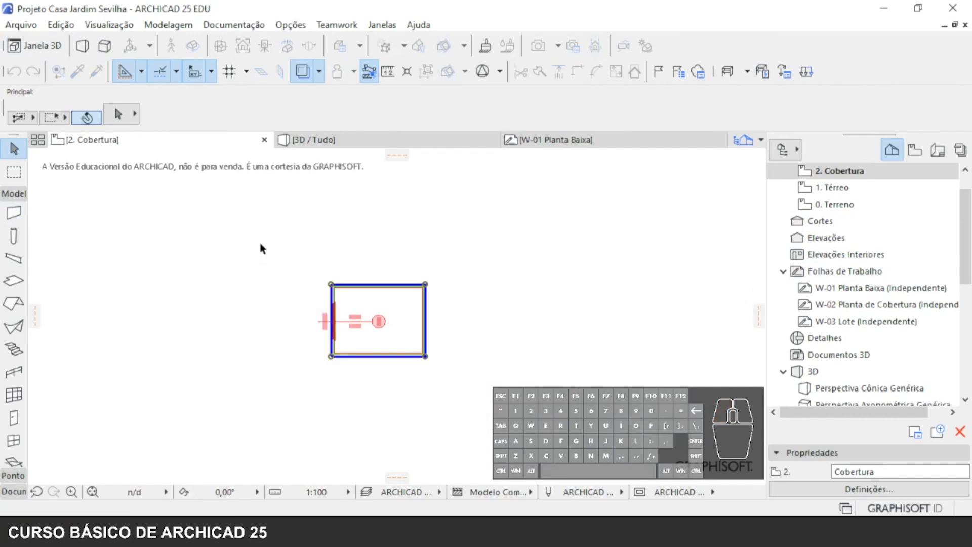
pyautogui.press('Escape')
# - Open the 1. Térreo storey and set its trace reference to W-01 Planta Baixa (Independente)
pyautogui.doubleClick(832, 188)
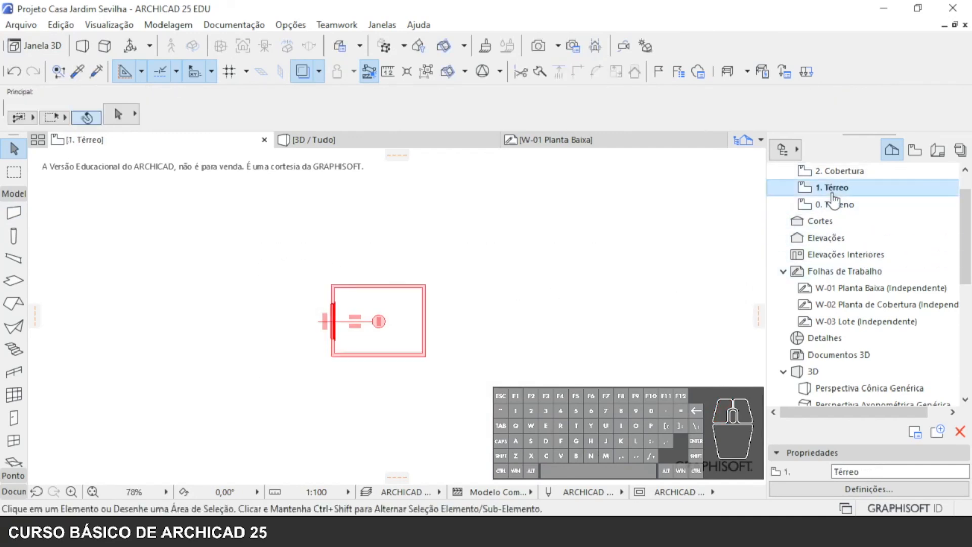
pyautogui.click(318, 71)
pyautogui.click(374, 317)
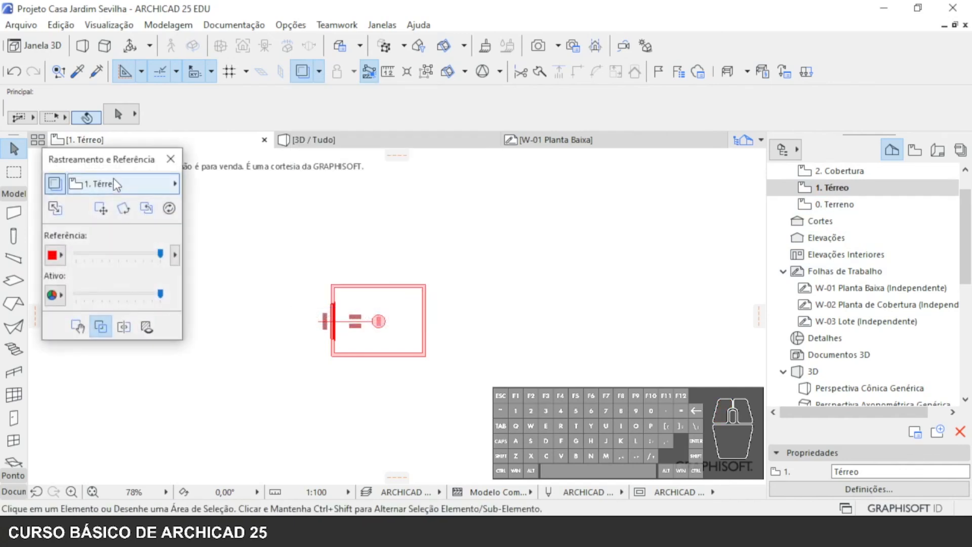
pyautogui.click(115, 182)
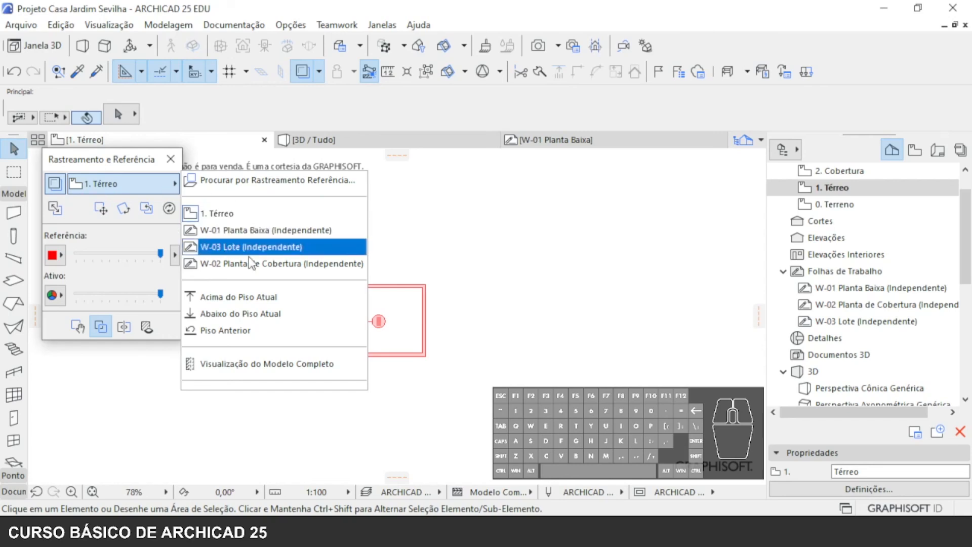
pyautogui.click(272, 230)
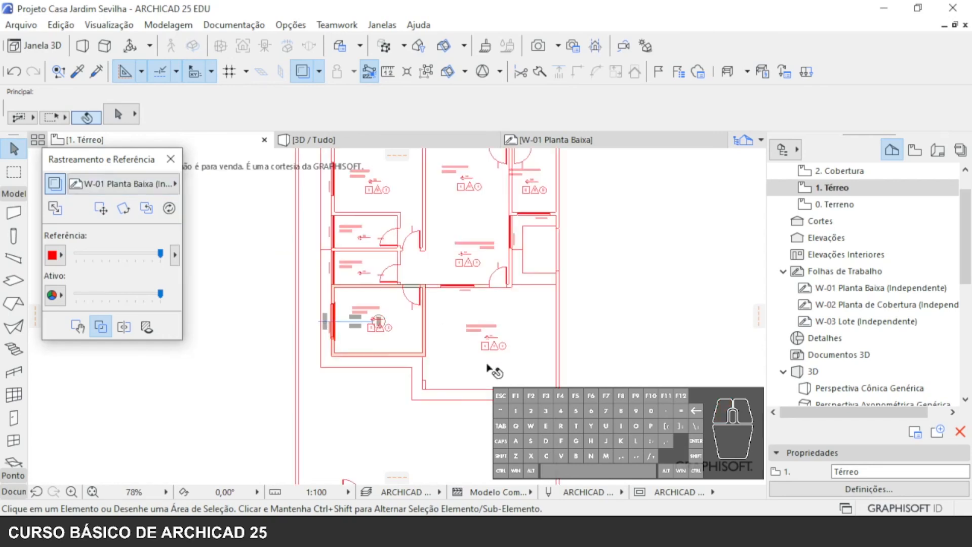
# - Frame a selection around the QUARTO 1 walls on 1. Térreo and close the Rastreamento e Referência palette
pyautogui.moveTo(647, 430); pyautogui.dragTo(278, 206)
pyautogui.click(611, 398)
pyautogui.click(271, 223)
pyautogui.scroll(-5, 528, 354)
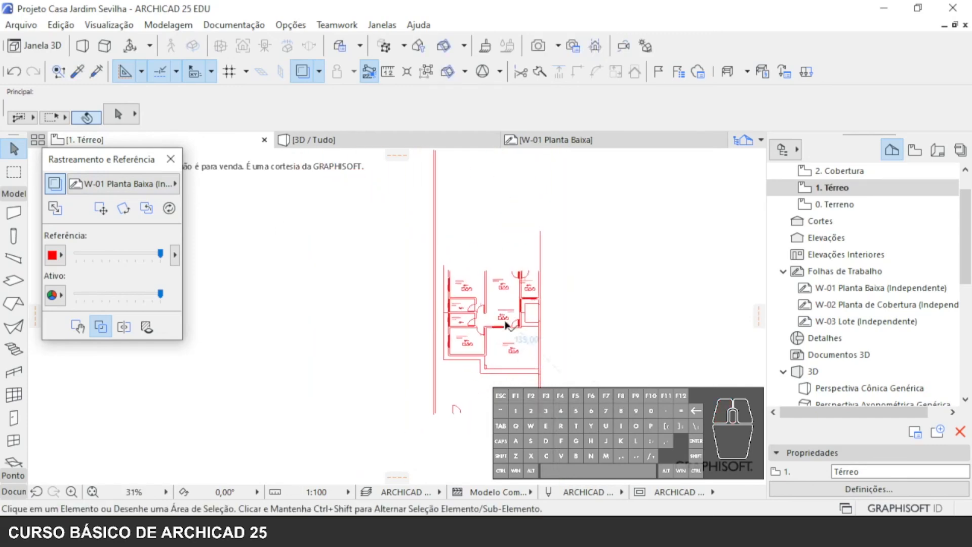
pyautogui.click(170, 159)
pyautogui.moveTo(399, 326)
pyautogui.mouseDown(button='middle')
pyautogui.moveTo(394, 312)
pyautogui.moveTo(395, 329)
pyautogui.mouseUp(button='middle')
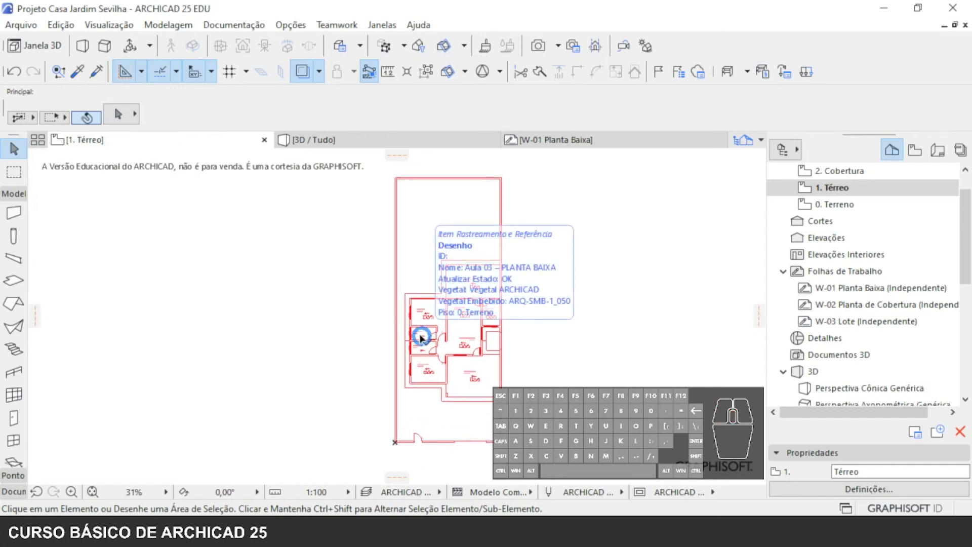
pyautogui.click(421, 339)
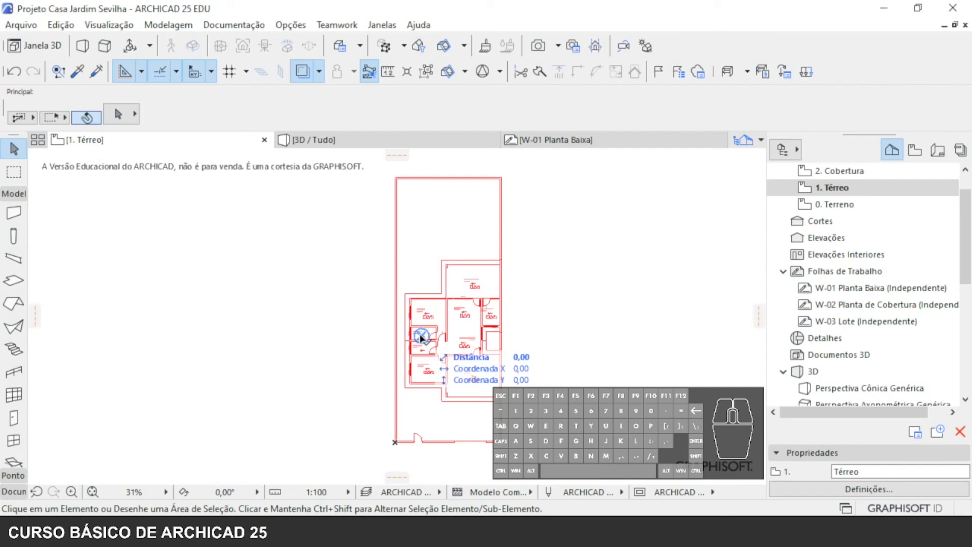